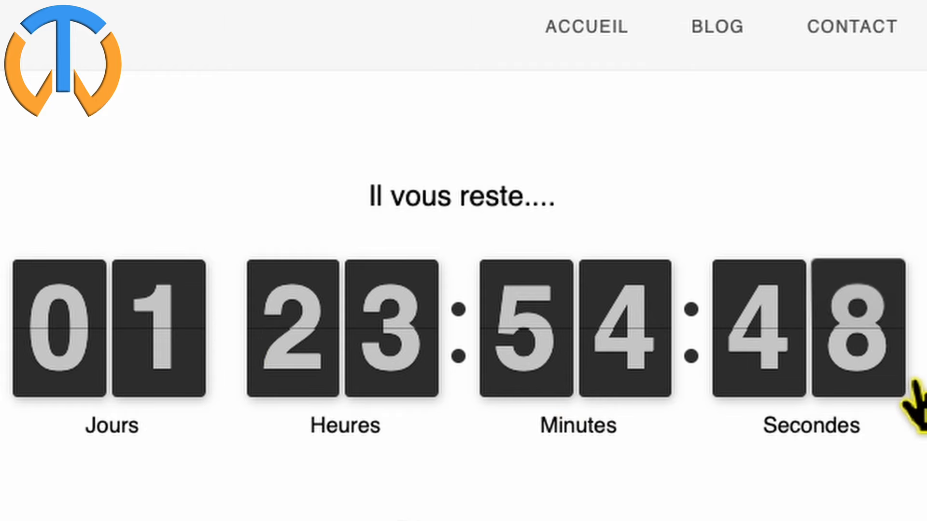
scroll(908, 396, down, 4)
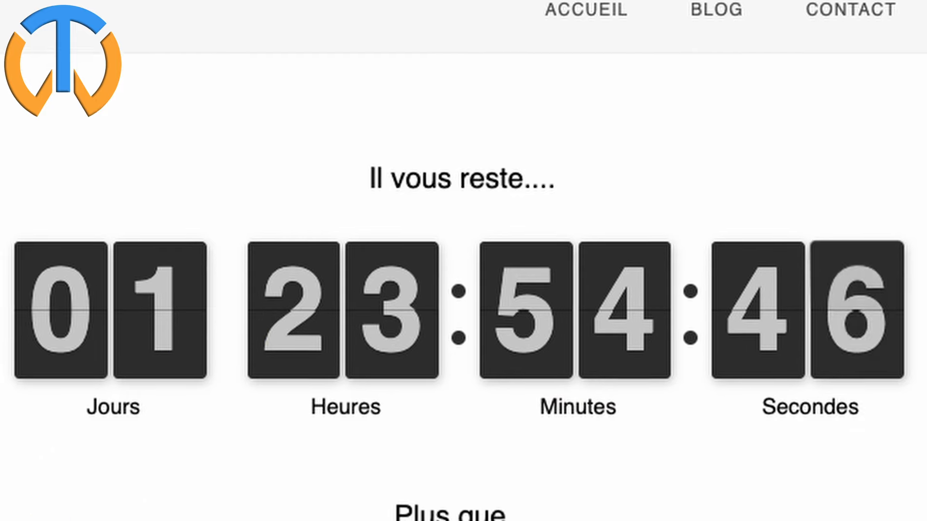
scroll(265, 492, down, 4)
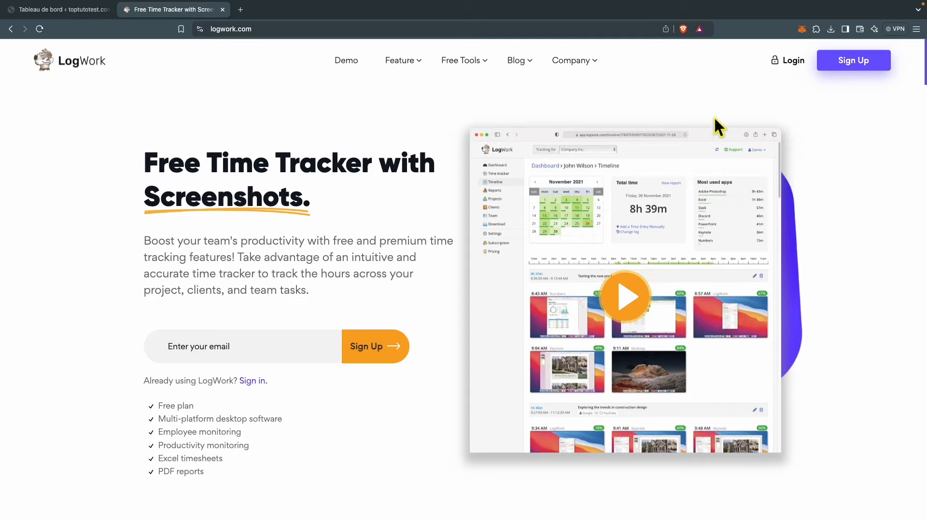
- Open the Countdown Timer generator from LogWork's free website widgets
mouse_move(470, 75)
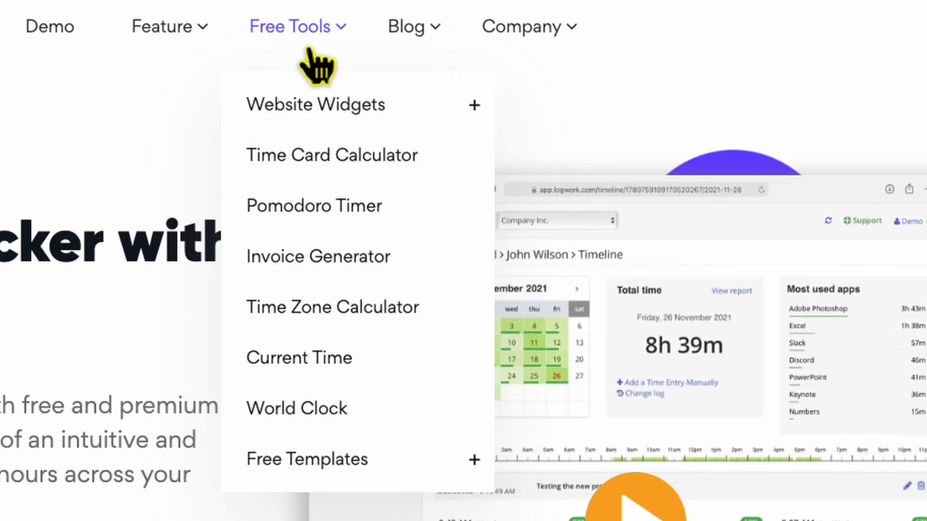
mouse_move(310, 115)
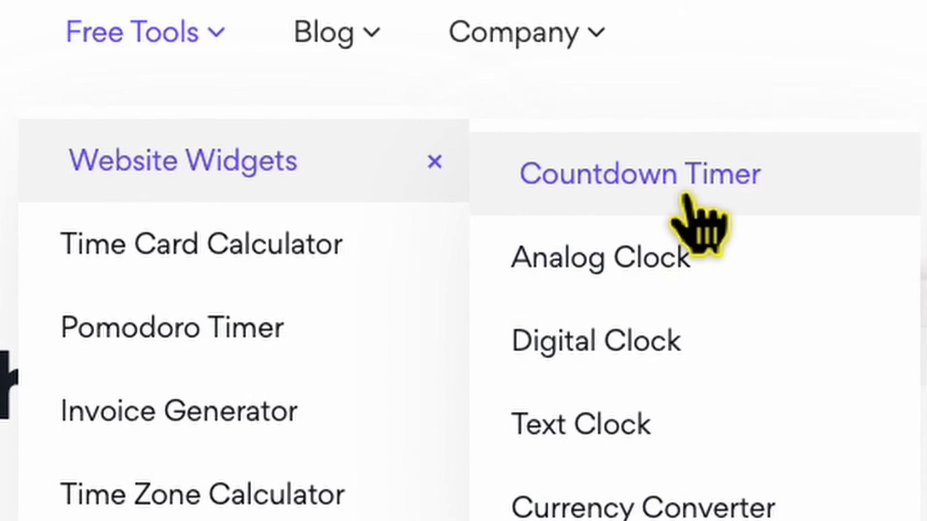
click(685, 195)
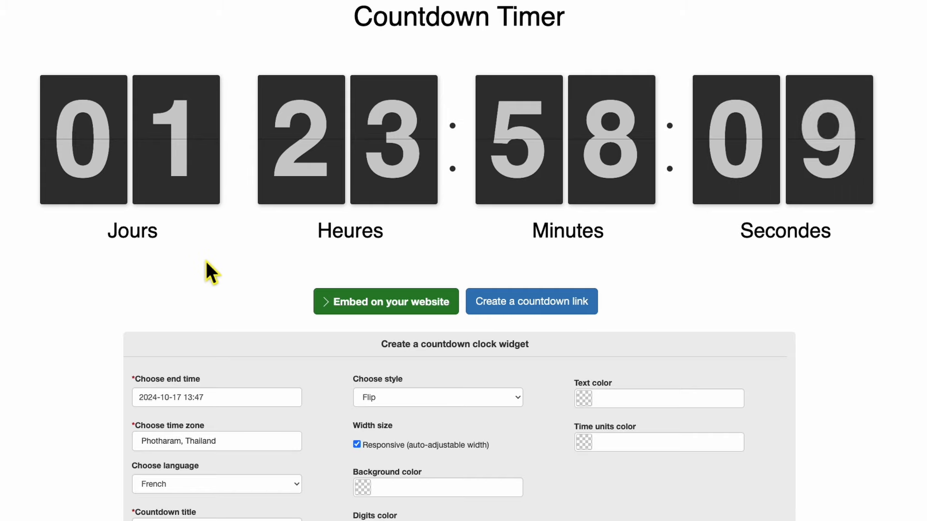
scroll(74, 313, down, 3)
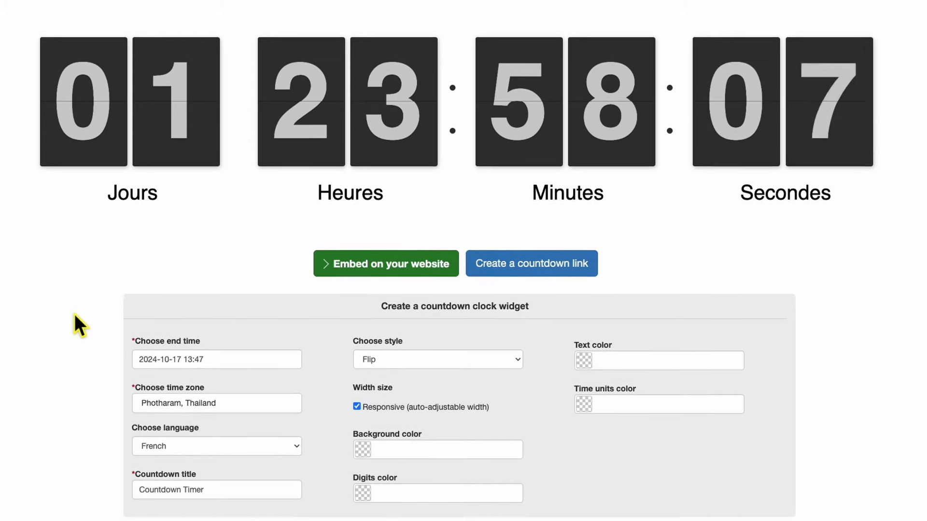
scroll(74, 313, down, 1)
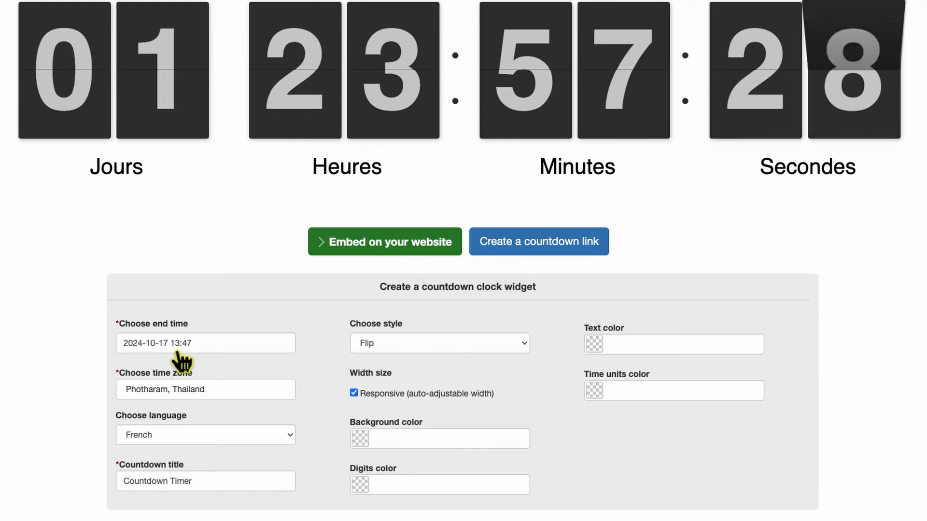
click(170, 346)
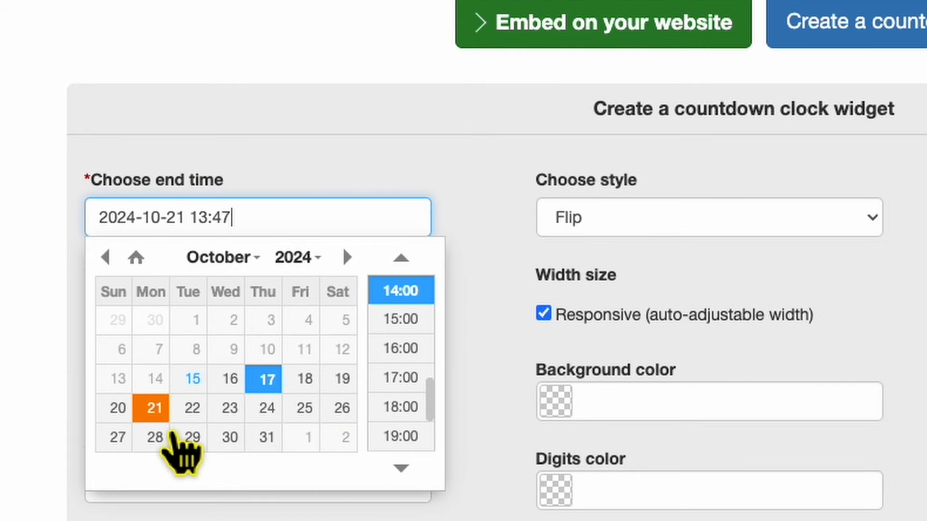
click(206, 421)
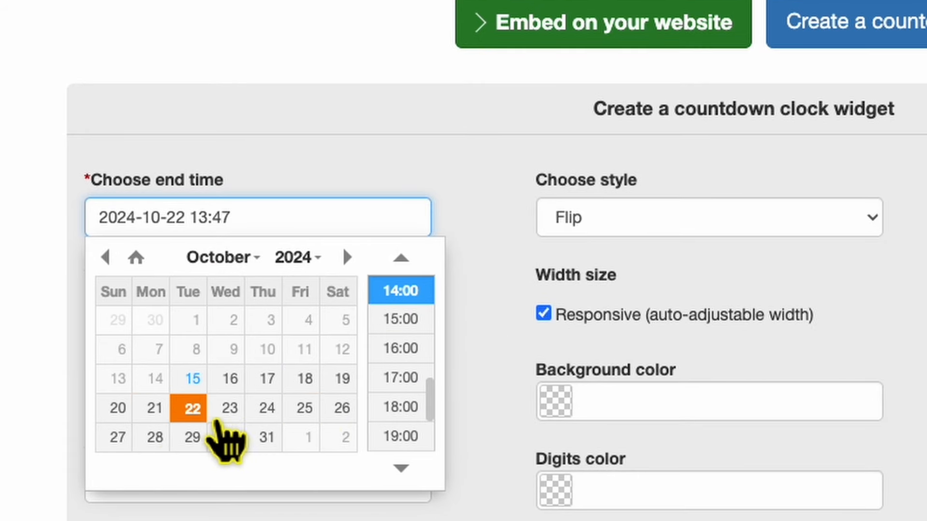
scroll(434, 379, down, 1)
scroll(433, 375, down, 2)
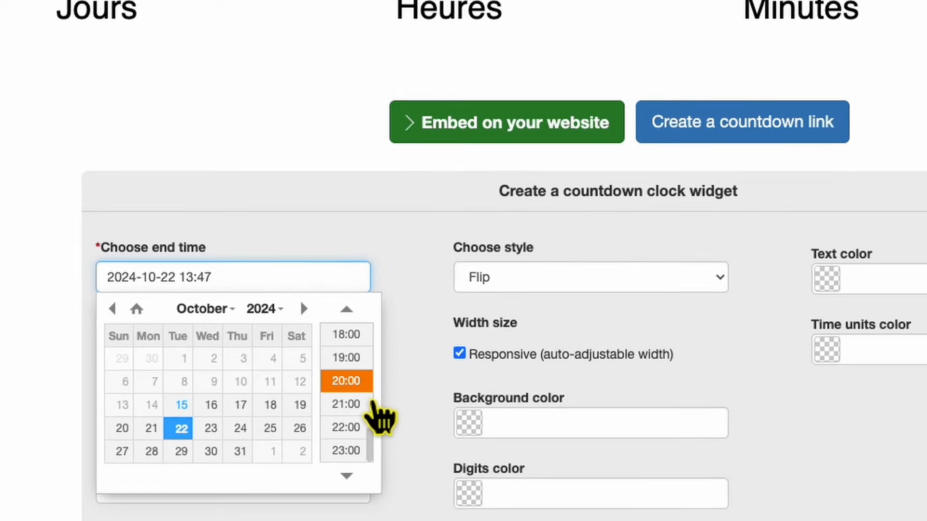
scroll(434, 347, up, 5)
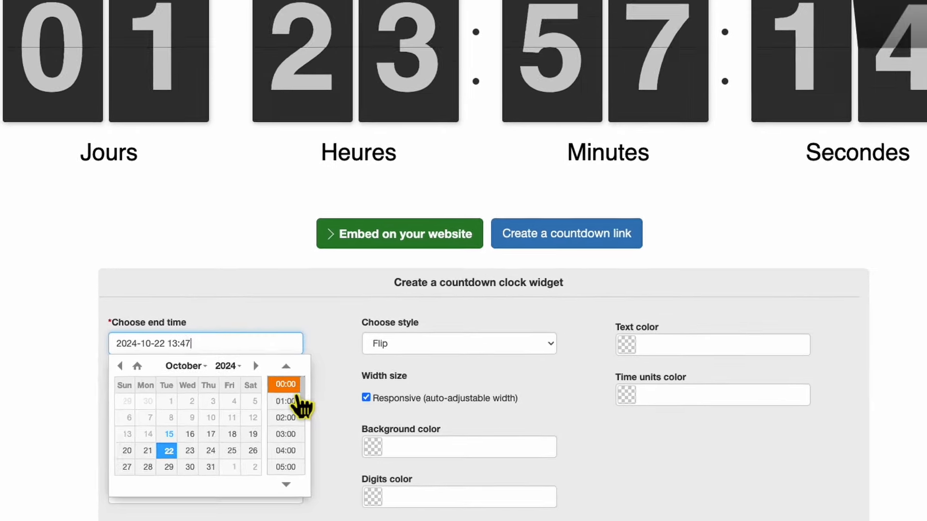
click(317, 360)
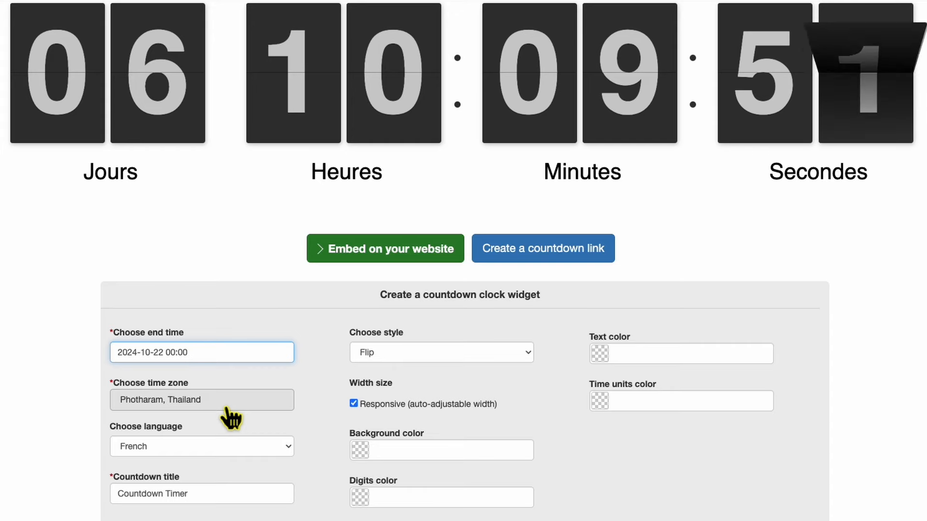
- Set the countdown's time zone to Paris, France, Île-de-France and its language to French
click(226, 410)
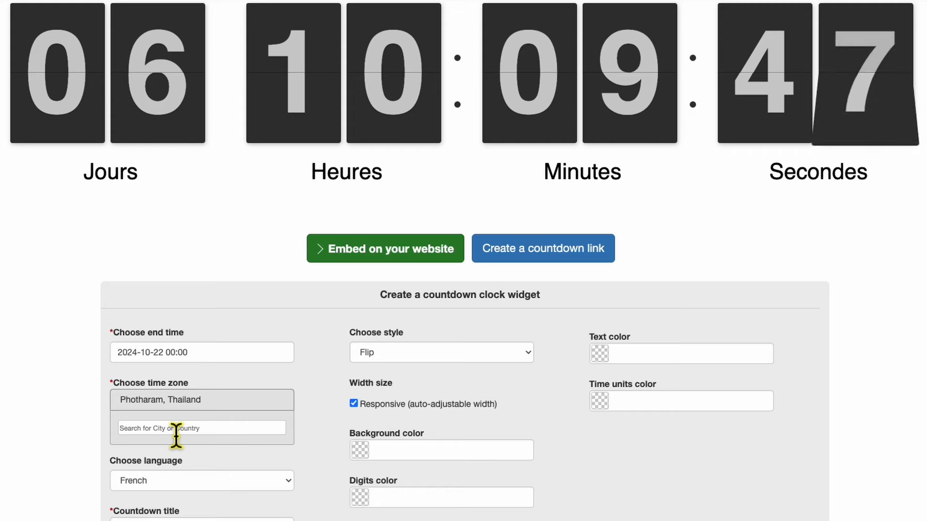
text(Paris)
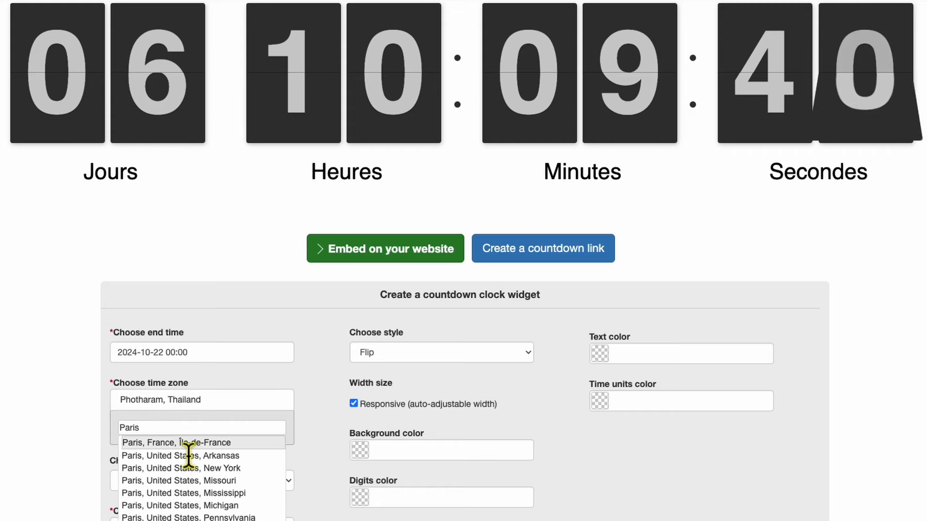
click(185, 443)
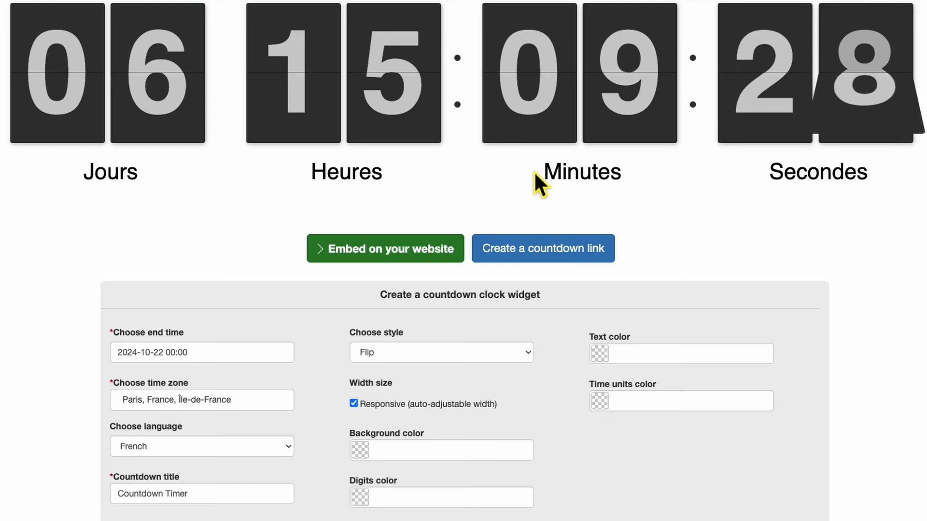
click(216, 458)
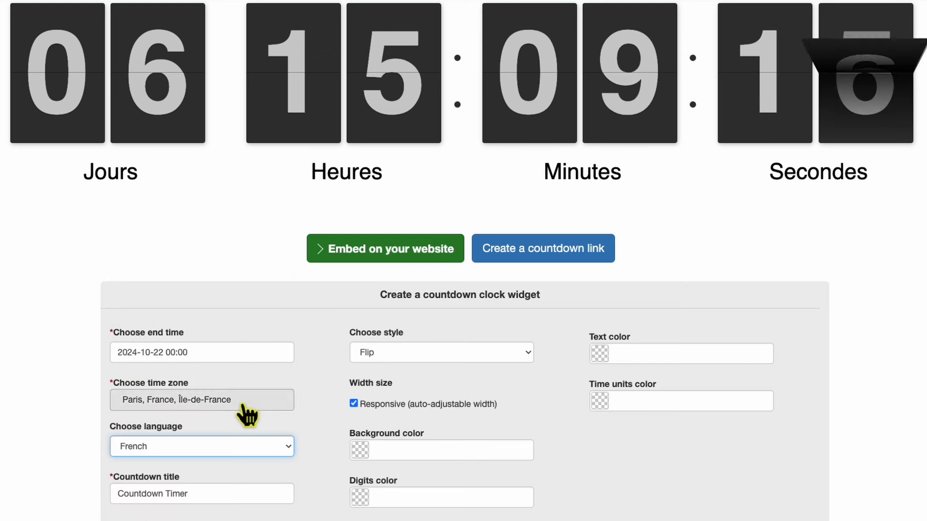
- Replace the countdown title with "Il vous reste..."
scroll(232, 345, up, 2)
scroll(232, 344, up, 2)
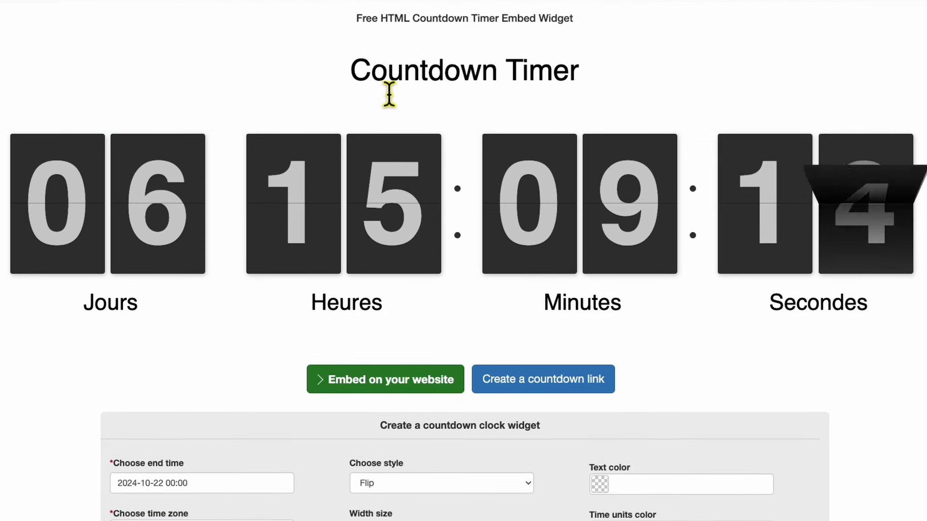
scroll(370, 227, down, 5)
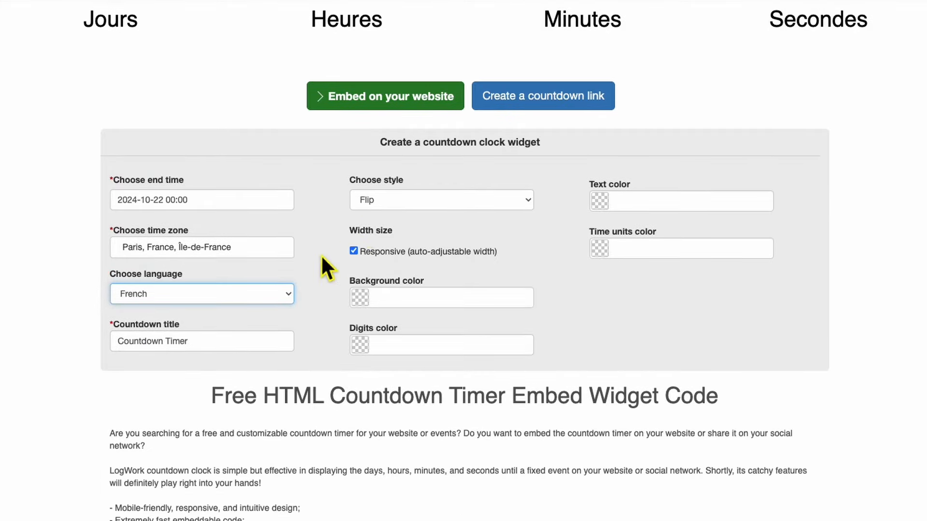
drag(203, 347, 170, 347)
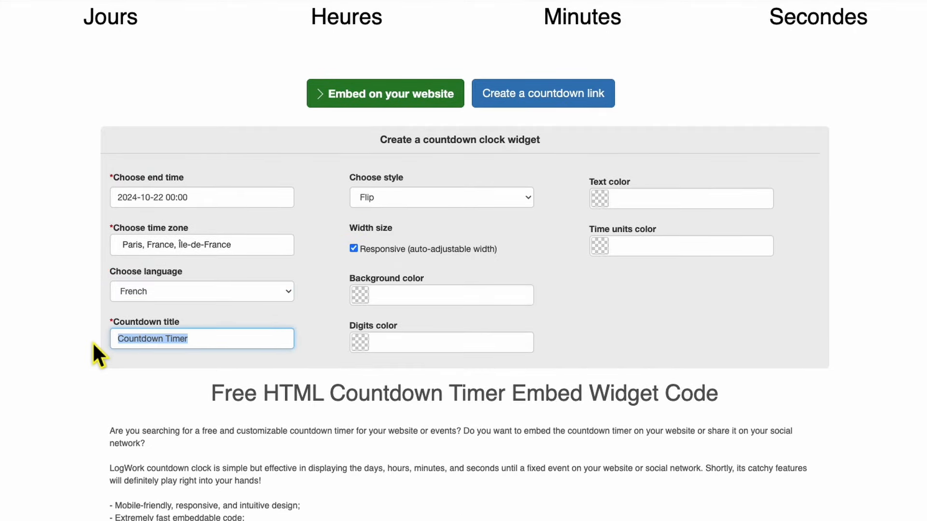
text(Il vous reste...)
- Try the Flip v3 style on the countdown
scroll(197, 348, up, 5)
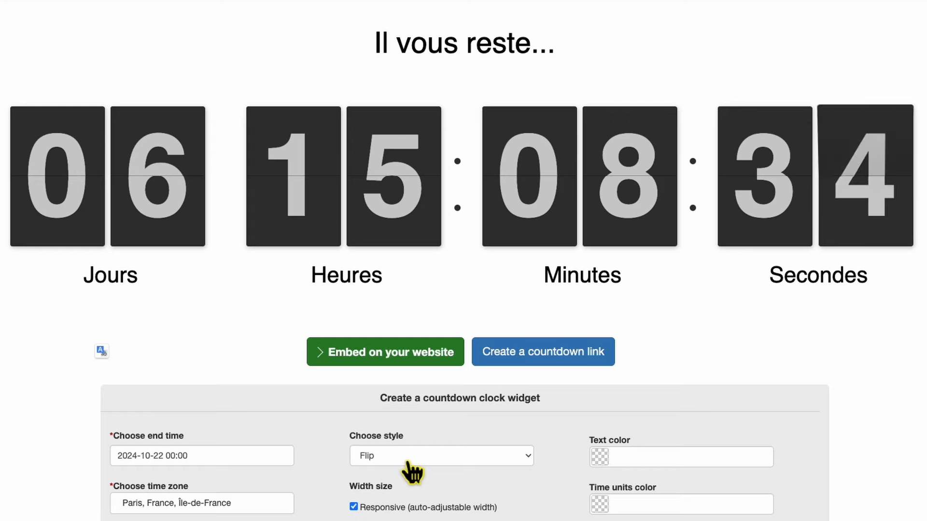
click(409, 464)
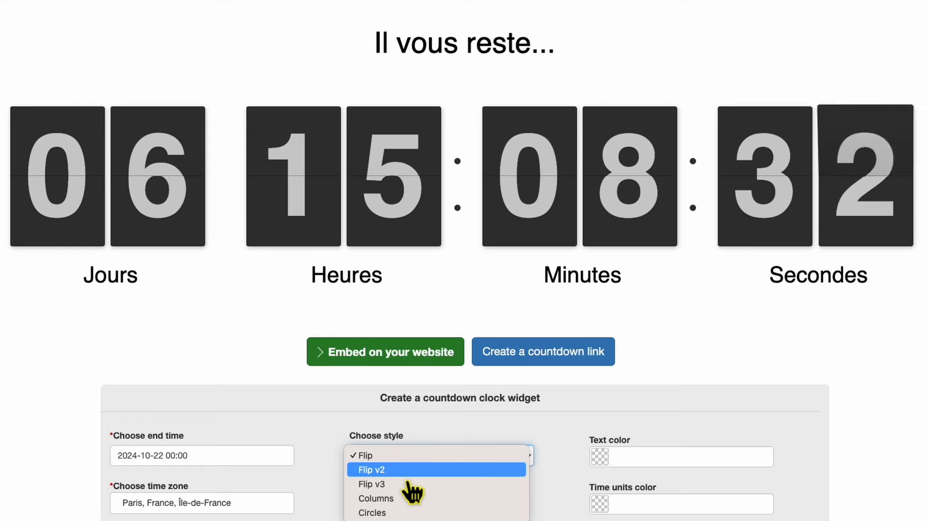
click(410, 488)
click(399, 476)
click(416, 472)
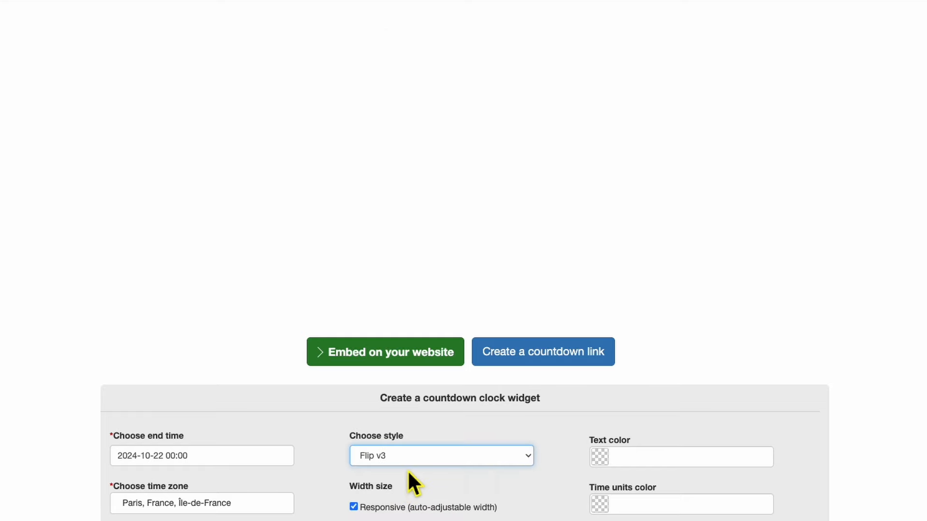
- Set the countdown style to Circles
click(408, 464)
click(416, 472)
click(416, 462)
click(423, 472)
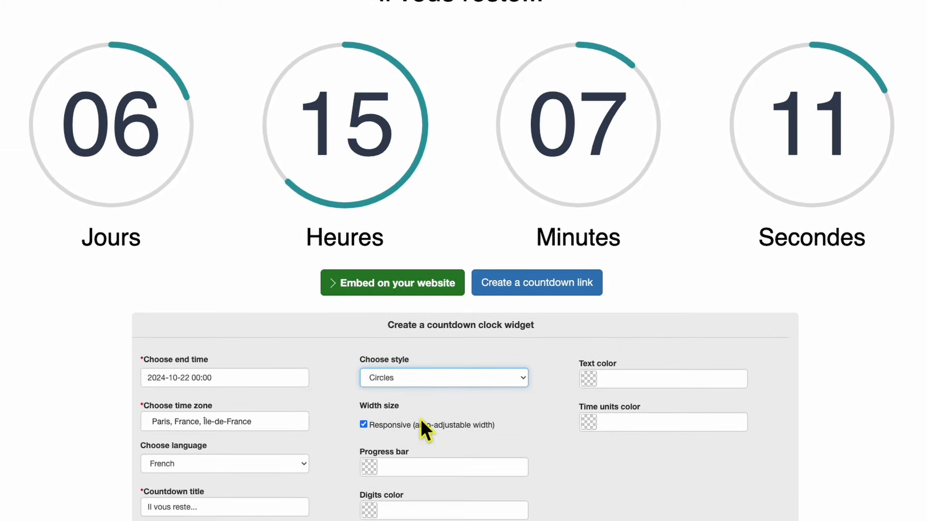
- Set the progress bar color of the countdown circles to the orange #f57a08
click(375, 476)
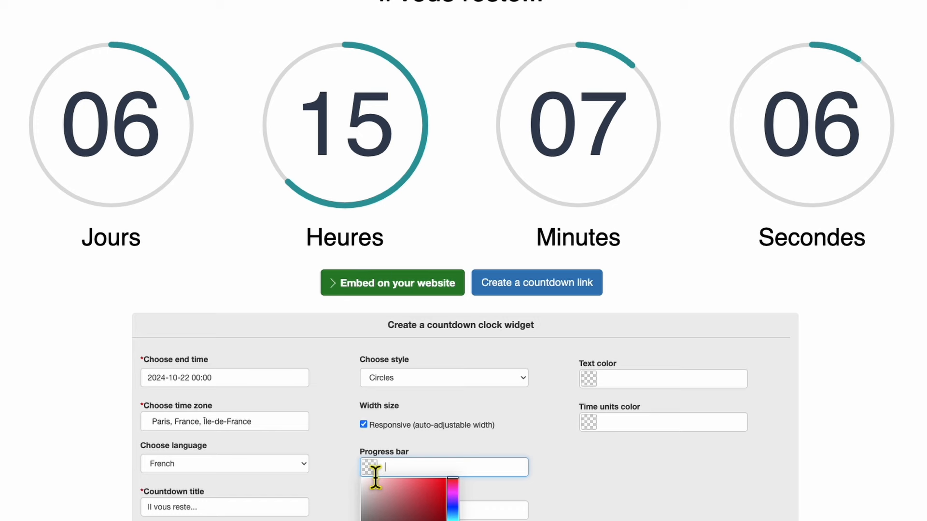
scroll(462, 277, down, 2)
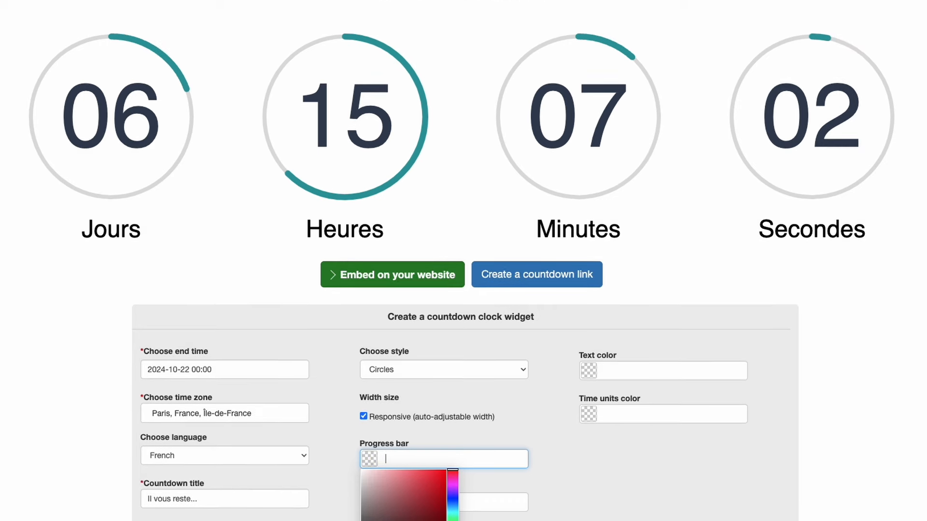
click(456, 516)
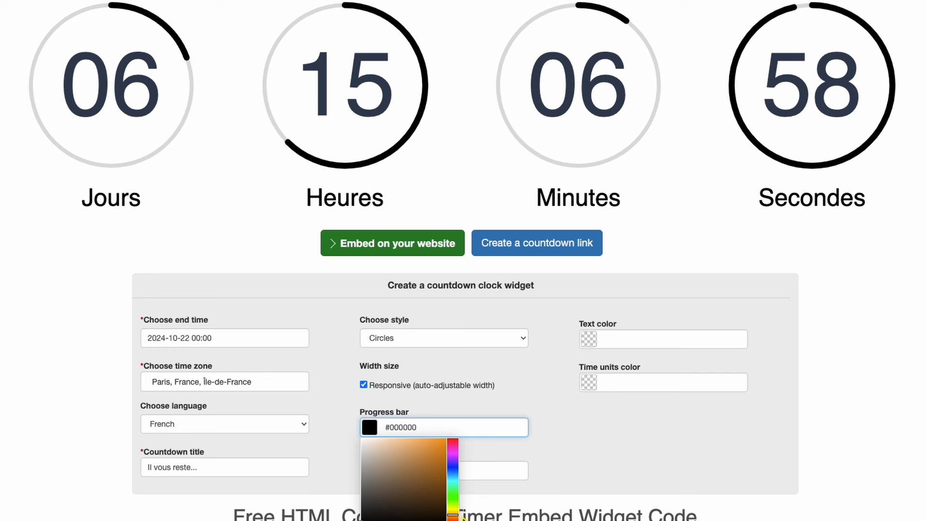
click(430, 451)
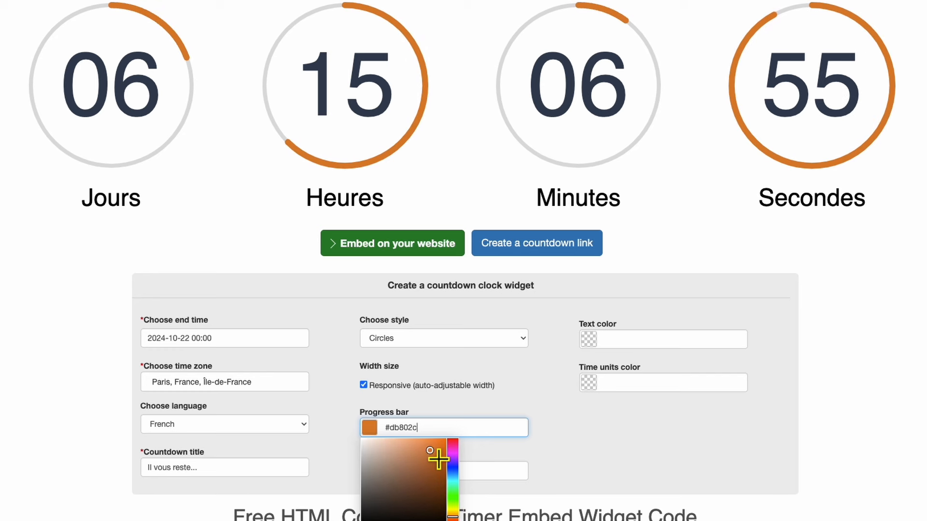
drag(430, 450, 433, 441)
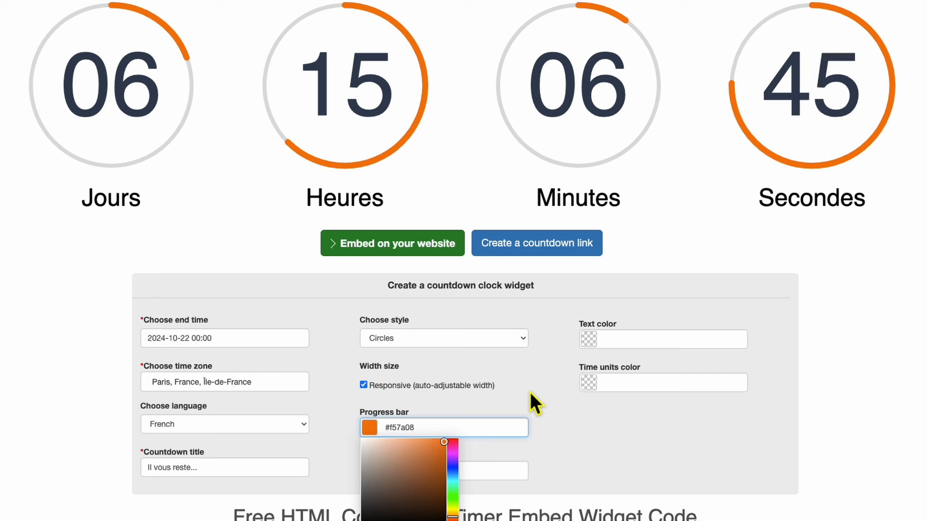
click(530, 392)
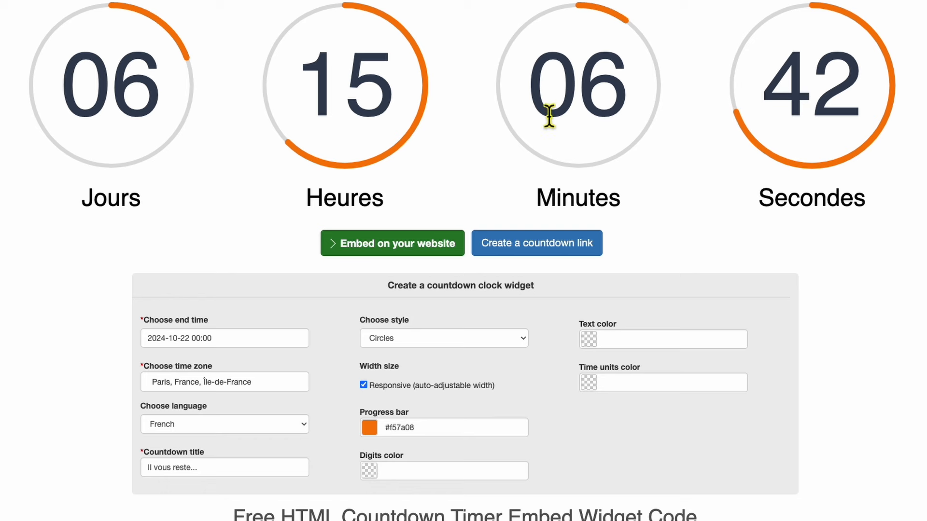
- Set the digits color of the countdown to the blue #5f7bed
click(377, 472)
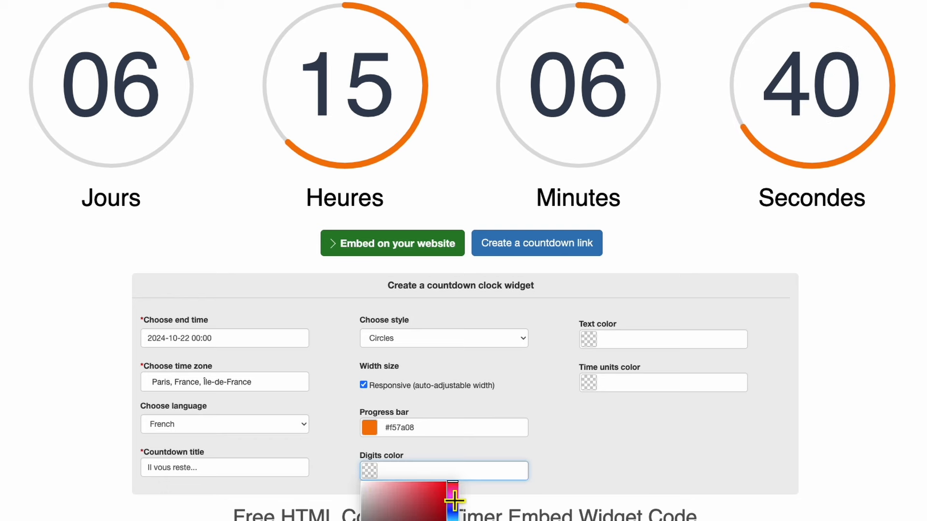
scroll(454, 502, down, 2)
click(453, 419)
click(407, 396)
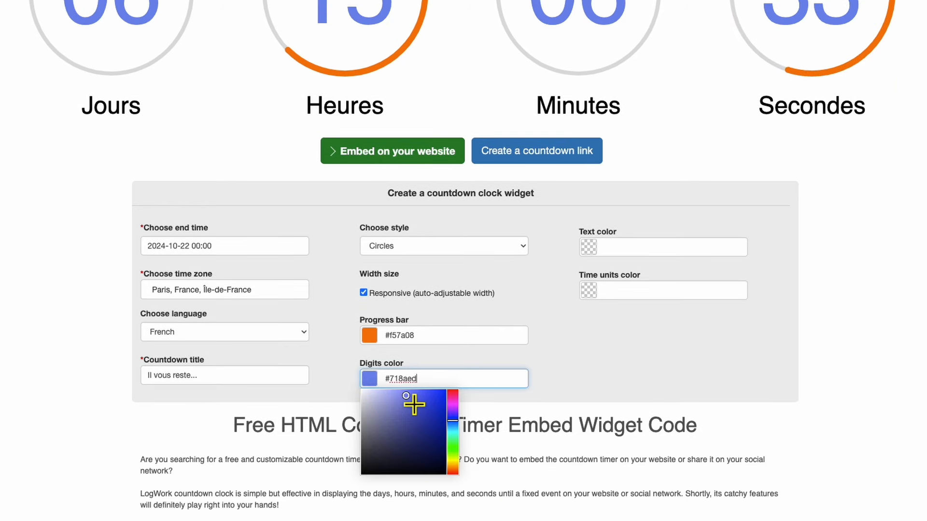
click(638, 386)
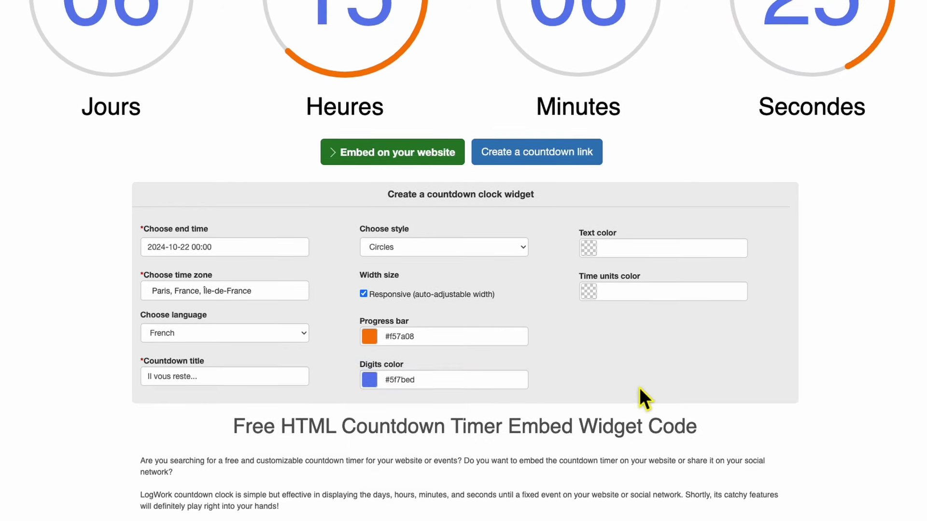
- Set the text color of the countdown to the grey #707070
scroll(638, 389, up, 2)
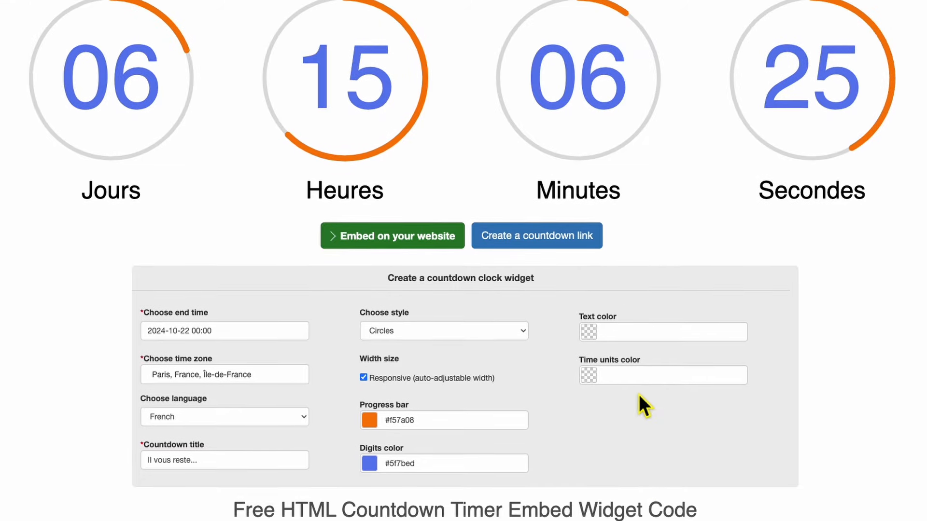
scroll(642, 398, up, 1)
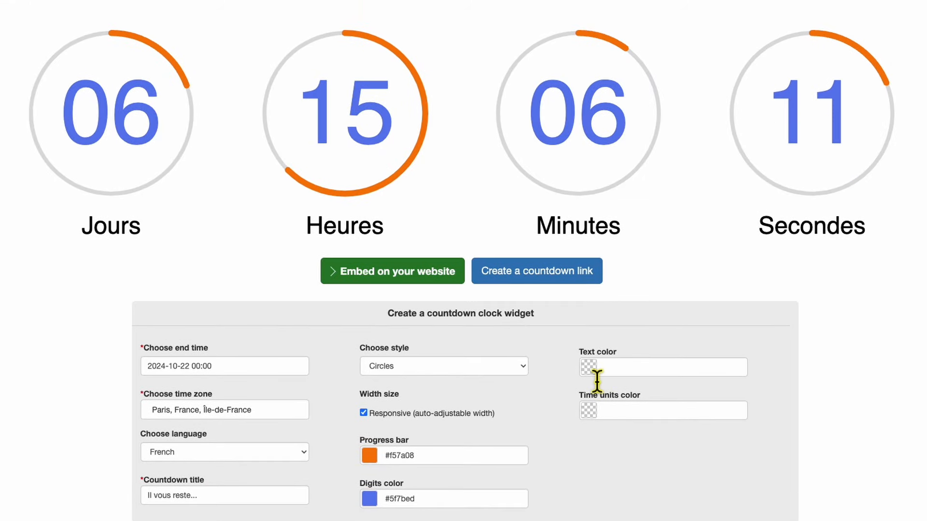
click(597, 379)
drag(594, 415, 569, 480)
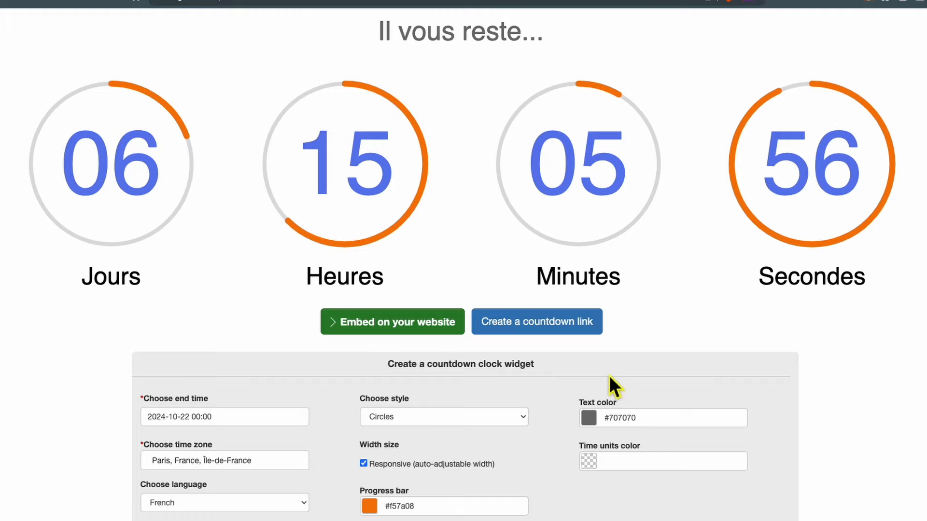
- Copy the text color value and set the time units color of the countdown to the same grey #707070
click(655, 425)
key(ctrl+c)
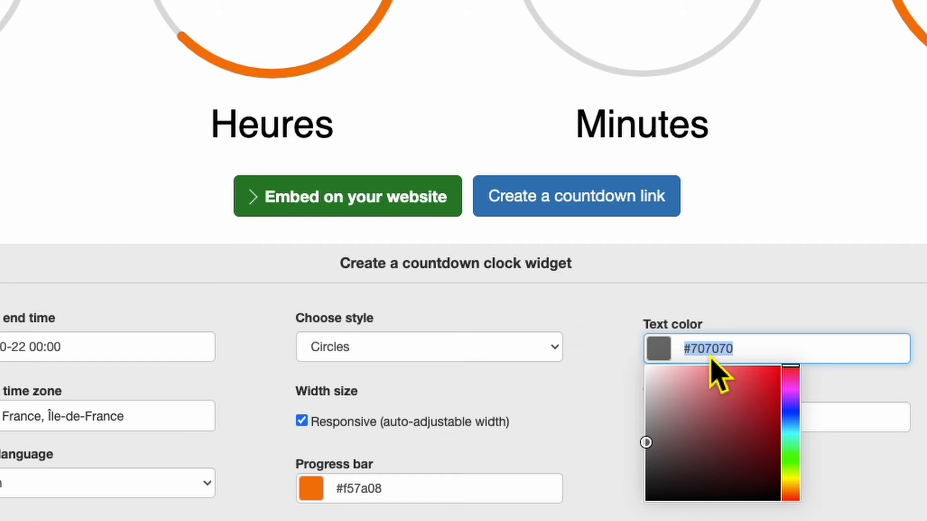
click(888, 428)
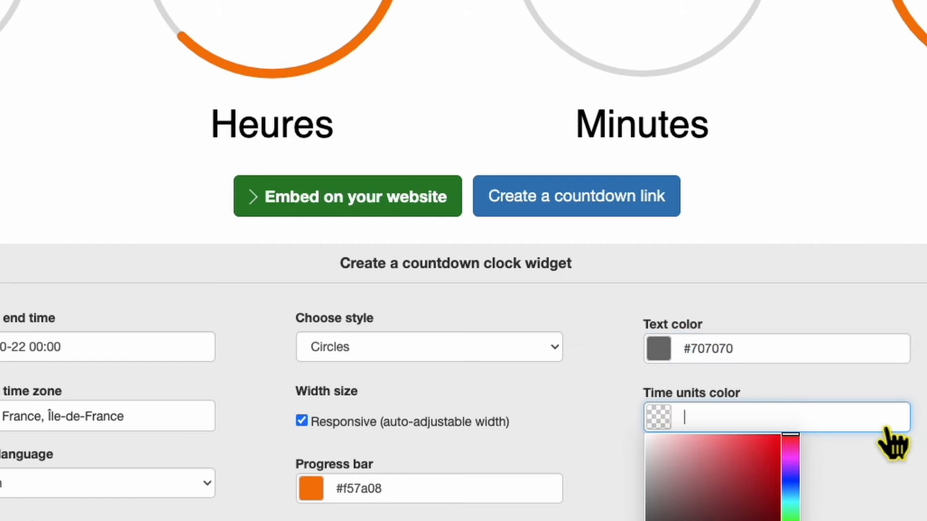
right_click(743, 420)
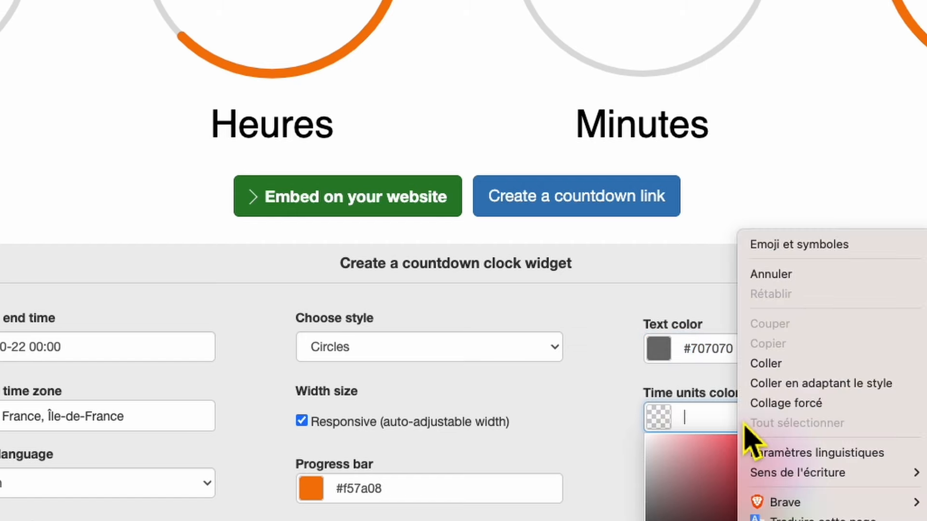
click(766, 371)
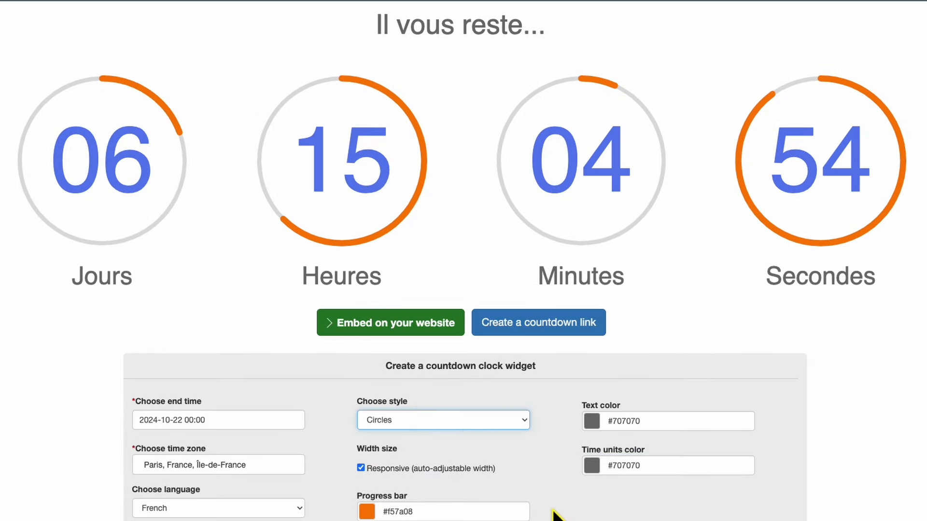
- Try the Flip, Flip v2 and Columns styles on the countdown, and return the style to Circles
click(443, 427)
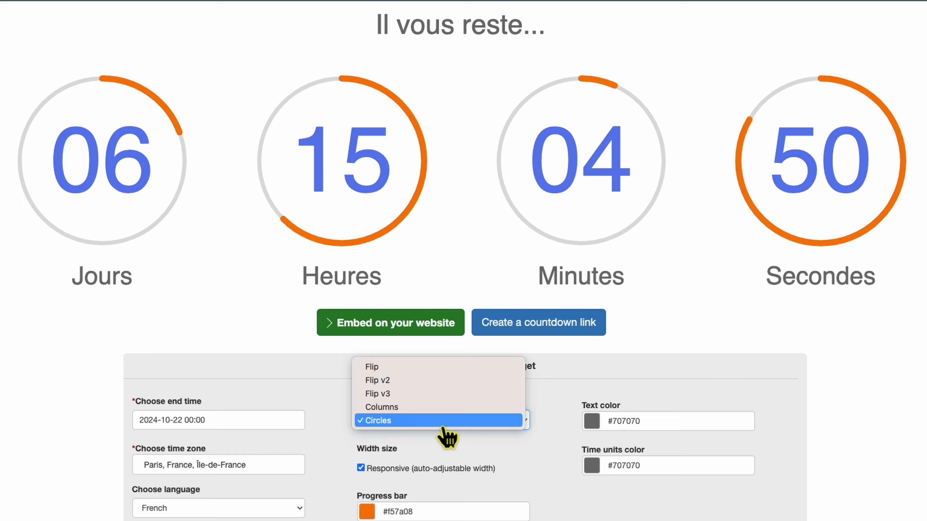
click(412, 369)
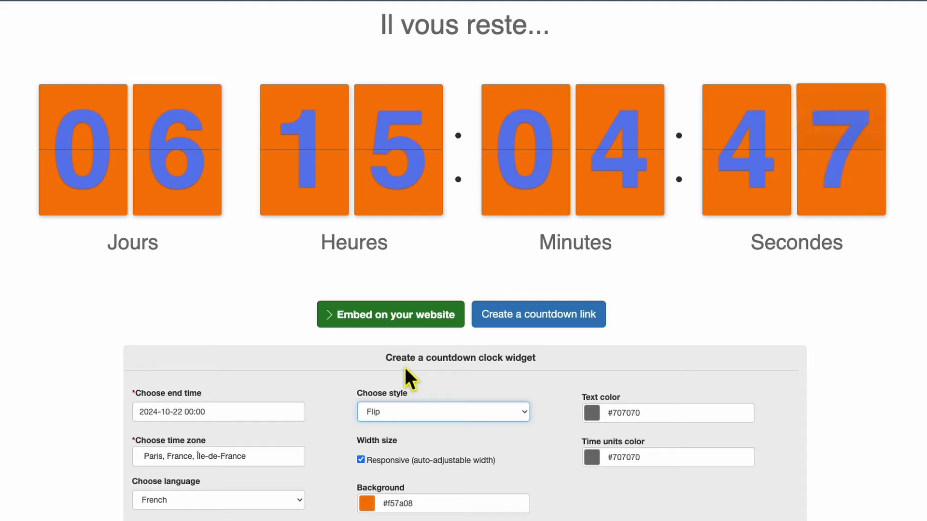
click(407, 425)
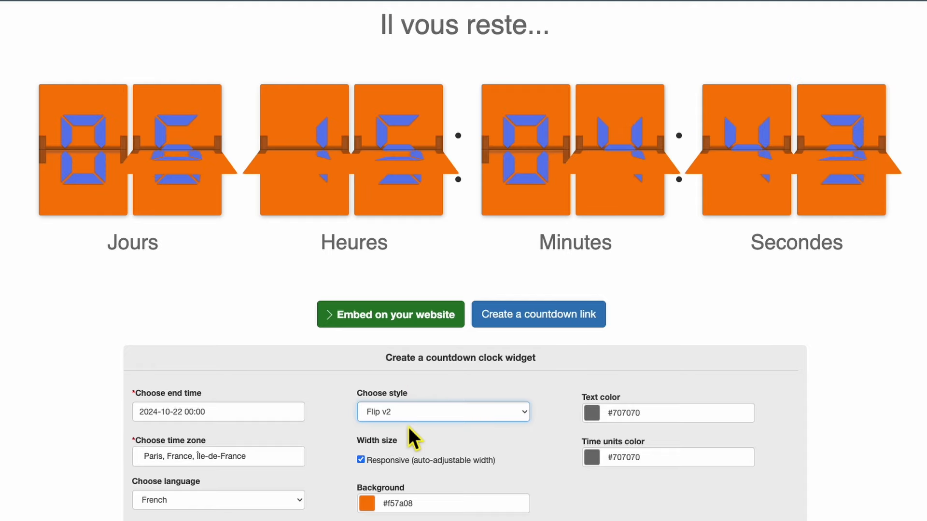
click(410, 419)
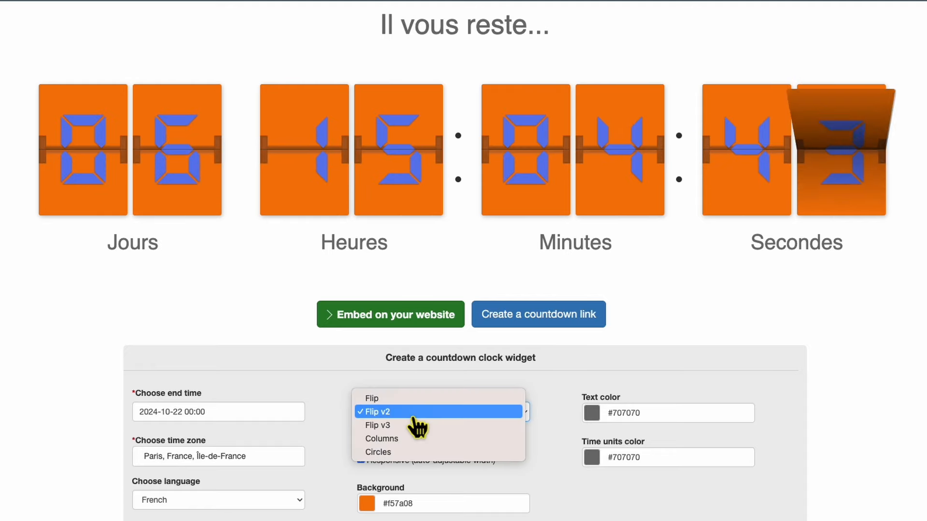
click(418, 438)
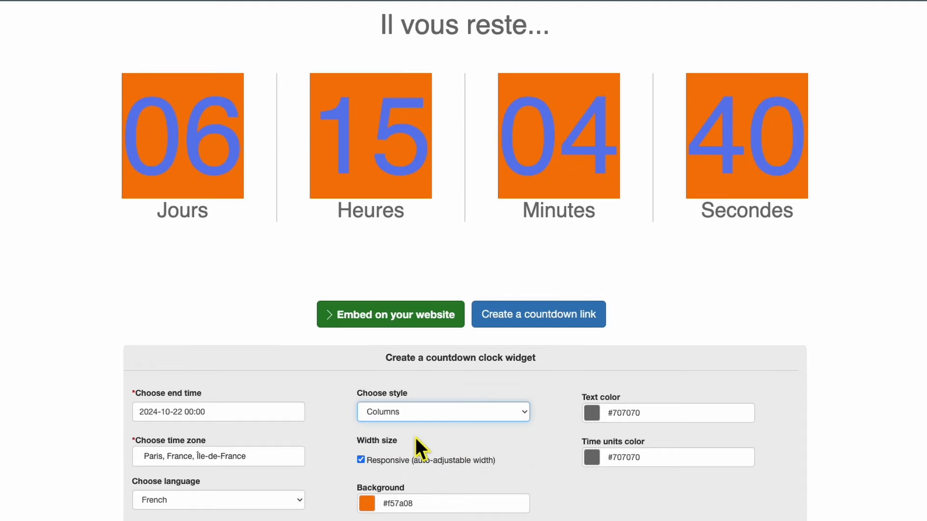
click(417, 421)
click(417, 431)
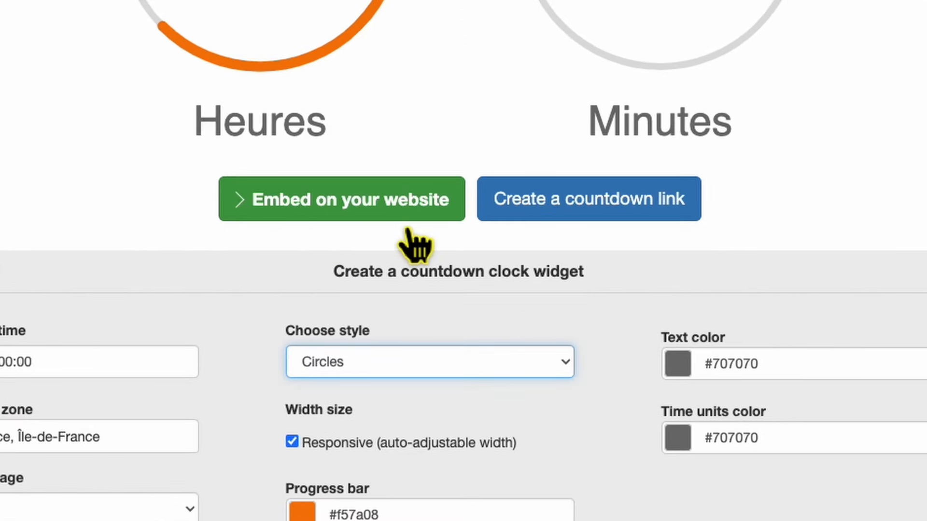
- Show the website embed code of the countdown and copy the whole script and link snippet
click(384, 217)
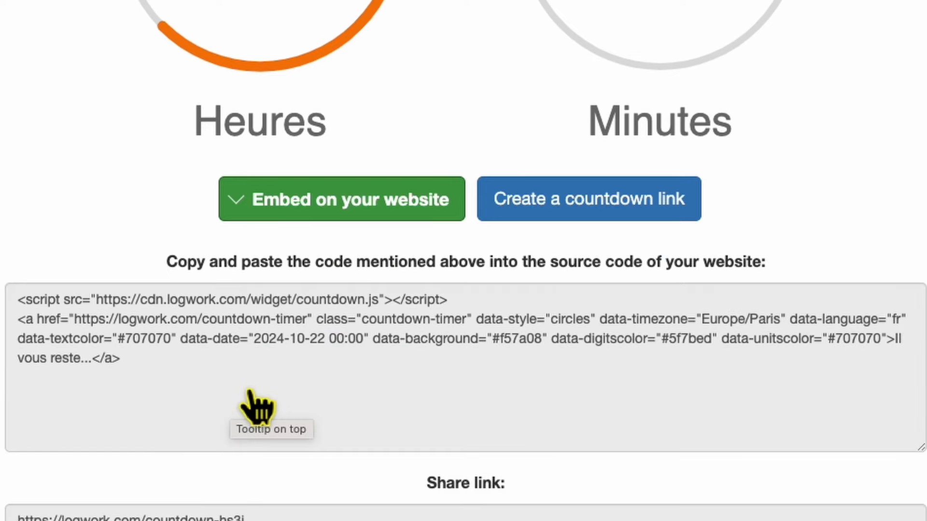
drag(126, 372, 24, 319)
right_click(136, 315)
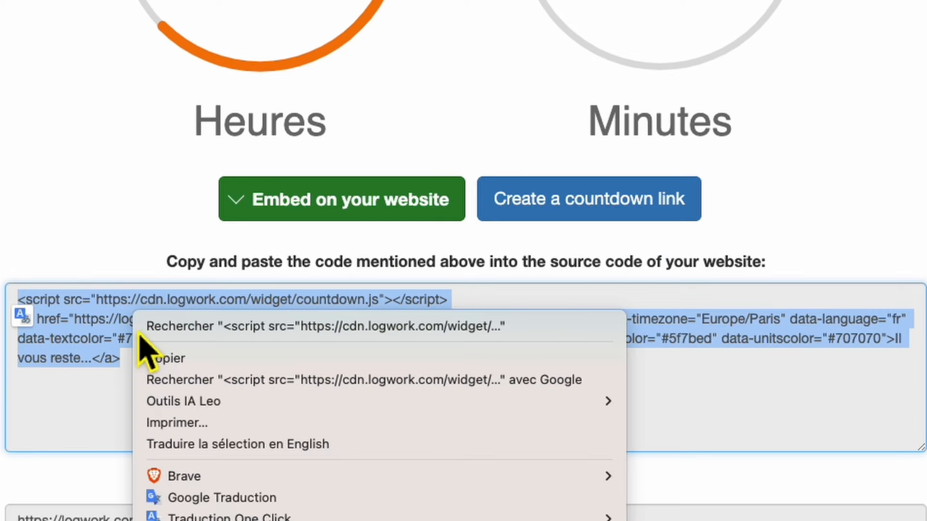
click(201, 365)
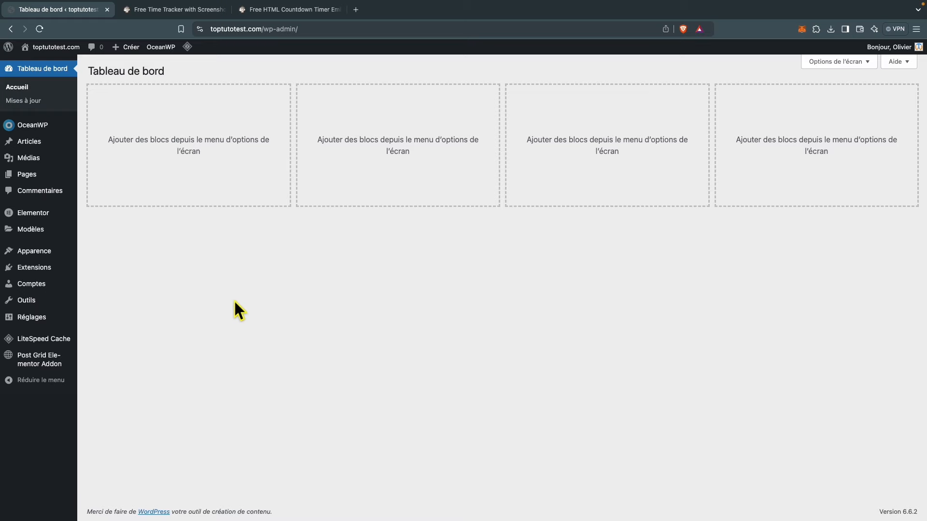
- Switch to the WordPress dashboard and open the Contact page for editing with Elementor
mouse_move(27, 179)
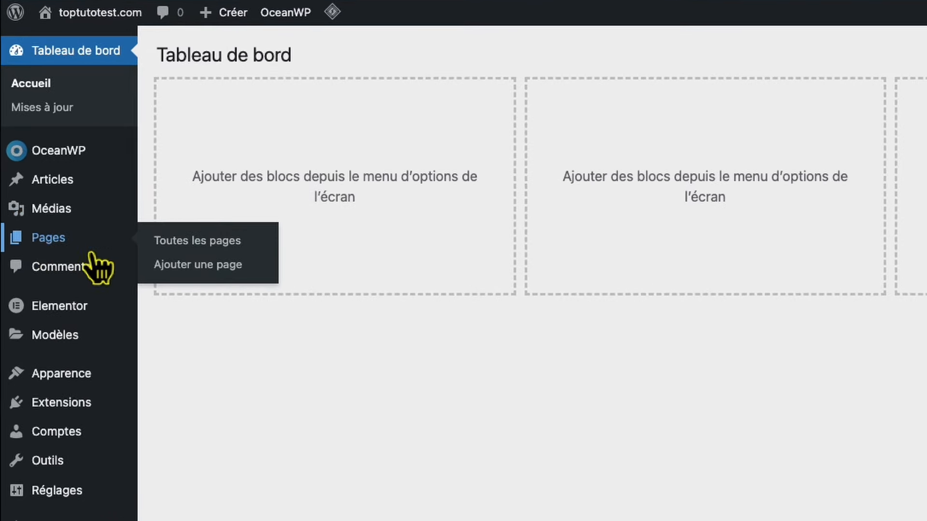
click(202, 252)
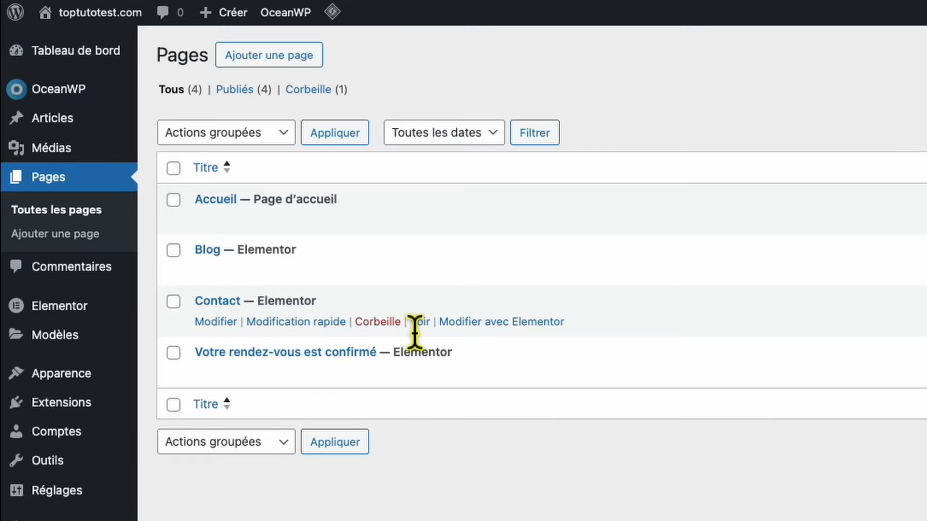
click(528, 336)
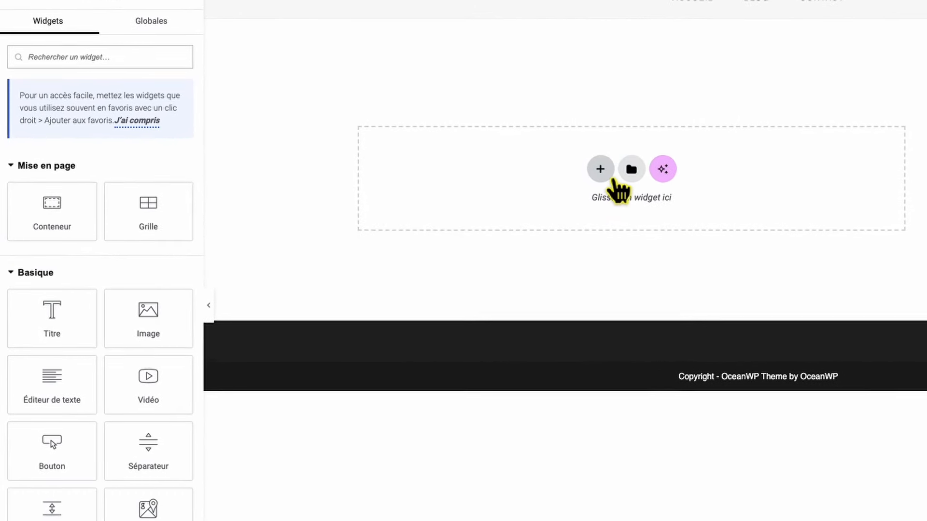
- Add a single-column container to the empty Contact page and place an Image widget inside it
click(545, 177)
click(593, 216)
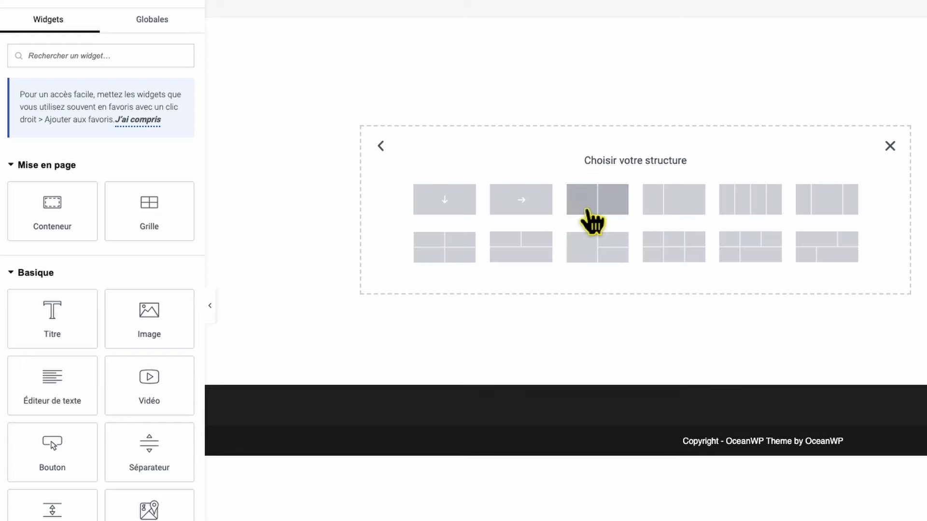
click(456, 211)
click(645, 105)
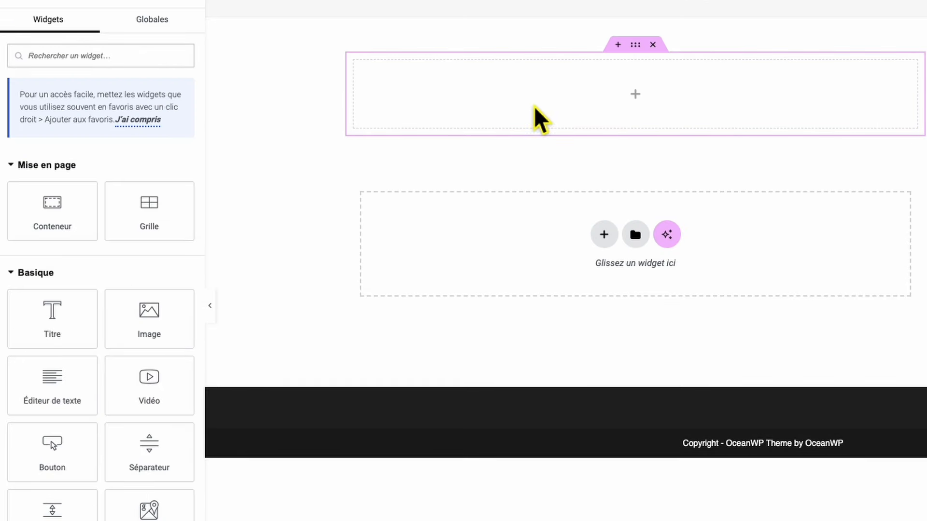
drag(162, 341, 619, 116)
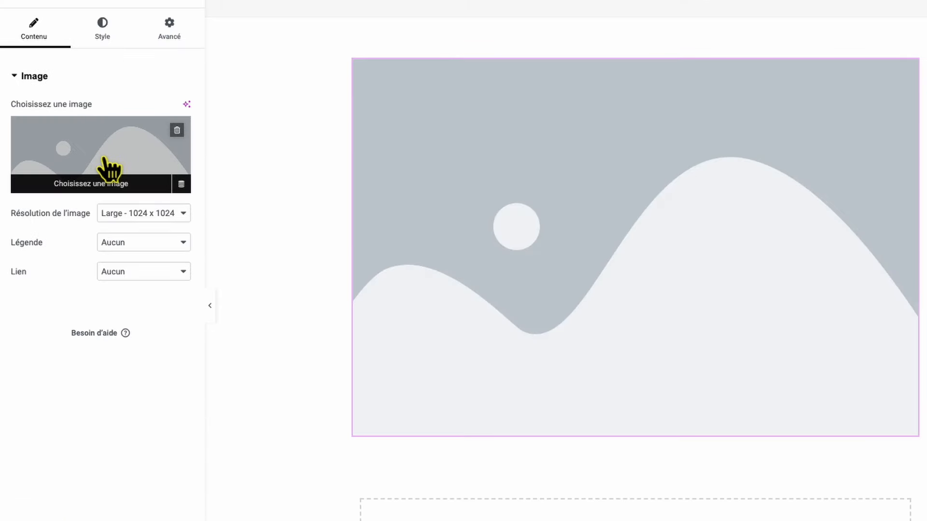
- Upload the file fin promo.avif from the rushes8 folder and insert it as the Image widget's picture
click(105, 159)
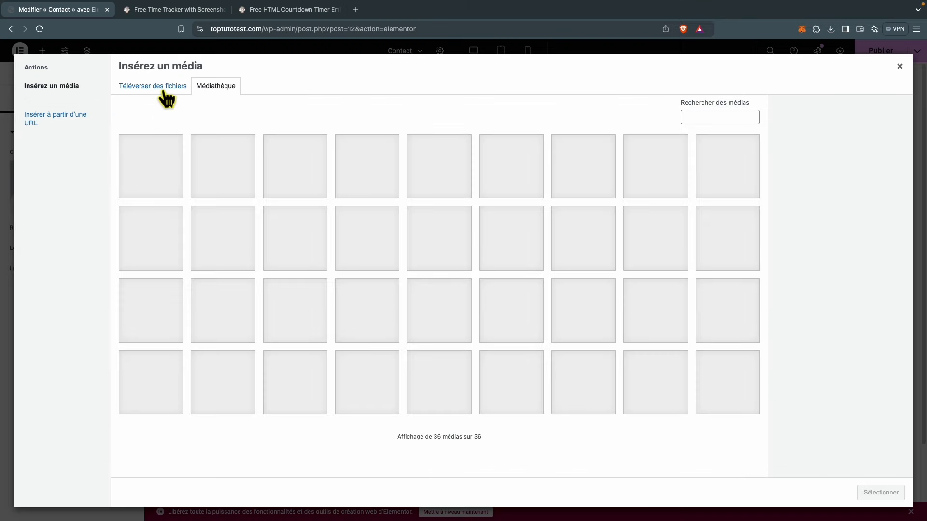
click(159, 87)
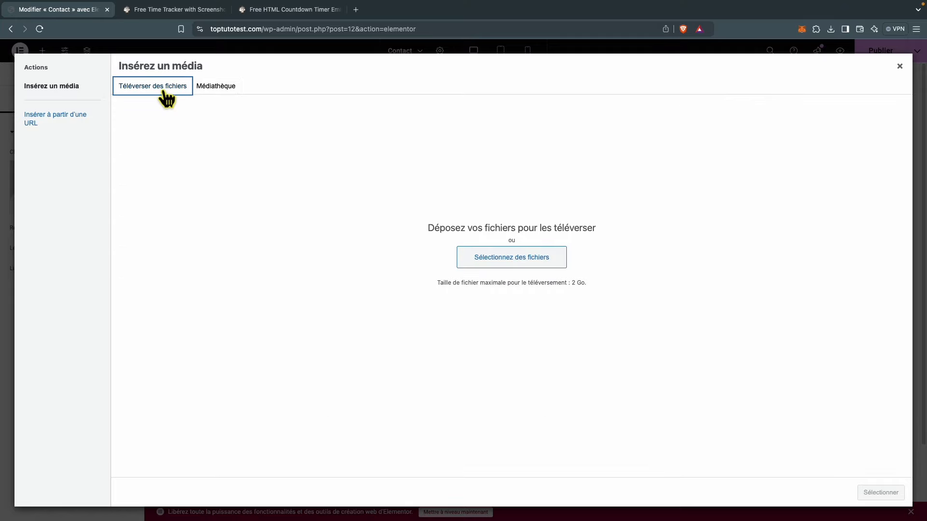
click(525, 263)
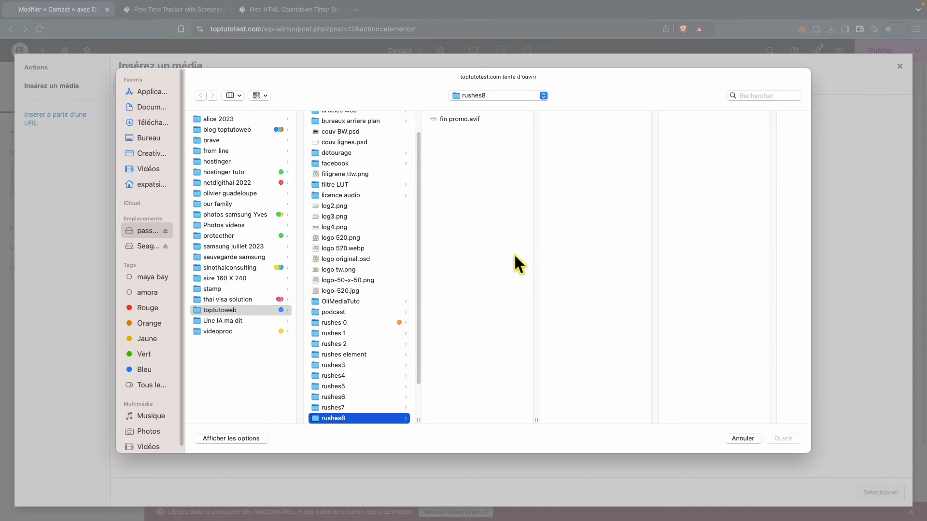
scroll(347, 329, down, 3)
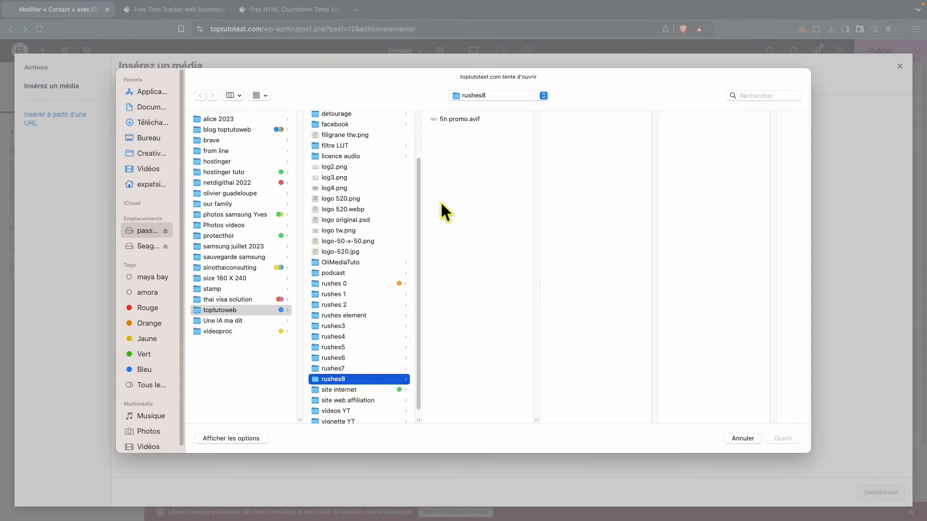
click(451, 120)
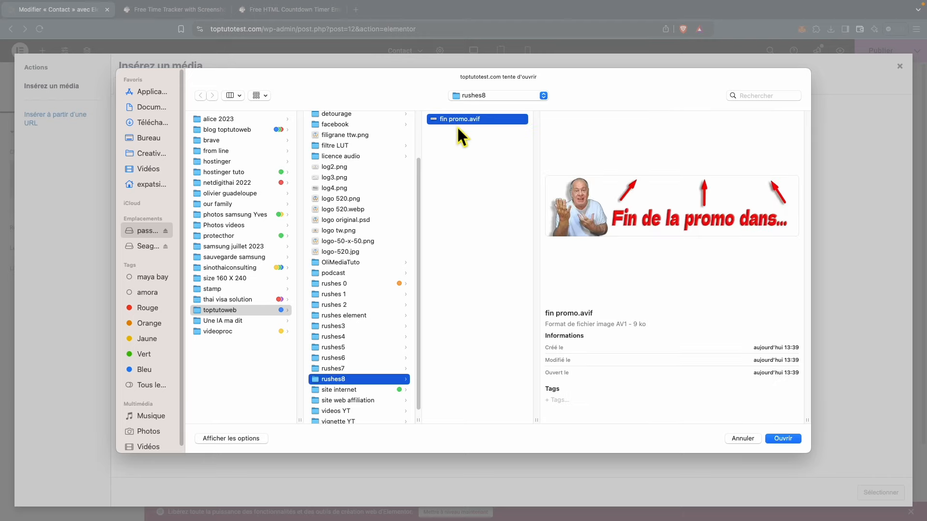
click(784, 439)
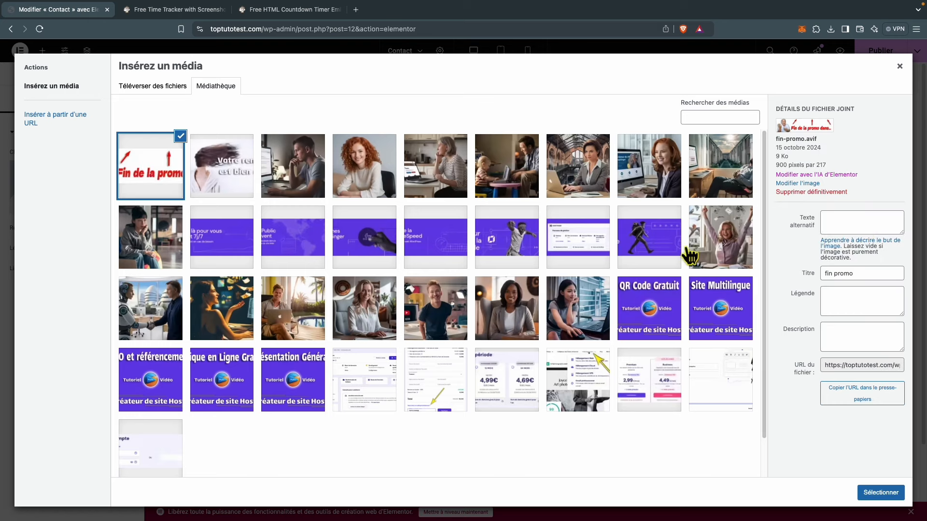
click(888, 500)
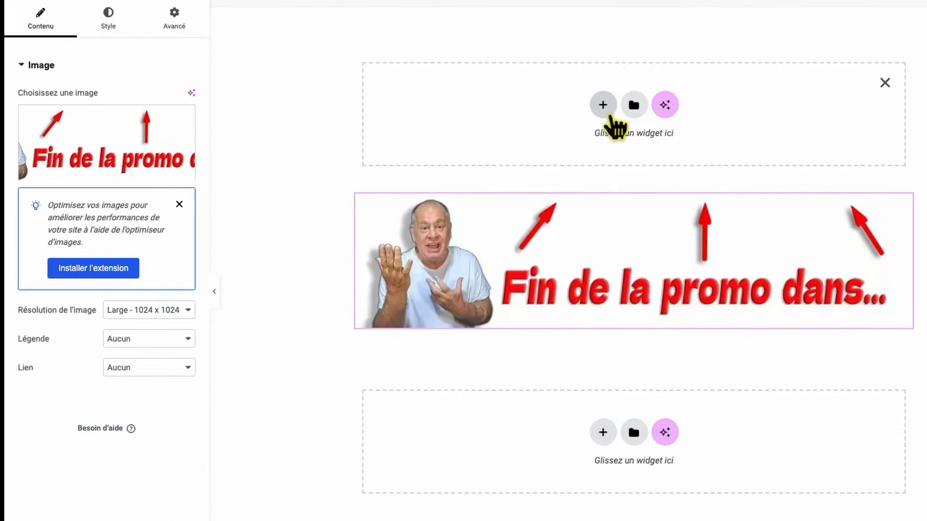
- Add a container with a one-third and a two-thirds column above the promo image, and make its first column narrower
click(603, 104)
click(589, 147)
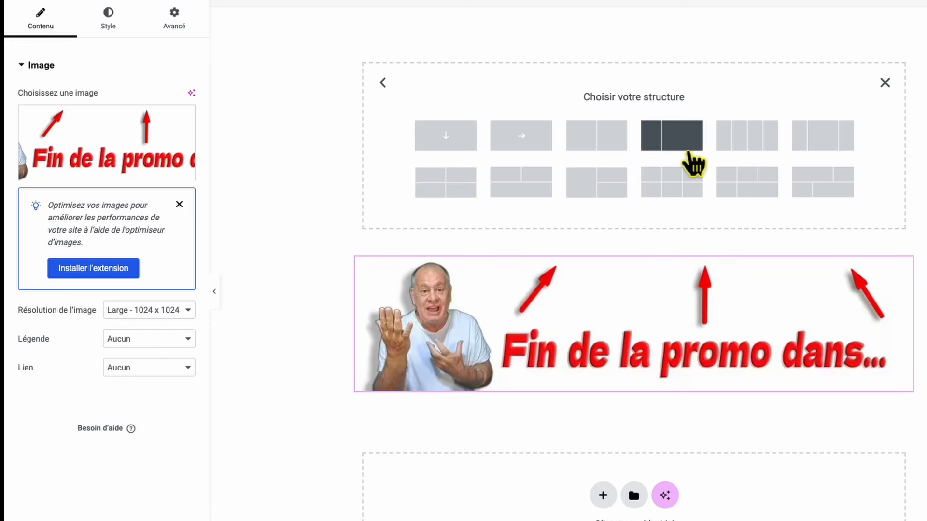
click(678, 137)
drag(552, 106, 488, 103)
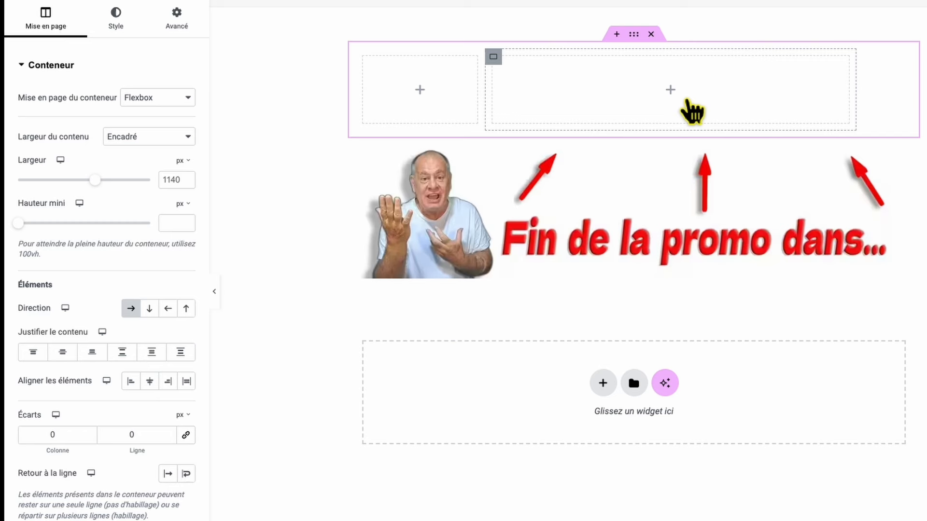
- Search the widgets for "html" and place the HTML widget in the wide column of the new container
click(688, 103)
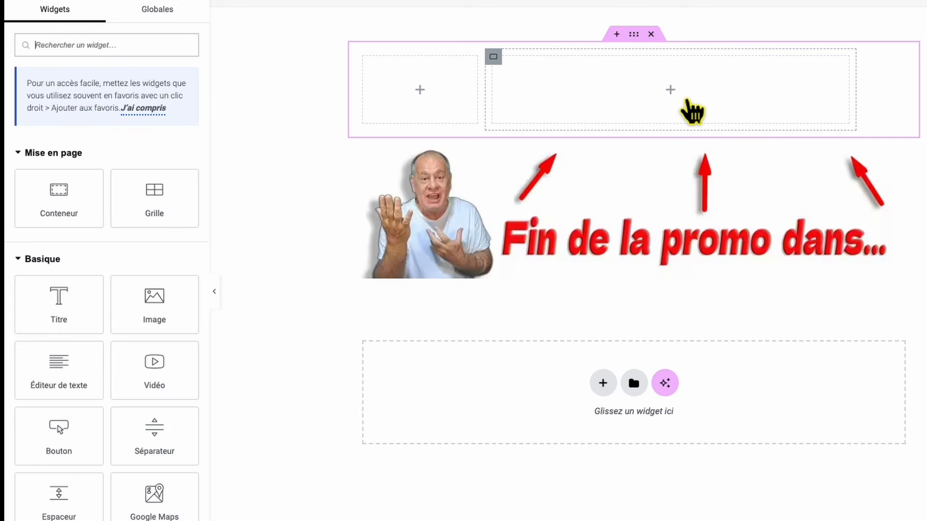
scroll(87, 315, down, 3)
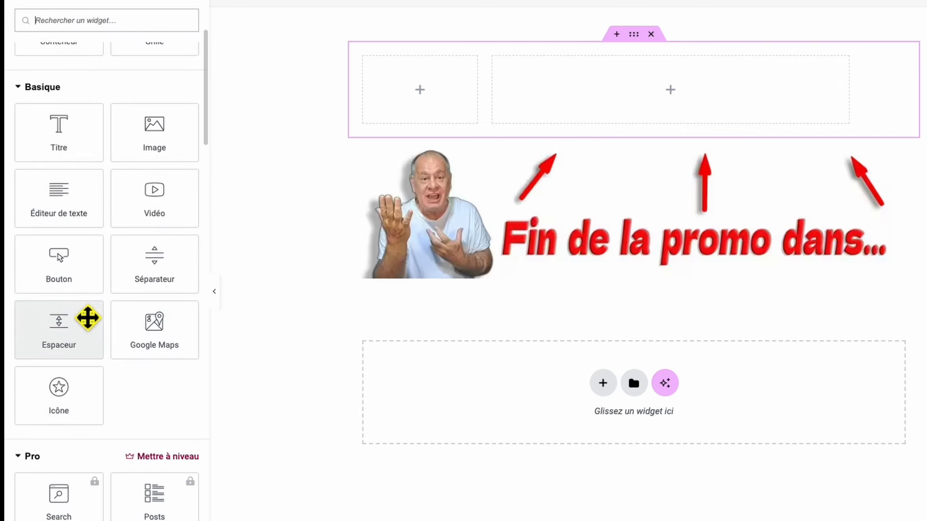
scroll(88, 318, up, 3)
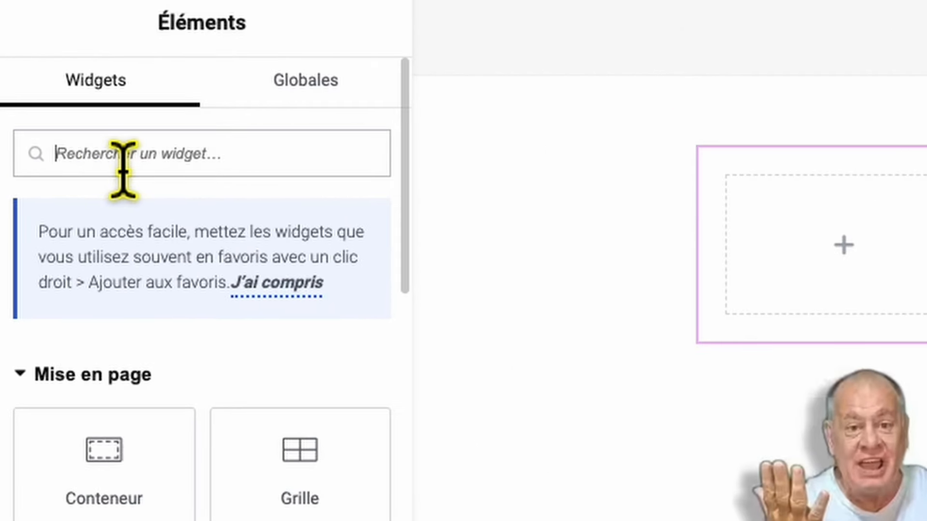
text(html)
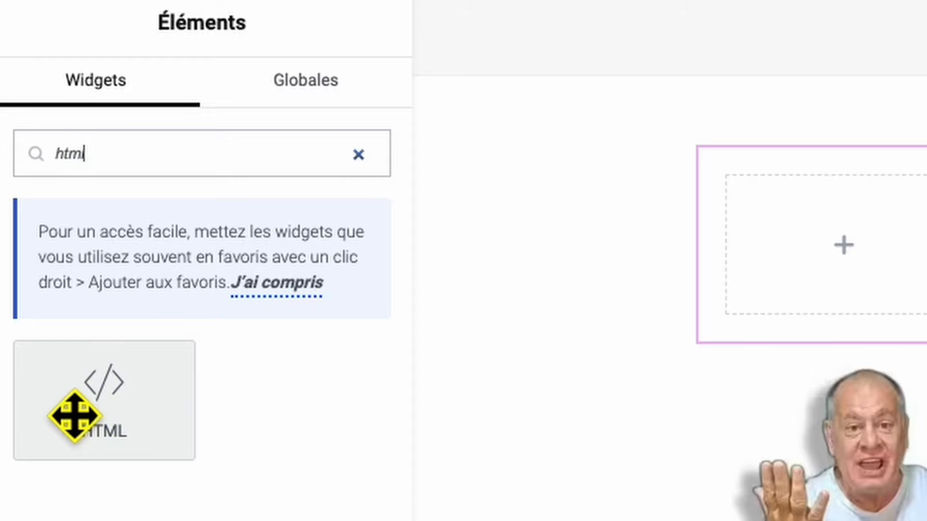
drag(104, 433, 926, 422)
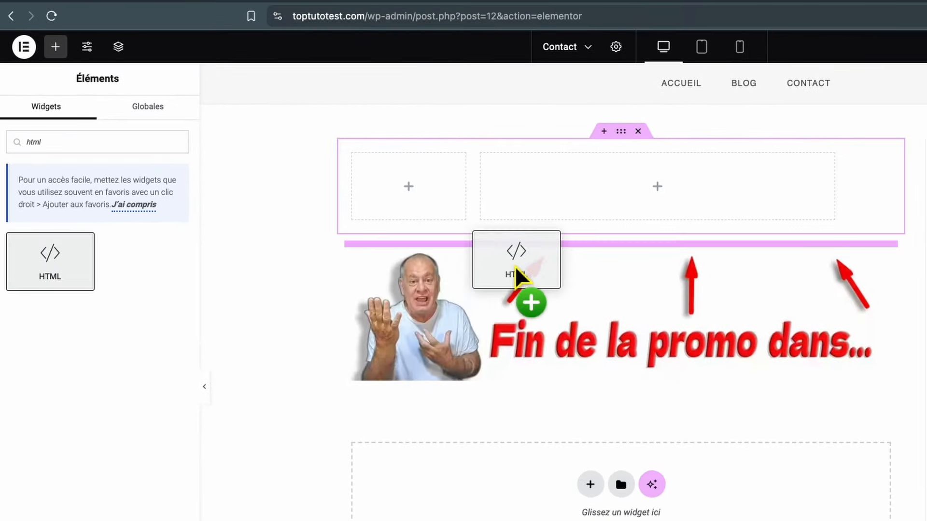
drag(517, 276, 612, 207)
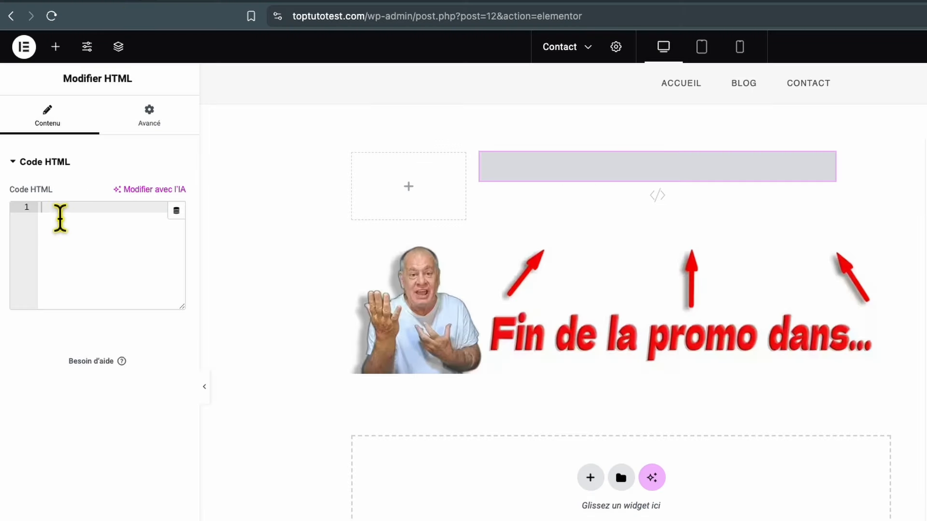
- Paste the countdown timer's embed code into the HTML widget and close the preview of the Contact page
right_click(60, 214)
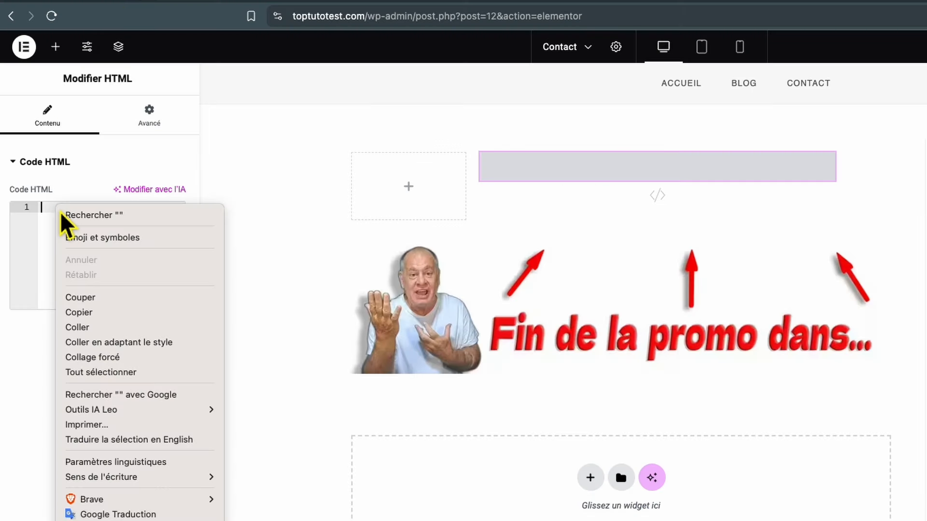
click(97, 328)
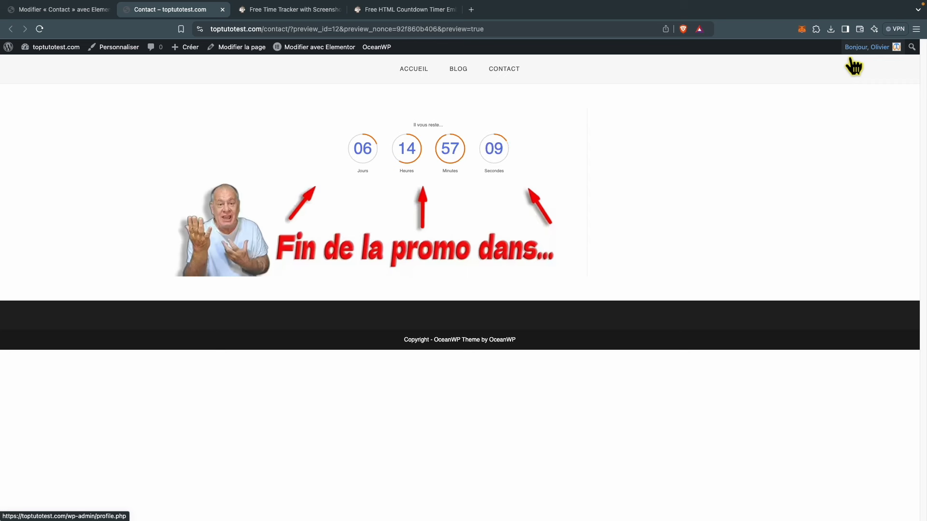
click(223, 10)
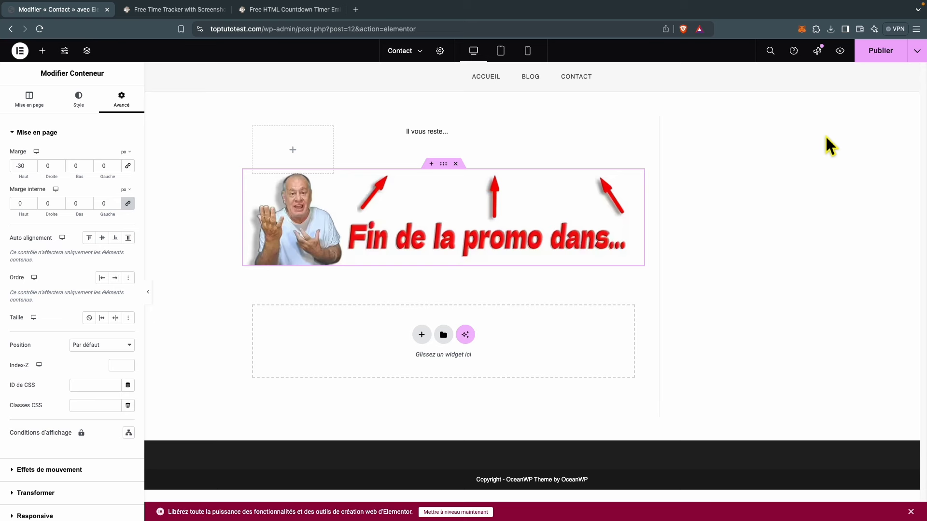
- Switch to the LogWork site and open the Digital Clock generator from its free website widgets
click(190, 16)
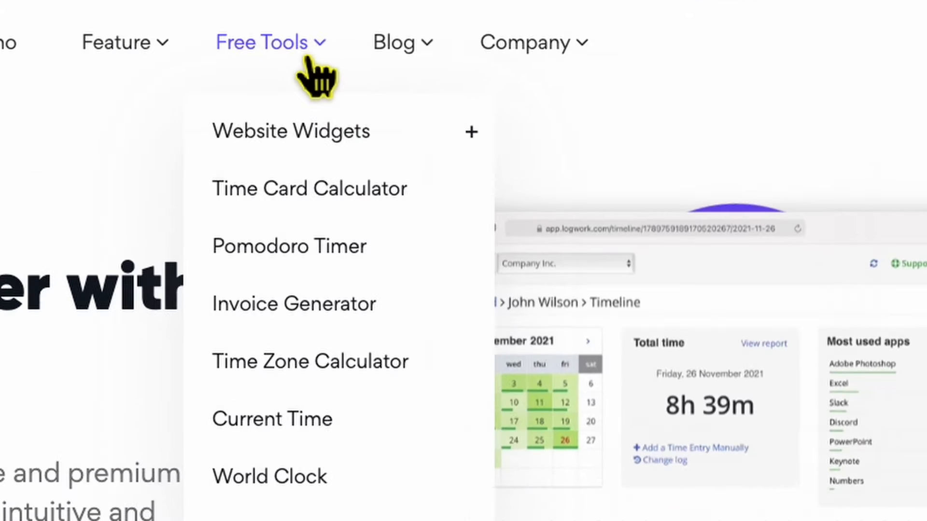
mouse_move(442, 110)
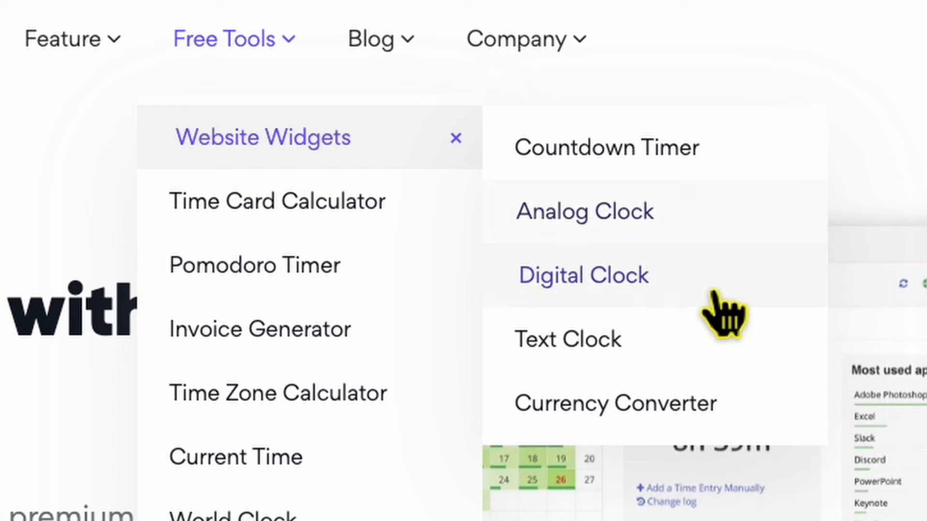
click(747, 300)
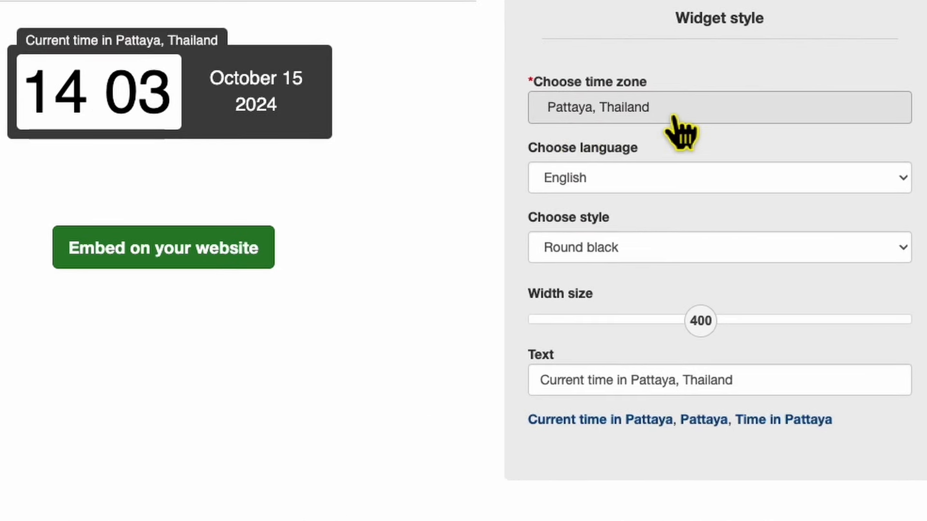
- Set the digital clock's time zone to Paris, France, Île-de-France and its language to French
click(662, 133)
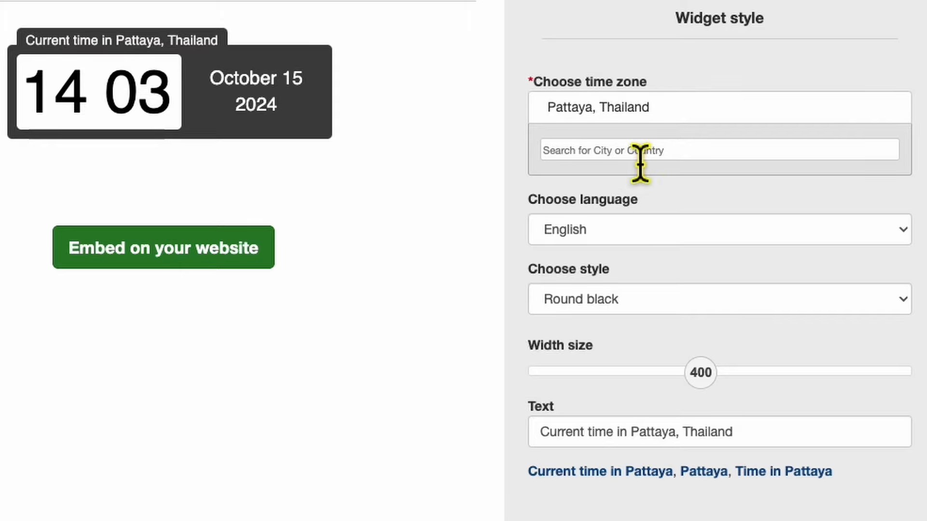
text(Paris)
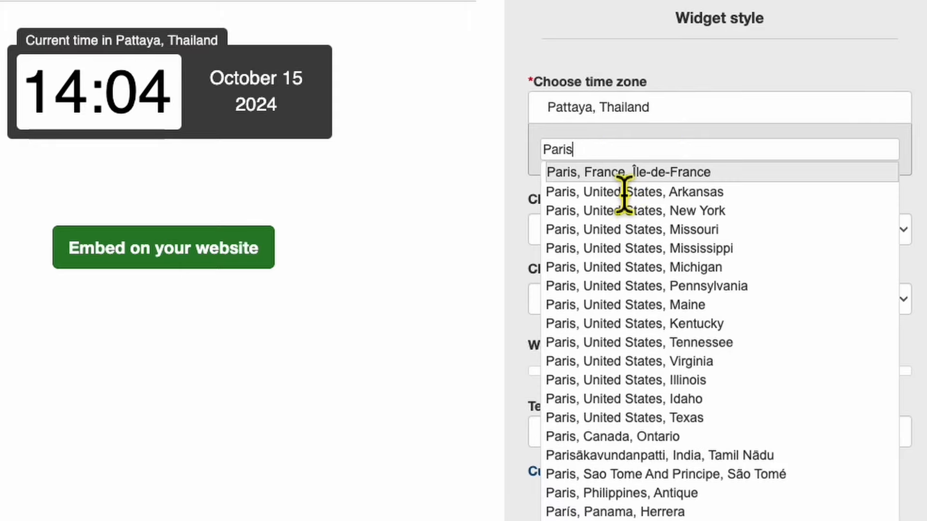
click(615, 179)
click(614, 183)
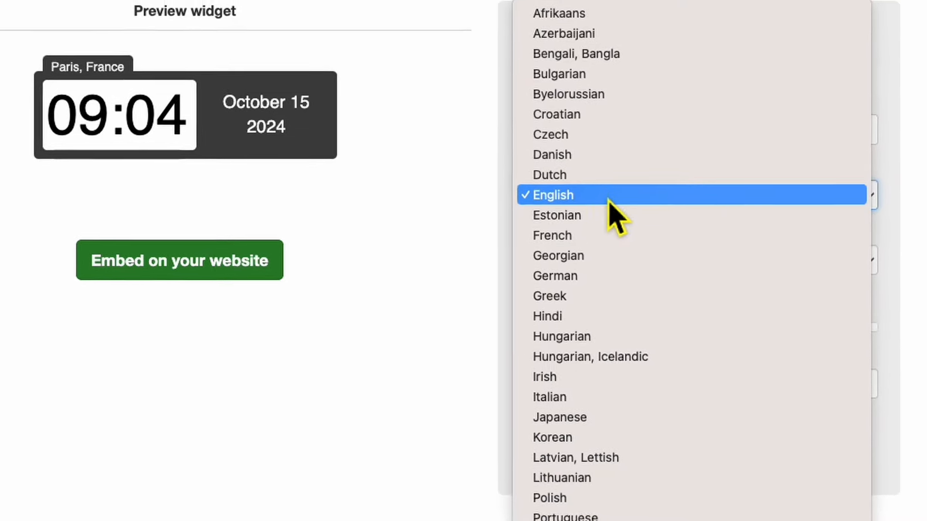
click(598, 237)
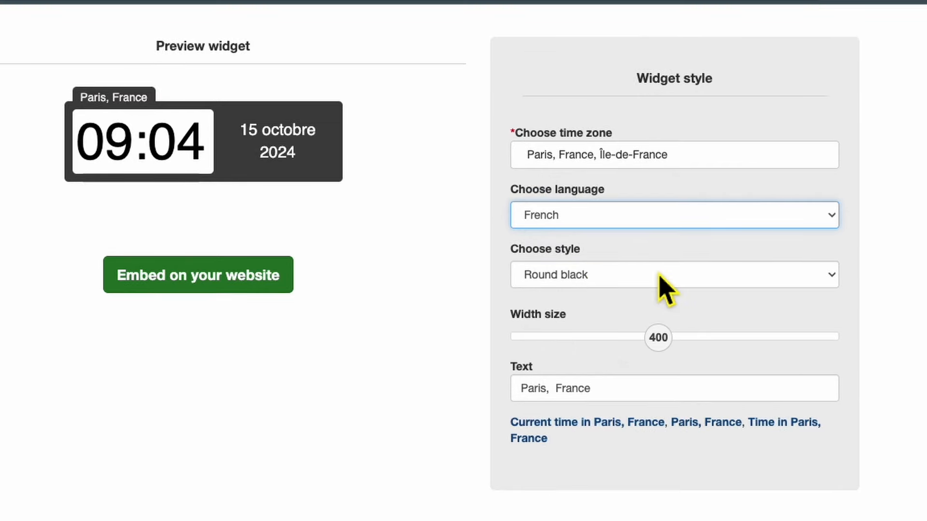
- Try the Flip, Black and Black gradient styles on the digital clock
click(682, 260)
click(653, 293)
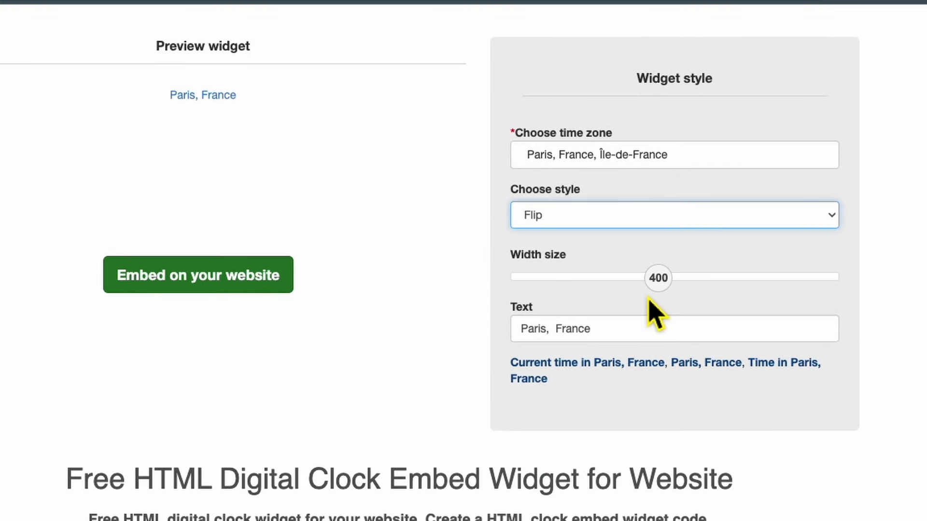
click(640, 223)
click(639, 240)
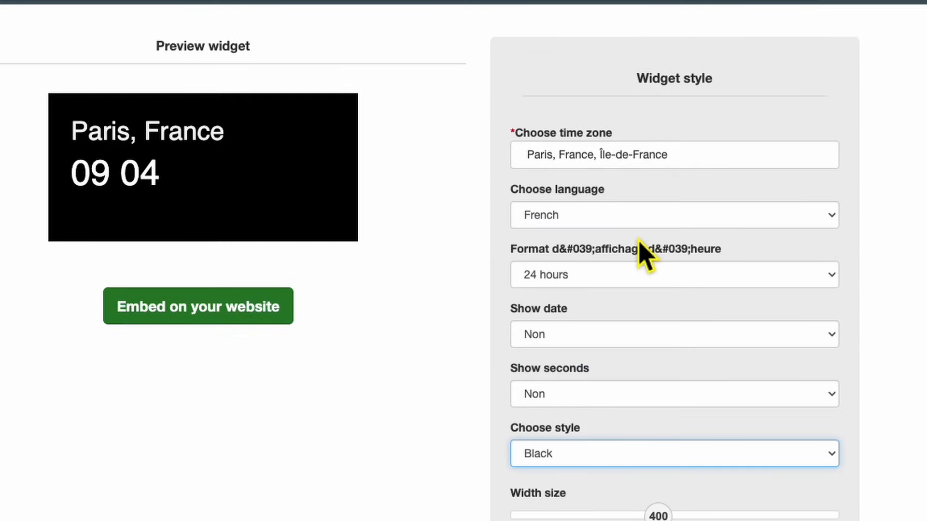
click(644, 453)
click(643, 475)
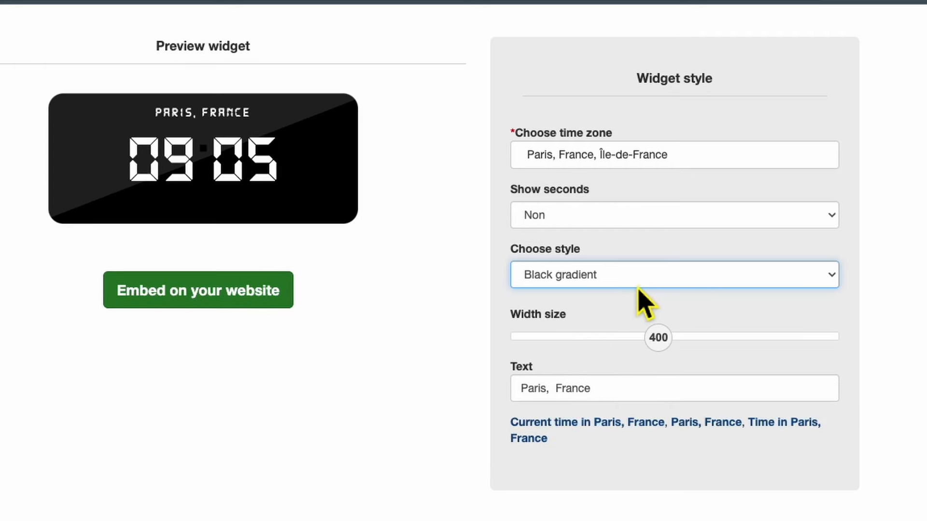
click(640, 284)
click(628, 280)
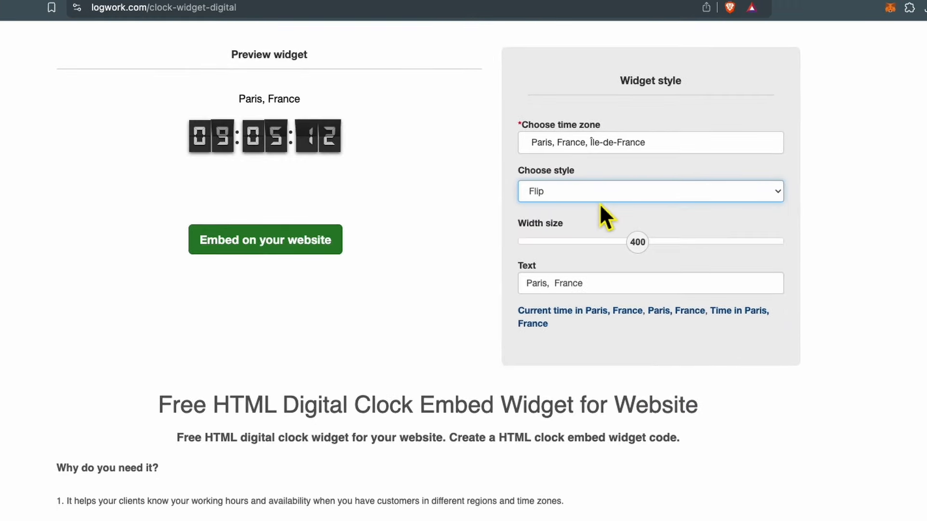
- Apply the Black style to the digital clock and keep its time format at 24 hours
click(599, 199)
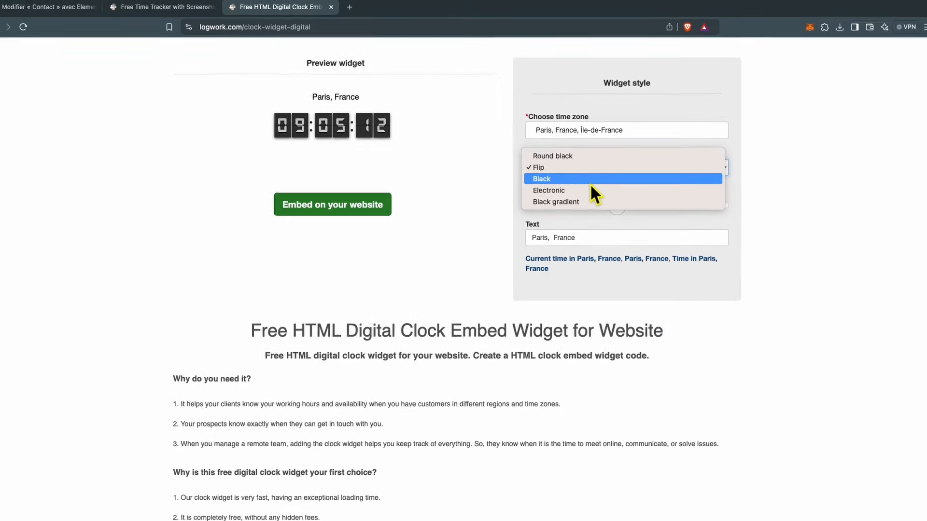
click(590, 183)
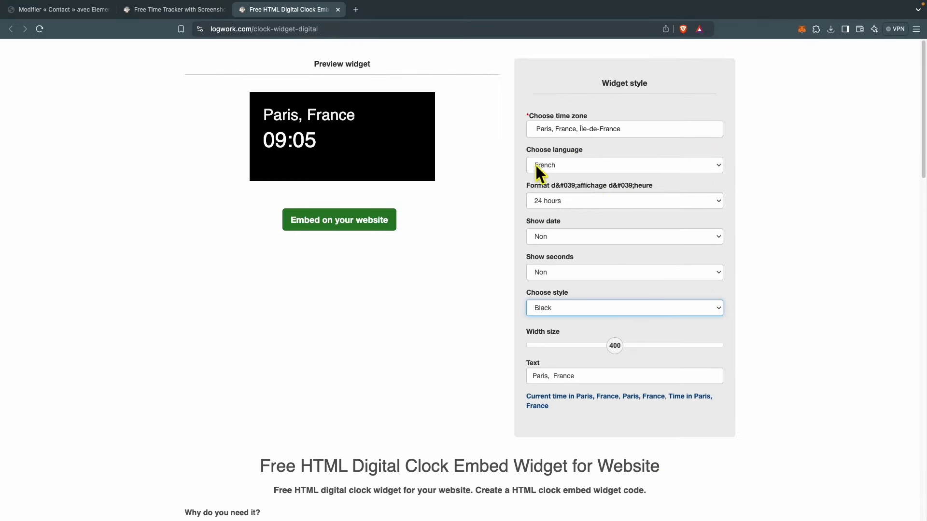
click(585, 212)
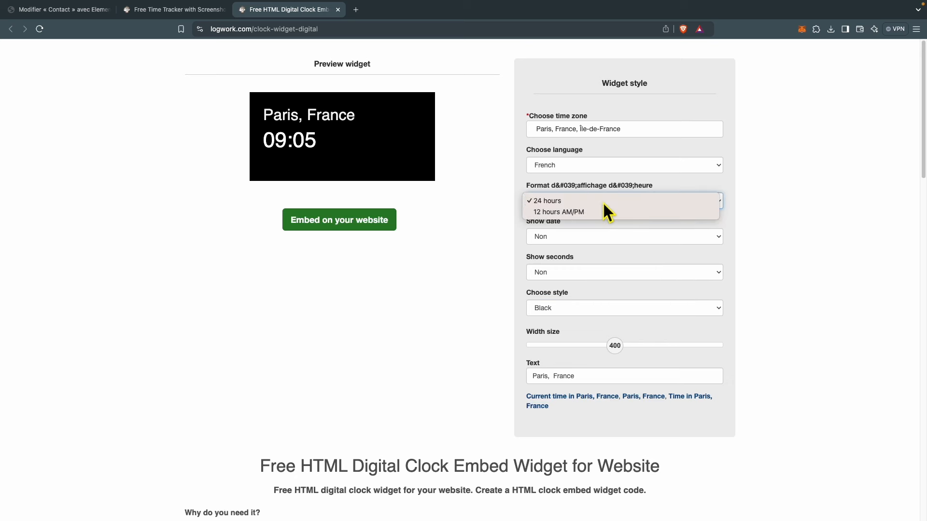
click(603, 203)
- Enable both the date and the seconds on the digital clock
click(589, 241)
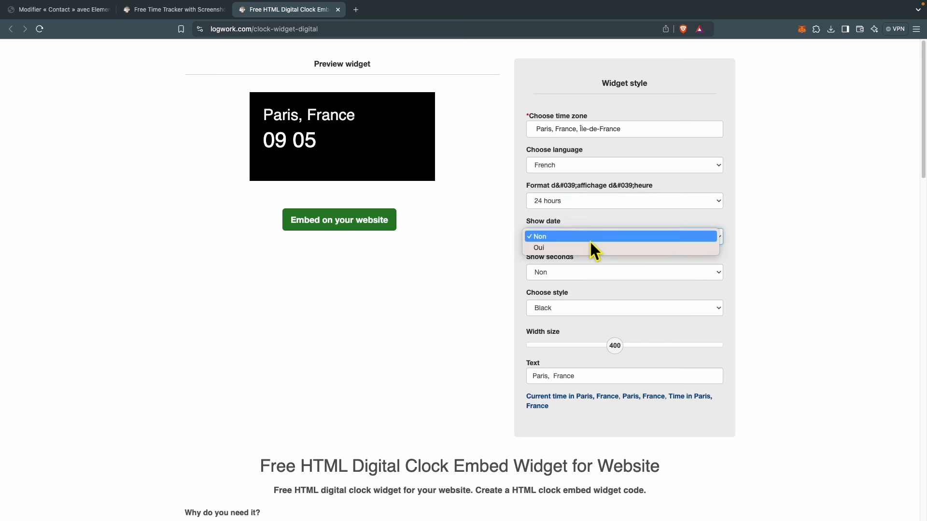
click(580, 250)
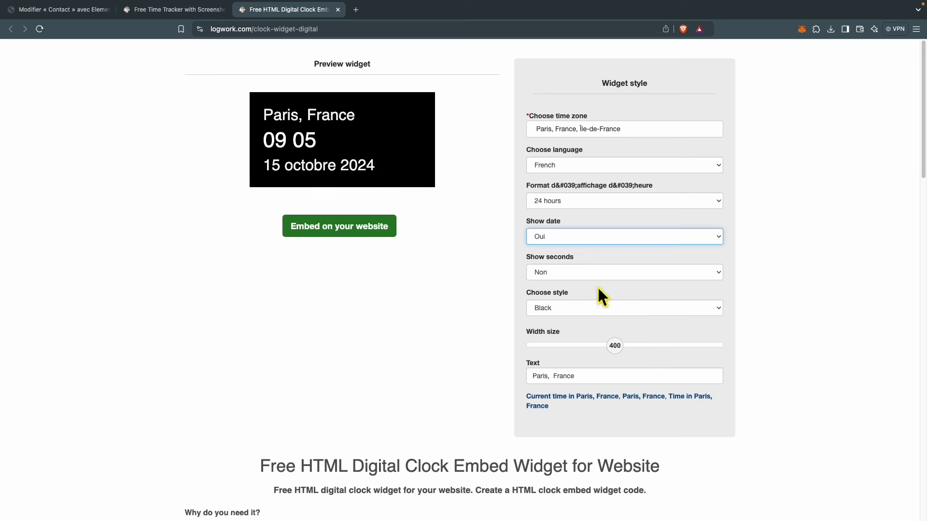
click(589, 276)
click(590, 284)
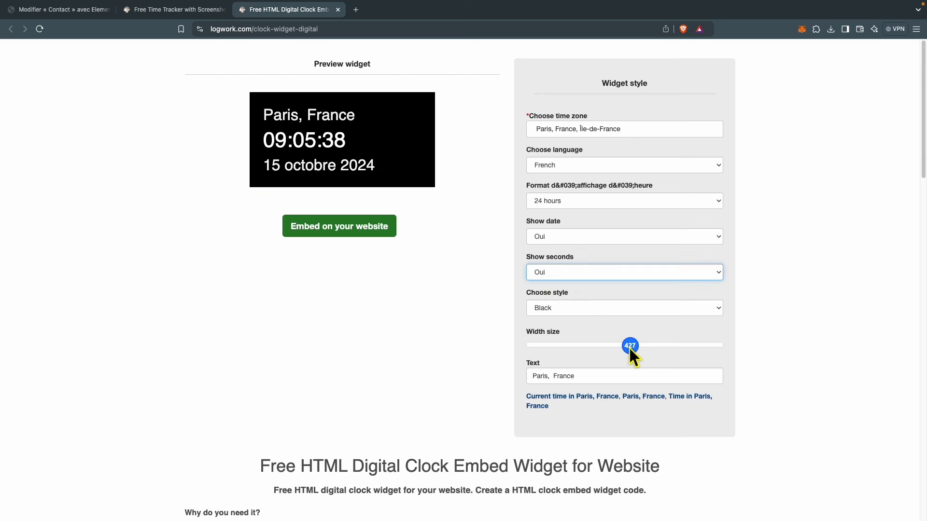
- Set the digital clock's width size to 301 and generate its website embed code
drag(629, 348, 616, 347)
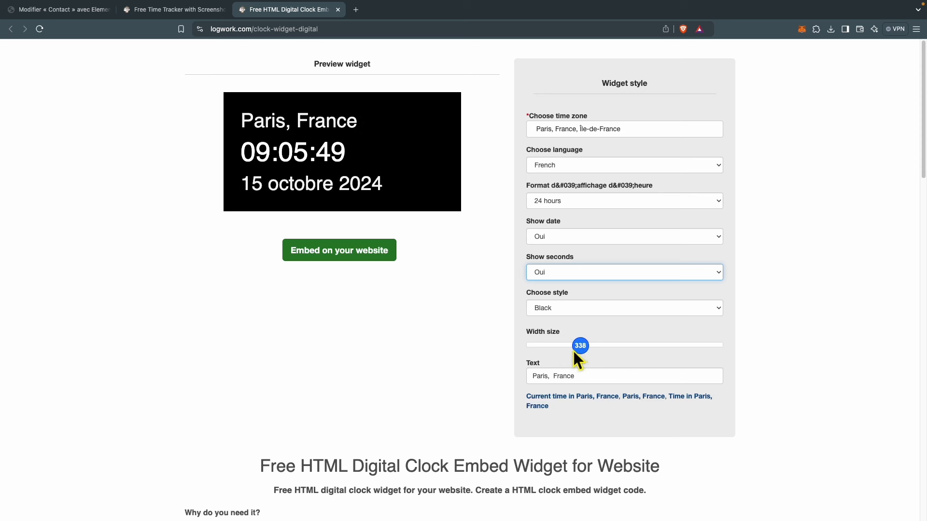
drag(573, 350, 572, 349)
drag(555, 354, 556, 353)
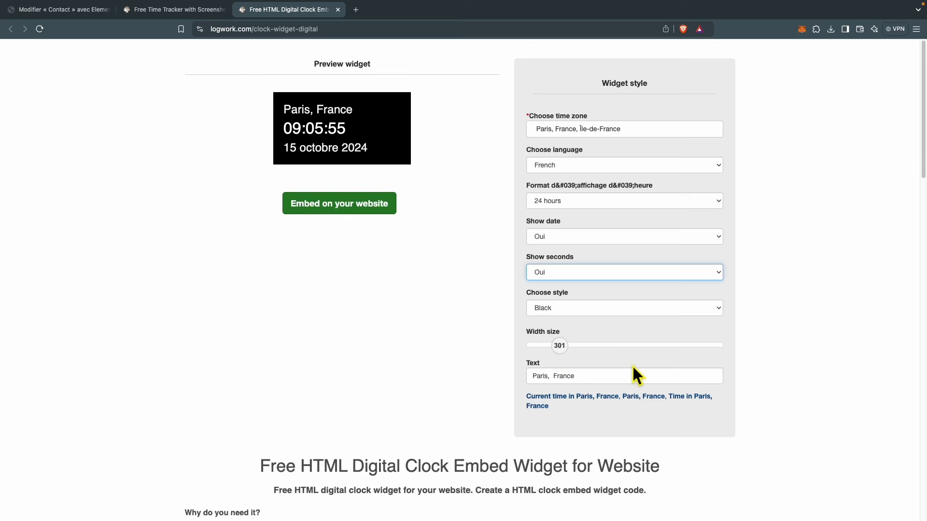
click(343, 211)
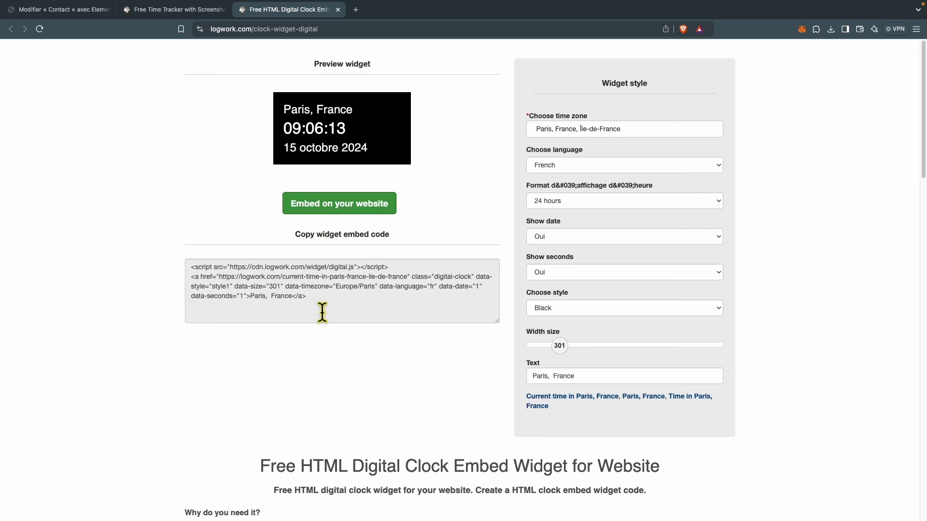
- Open LogWork's Currency Converter widget generator and review it alongside the Digital Clock generator
click(167, 10)
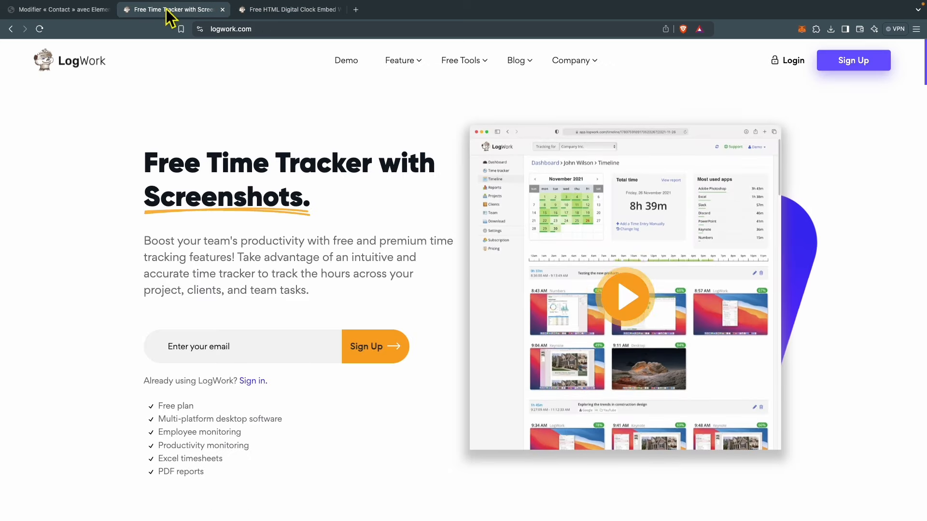
mouse_move(447, 66)
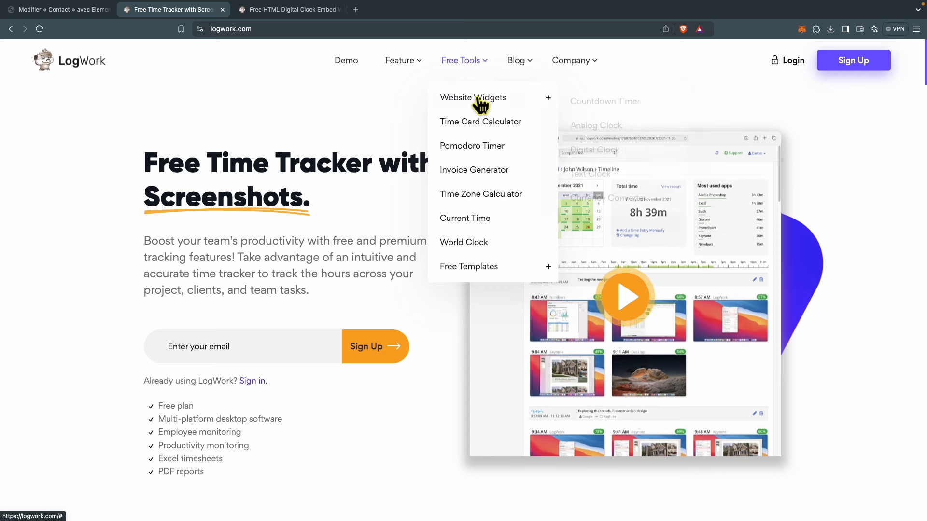
click(478, 99)
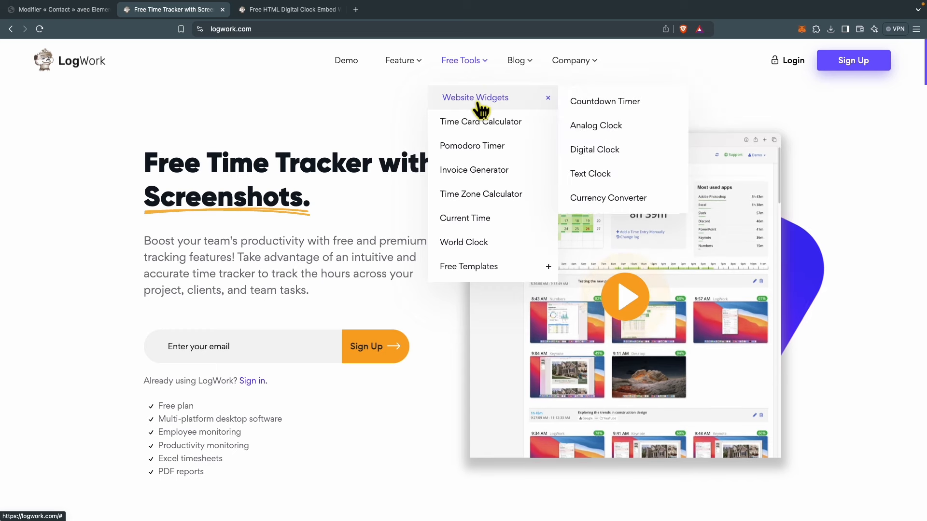
click(612, 203)
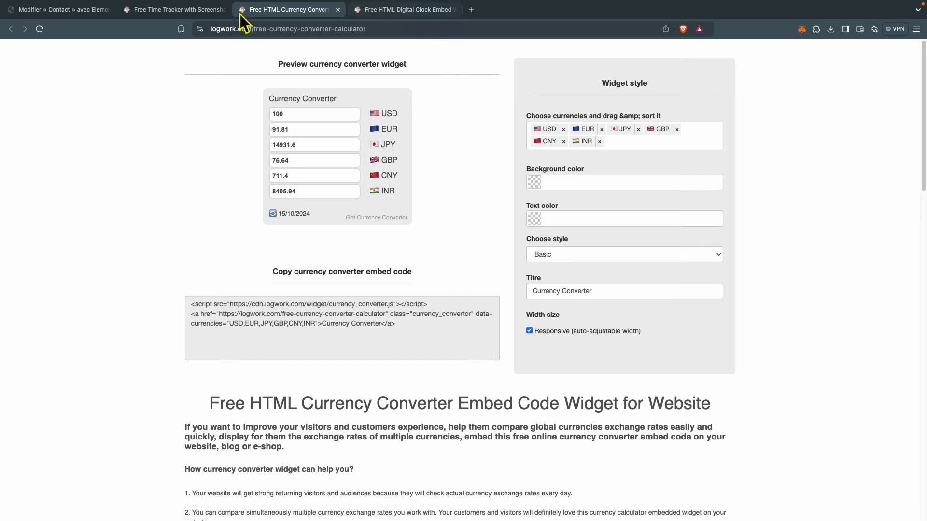
click(186, 9)
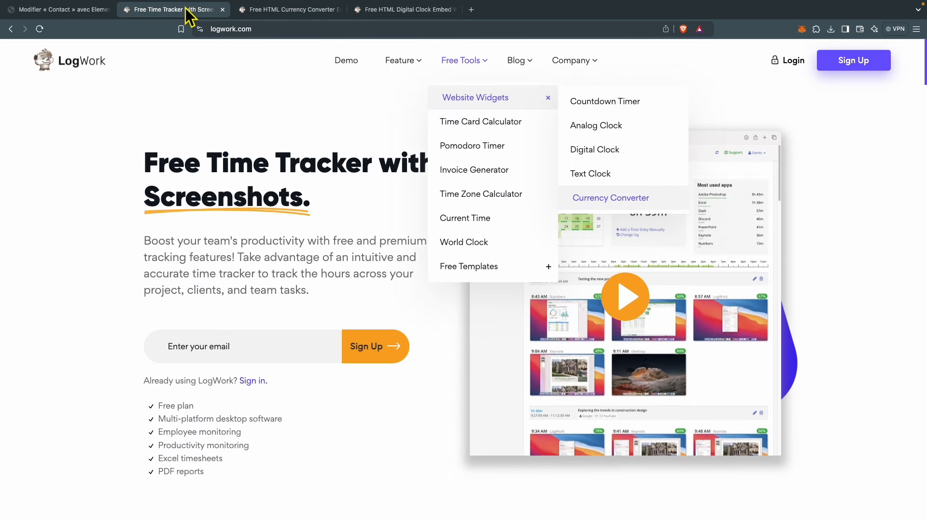
click(293, 14)
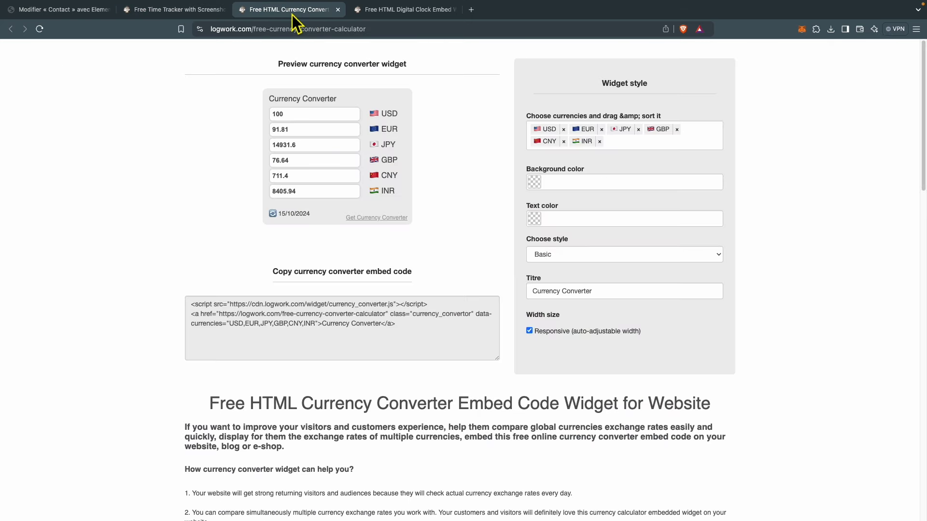
click(407, 11)
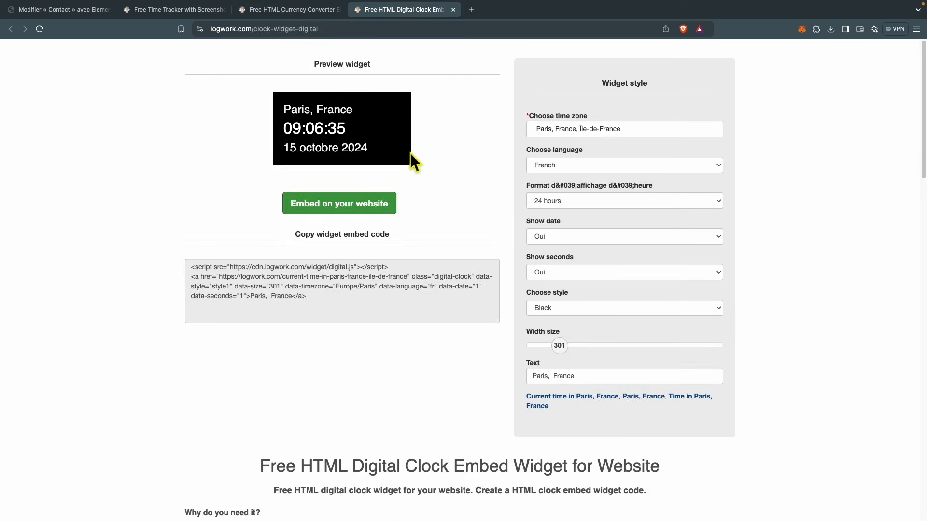
- Open LogWork's Analog Clock widget generator and apply the Black White style to the clock
click(154, 10)
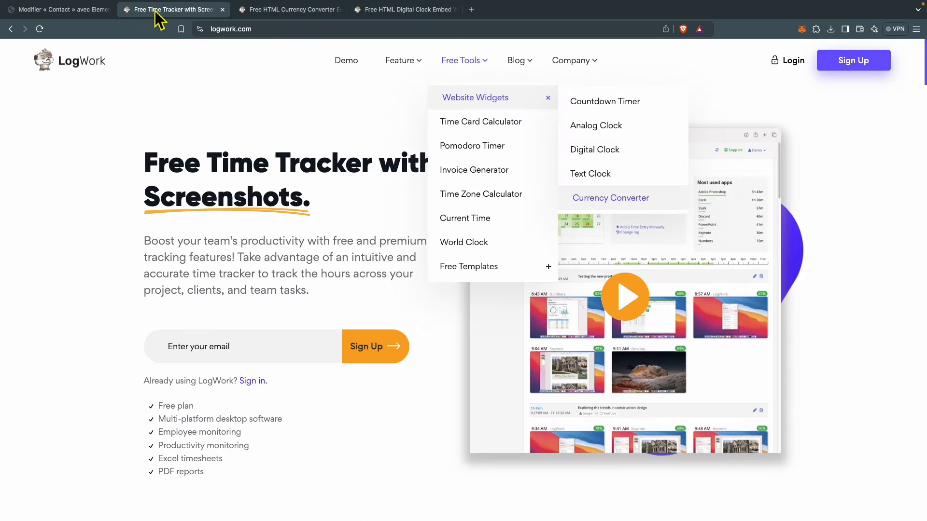
click(597, 136)
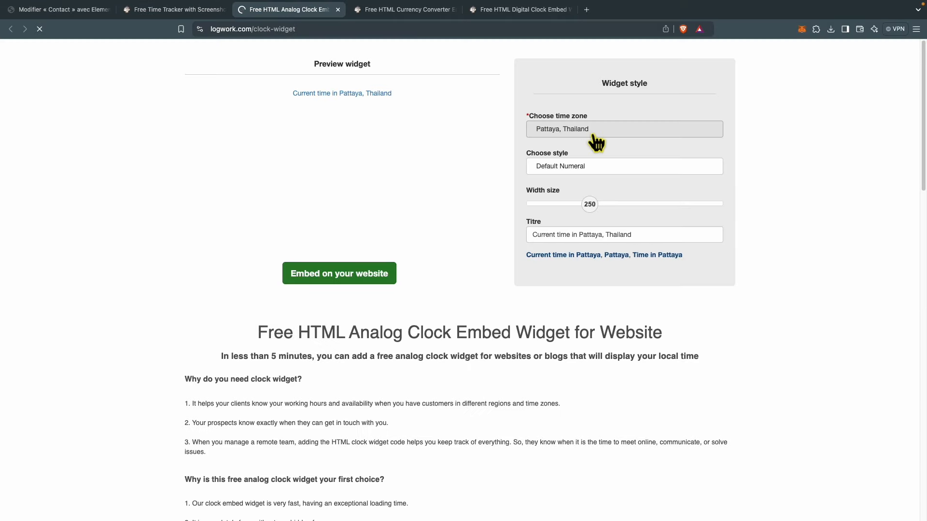
click(610, 171)
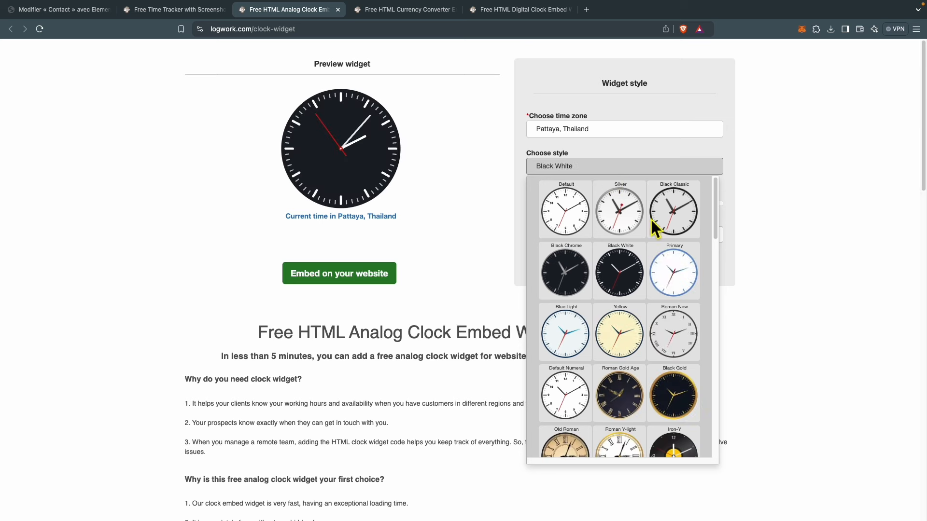
- Browse the full list of analog clock styles and apply the Default style
scroll(665, 276, down, 4)
scroll(668, 285, down, 3)
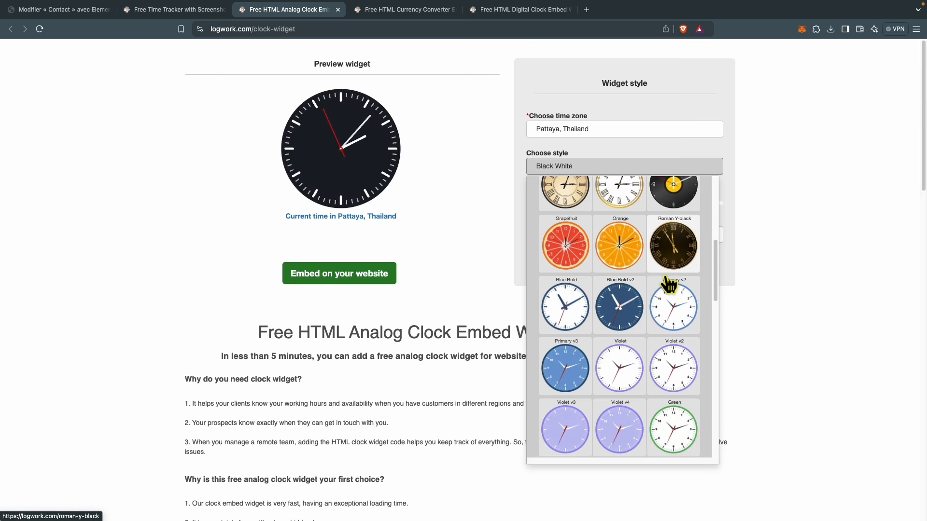
scroll(669, 284, down, 5)
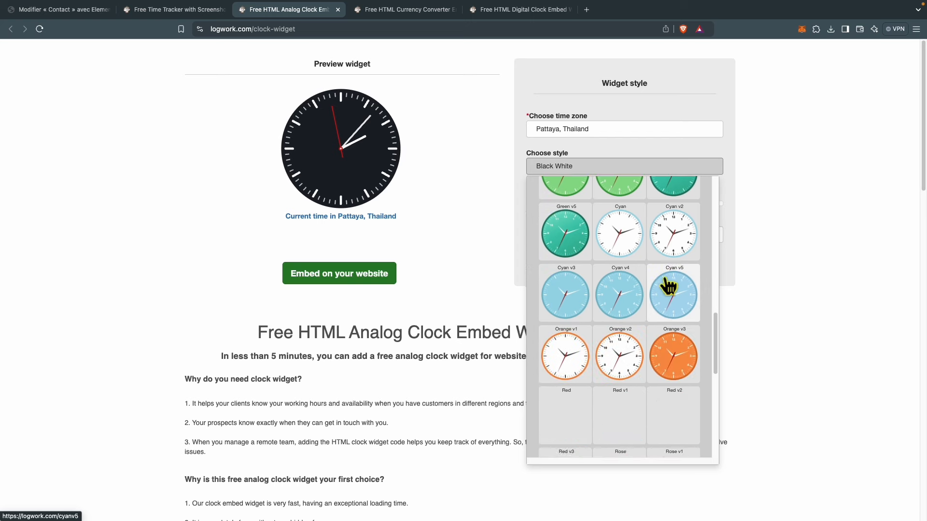
scroll(669, 286, down, 2)
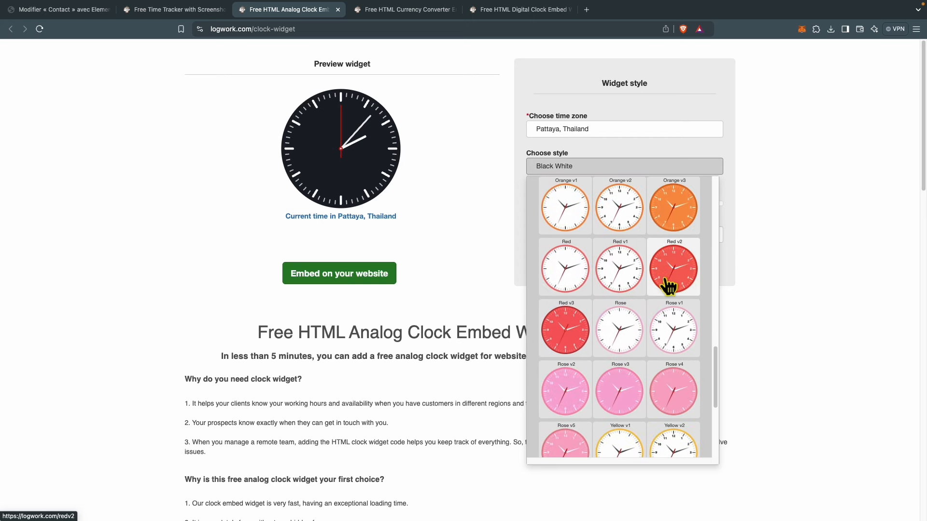
scroll(669, 286, down, 7)
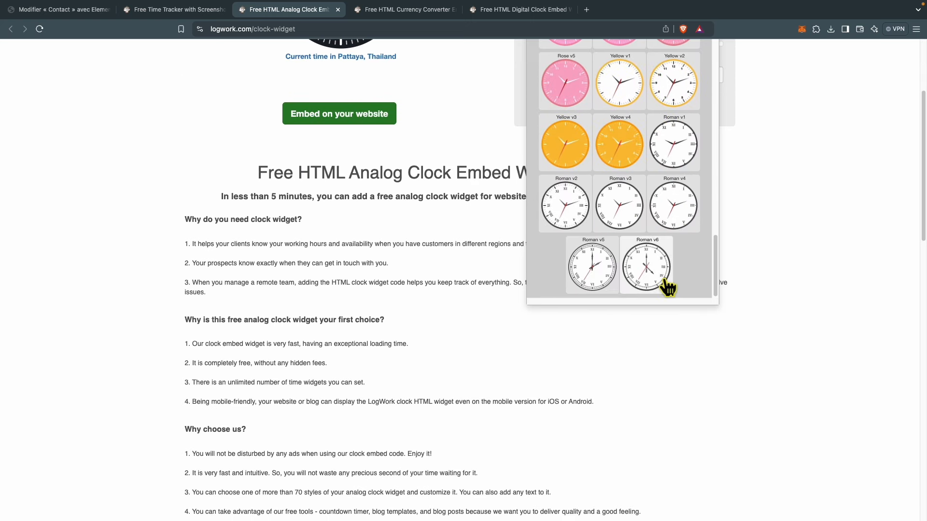
click(575, 154)
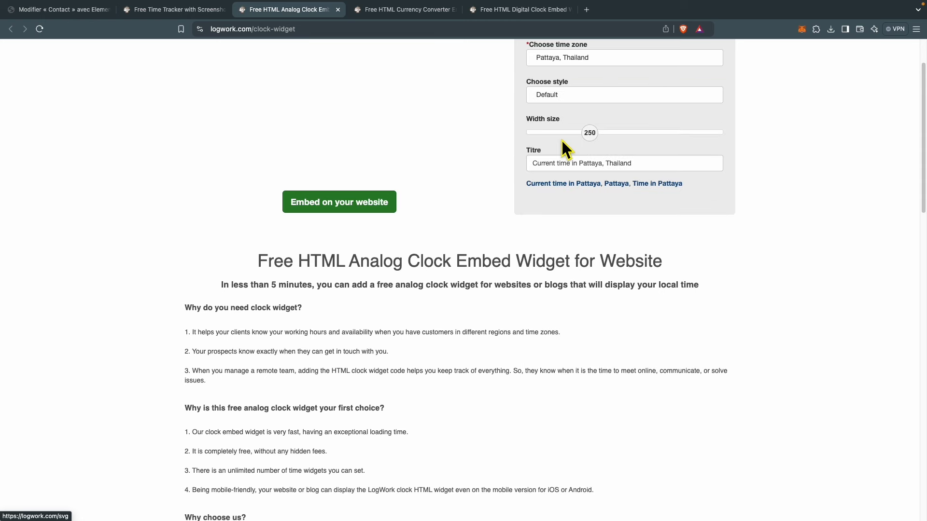
- Set the analog clock's time zone to Paris, France, Île-de-France
scroll(611, 145, up, 2)
click(612, 143)
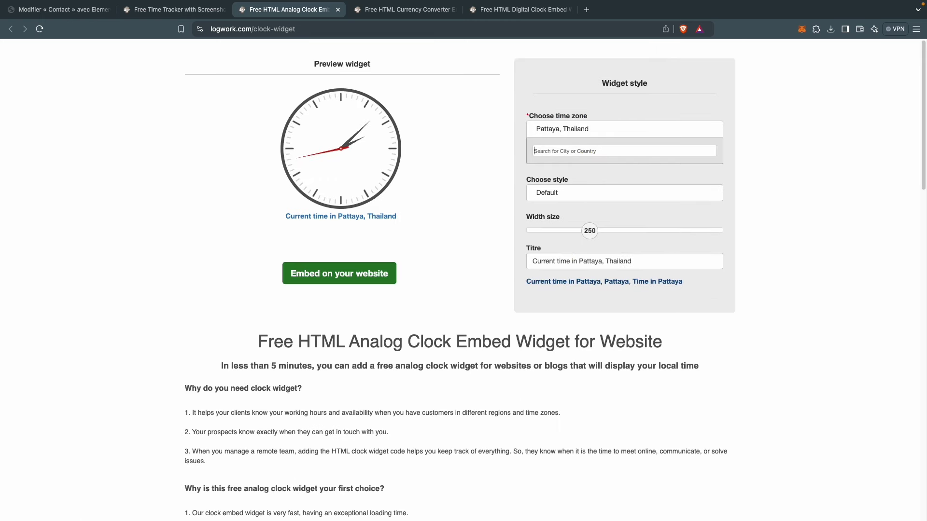
text(paris)
click(586, 162)
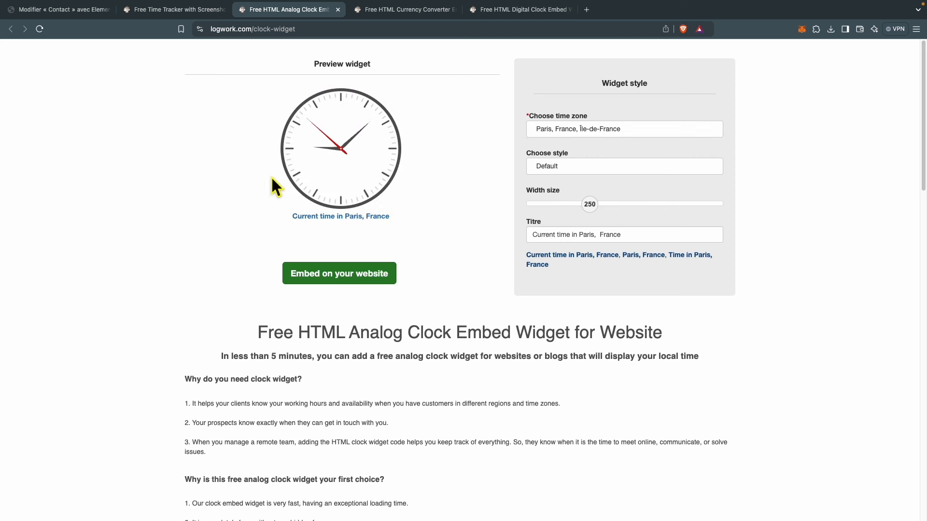
- Change the analog clock's title to "France" and generate its website embed code
drag(623, 239, 529, 247)
key(BackSpace)
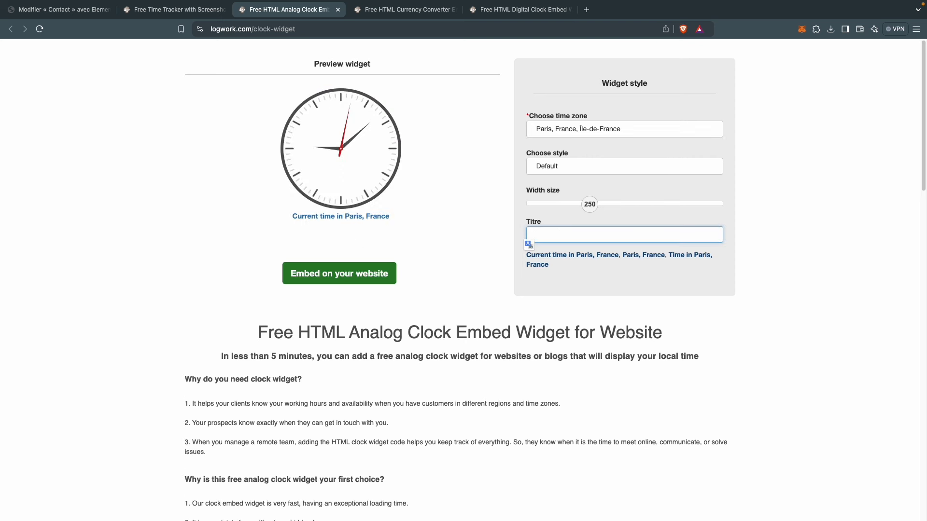
click(564, 283)
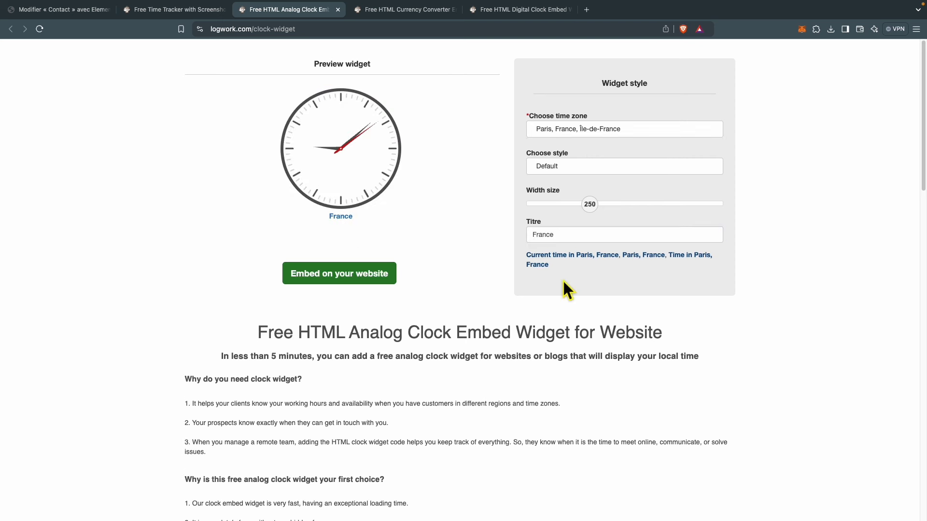
click(383, 278)
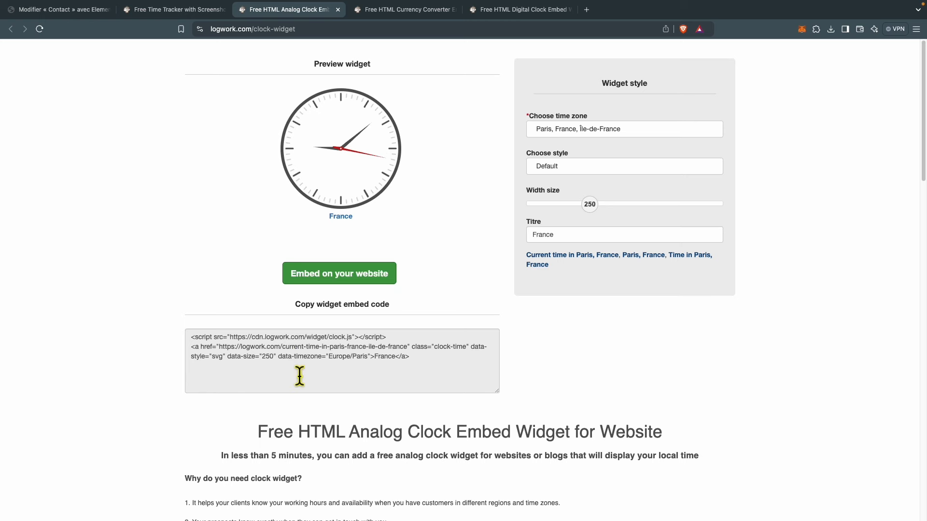
- Return to the Currency Converter generator, remove JPY, CNY and INR from its currencies, and add THB
click(418, 10)
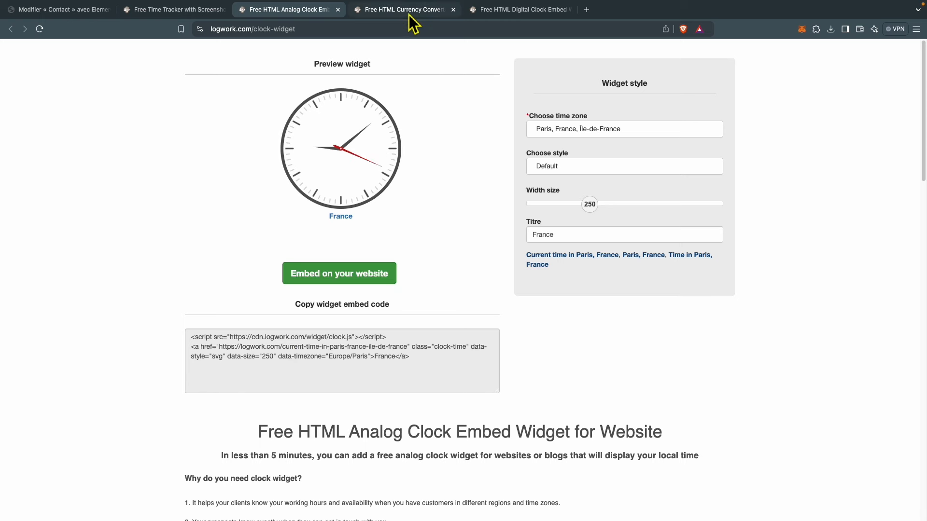
click(524, 10)
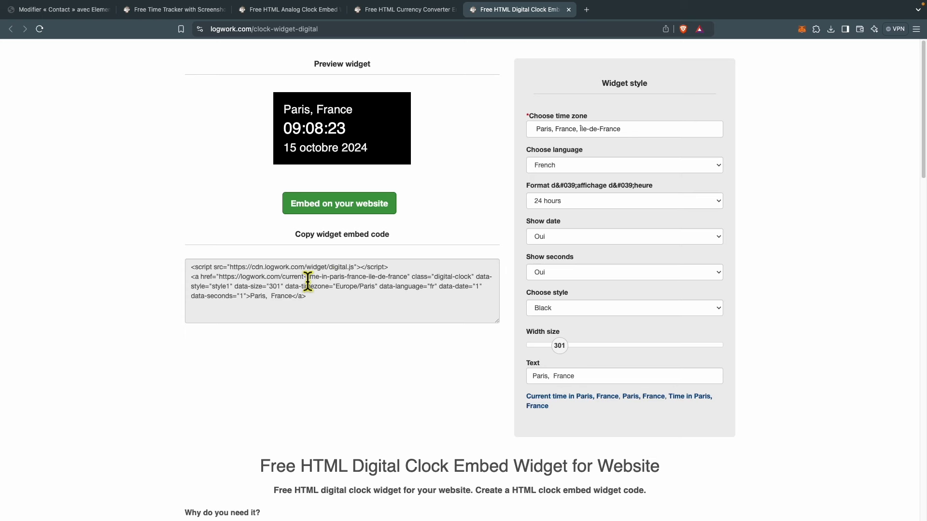
click(399, 10)
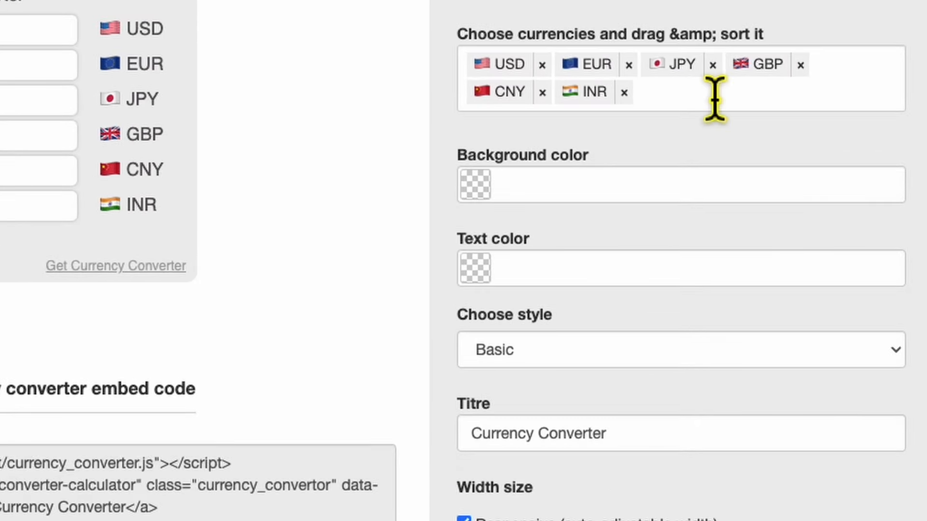
click(713, 66)
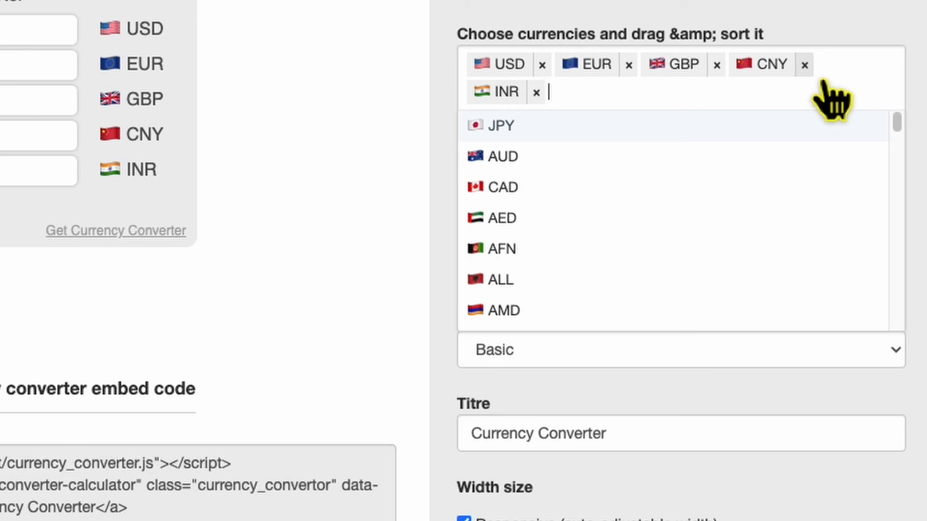
click(804, 65)
click(799, 65)
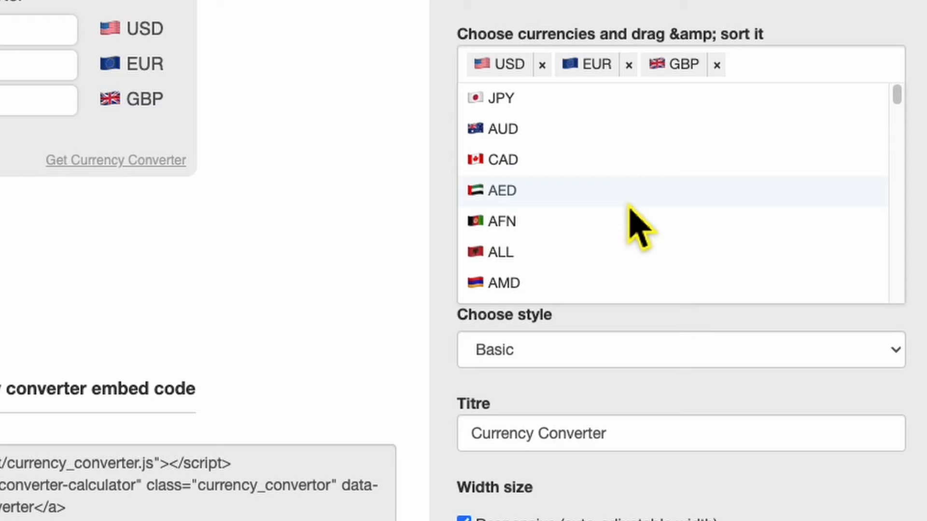
scroll(630, 207, down, 20)
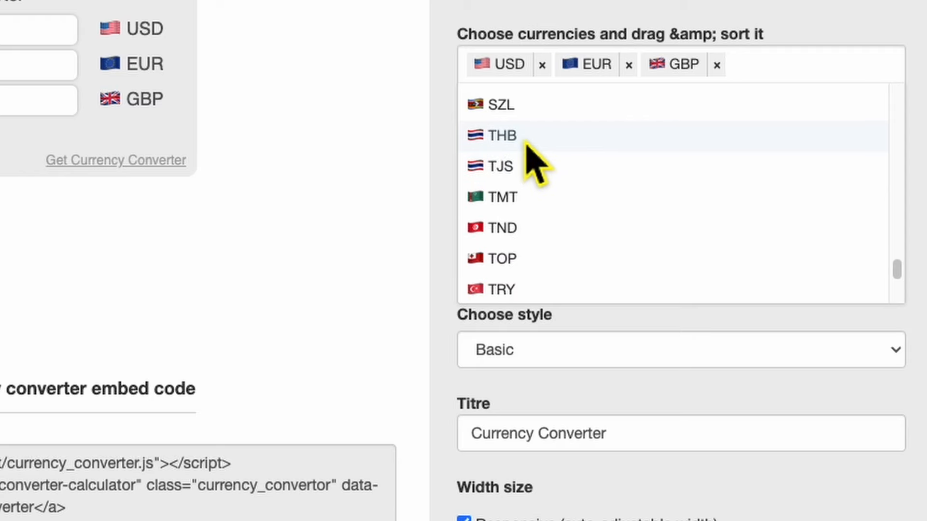
click(526, 141)
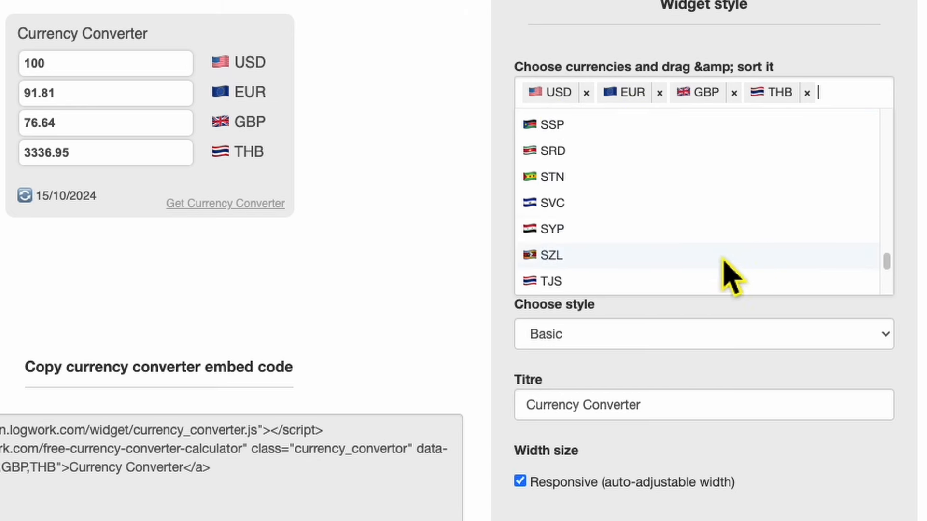
- Try the Modern style on the currency converter and switch it back to Basic
click(619, 338)
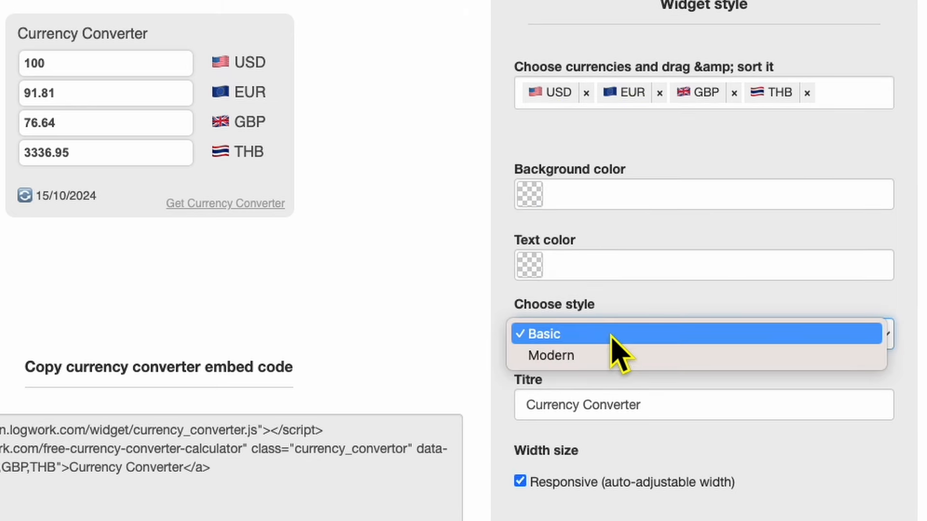
click(608, 361)
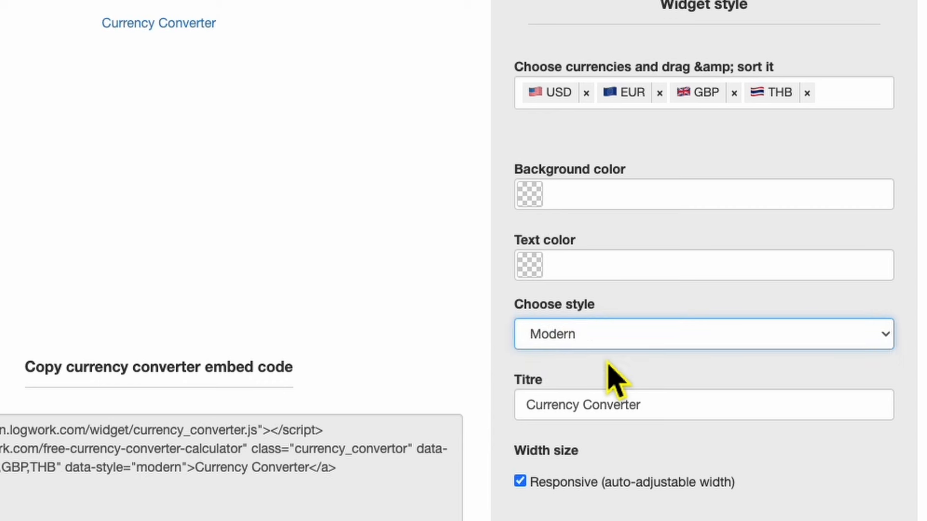
click(599, 340)
click(594, 324)
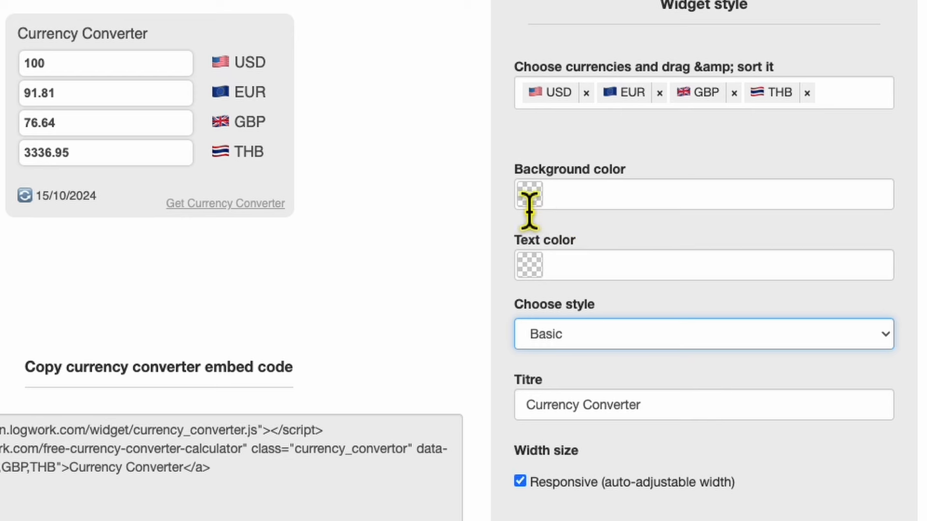
- Set the currency converter's background color to #f0f0f0 and its text color to #614f4f
click(542, 204)
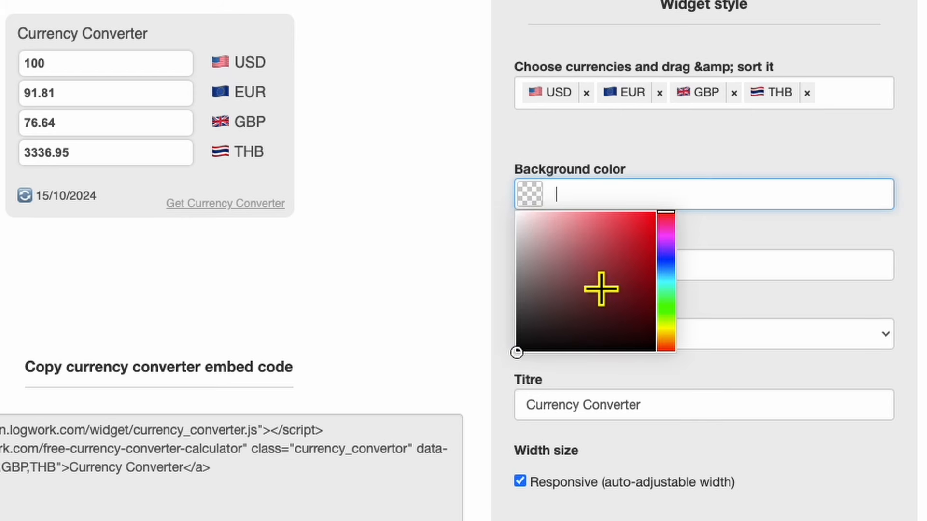
click(547, 242)
mouse_move(548, 242)
mouse_down()
mouse_move(538, 269)
mouse_move(530, 236)
mouse_up()
click(540, 270)
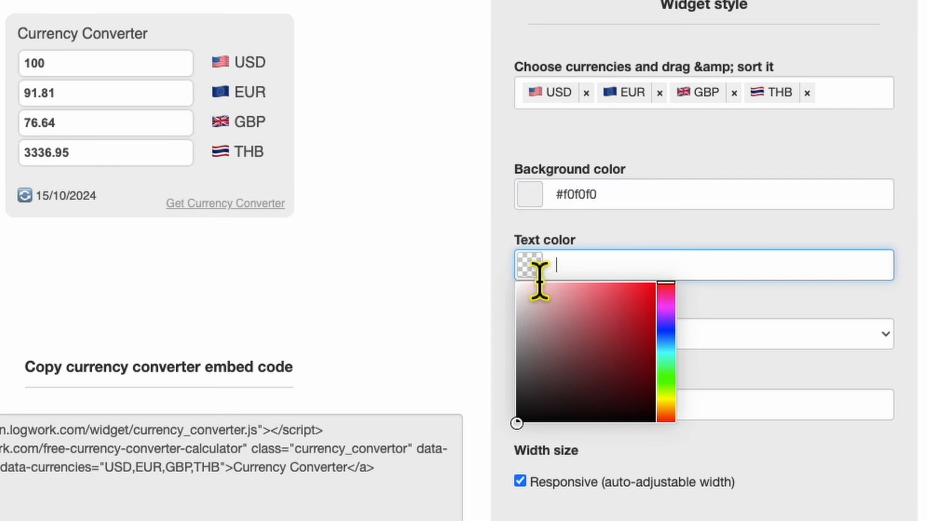
drag(552, 321, 558, 386)
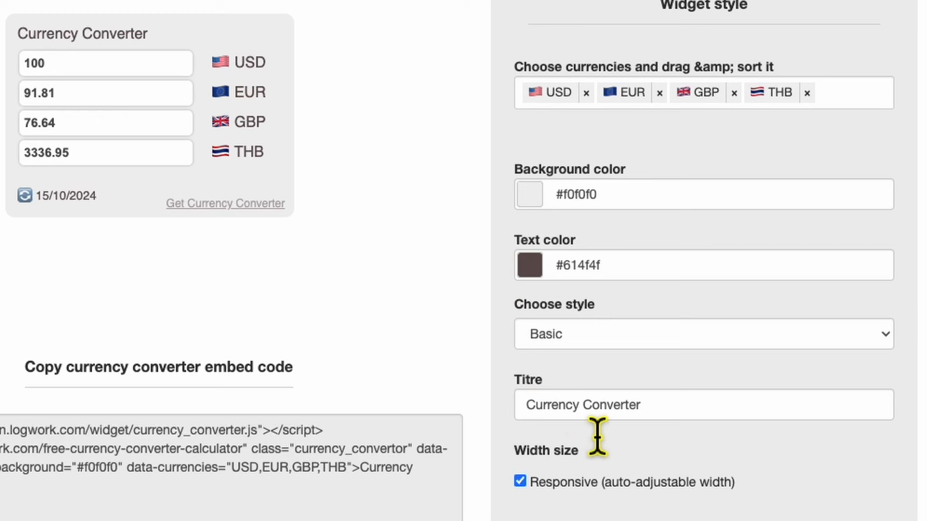
- Replace the currency converter's title with "Convertisseur de devises"
drag(653, 416, 502, 410)
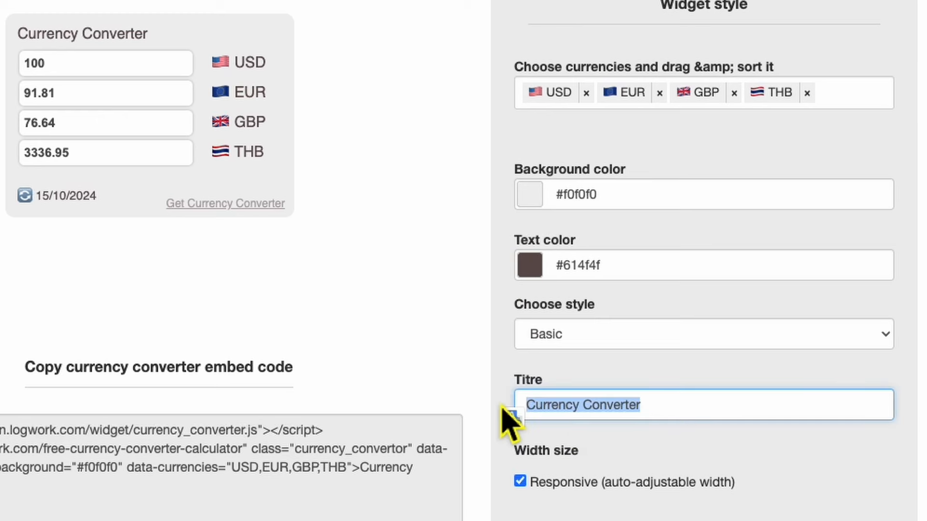
text(Convertisseur de )
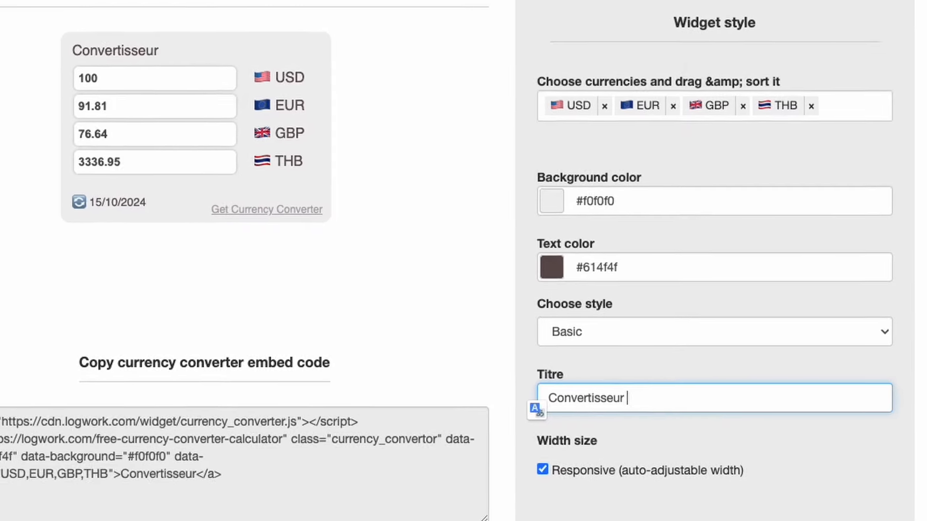
text(devises)
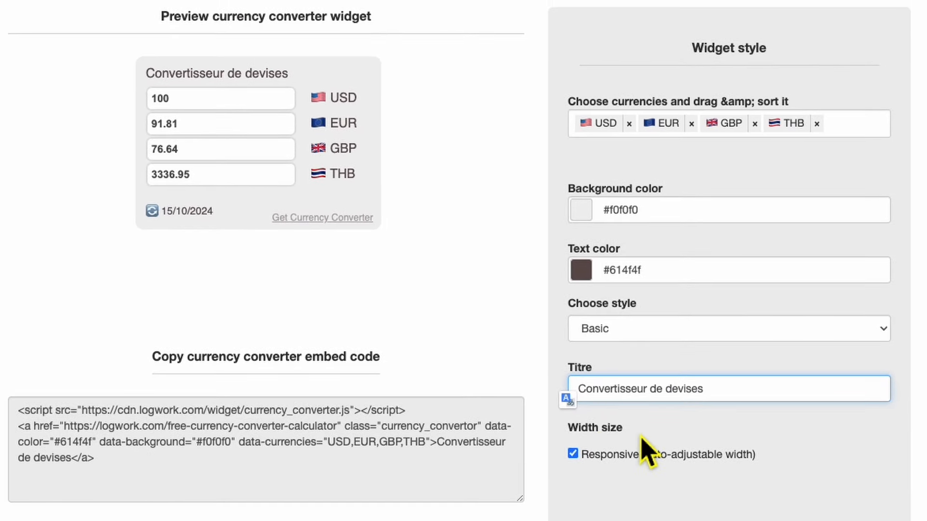
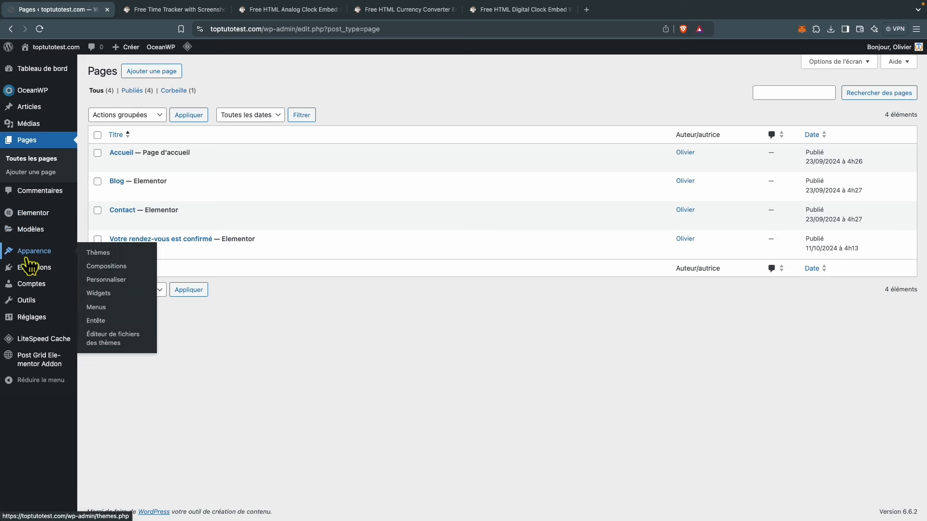
- Open the WordPress widget areas and add an HTML personnalisé block to Colonne latérale par défaut
click(114, 299)
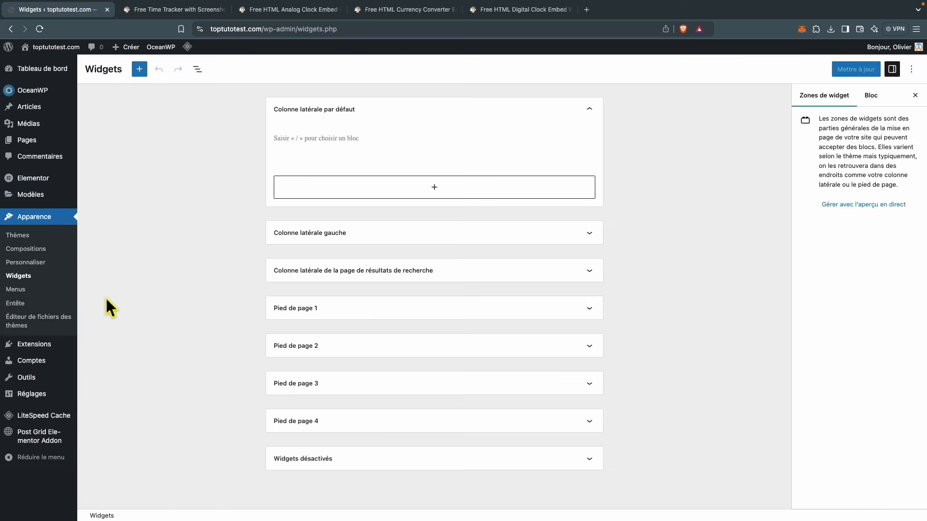
click(598, 115)
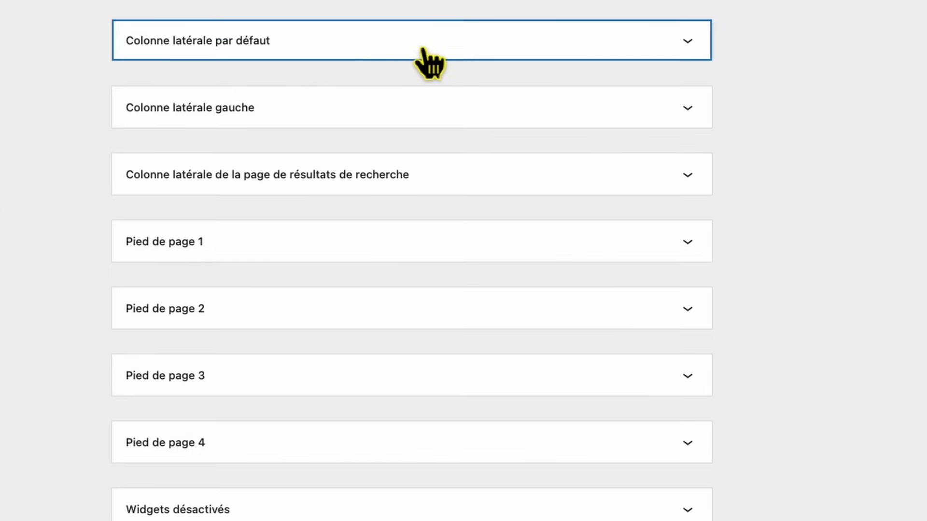
click(700, 57)
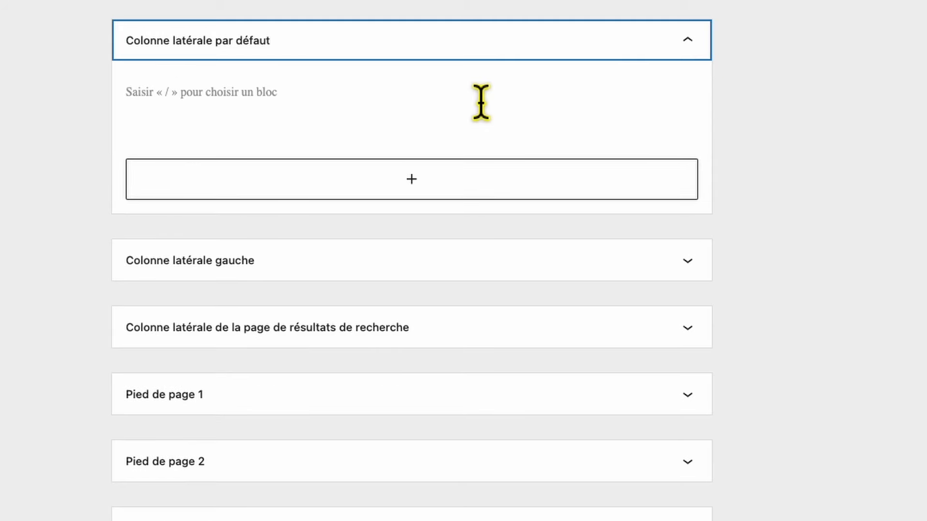
click(429, 195)
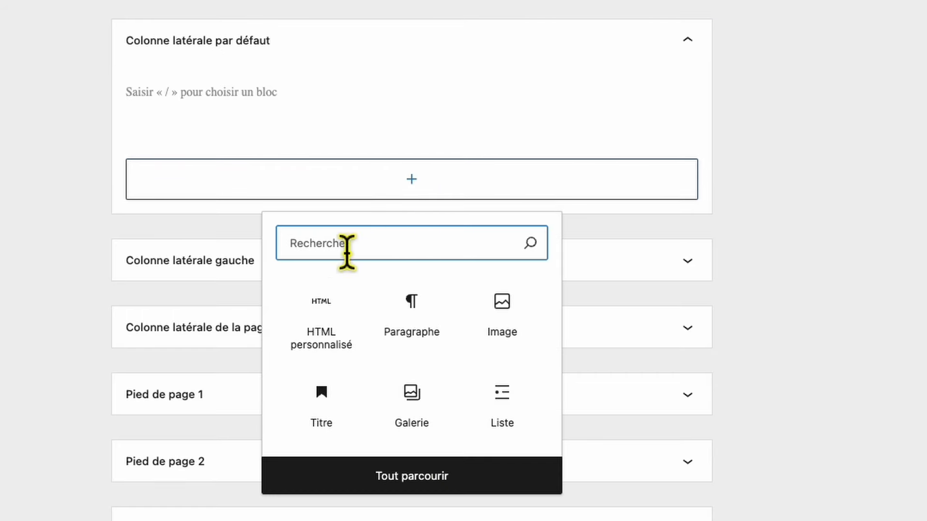
click(344, 349)
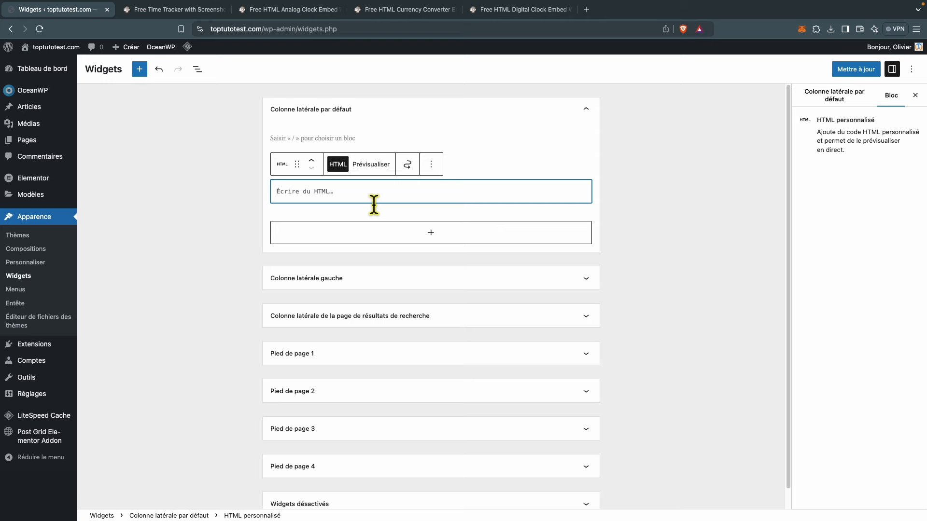
- Switch to LogWork's Digital Clock generator and copy the full widget embed code
click(512, 10)
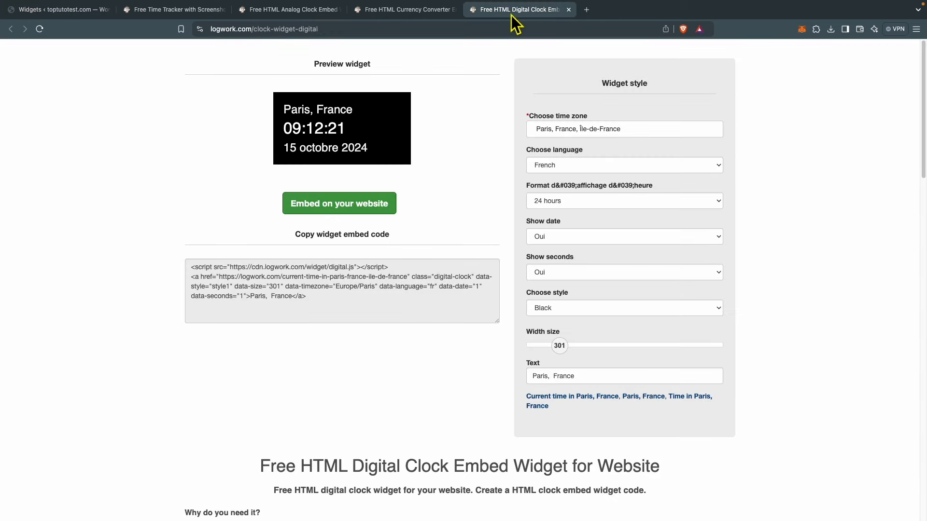
drag(311, 312, 187, 268)
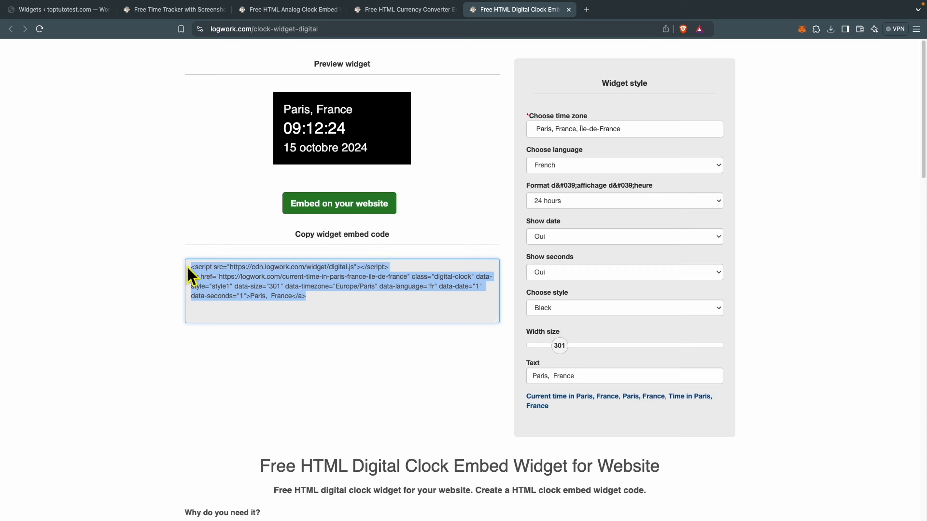
right_click(264, 295)
click(285, 308)
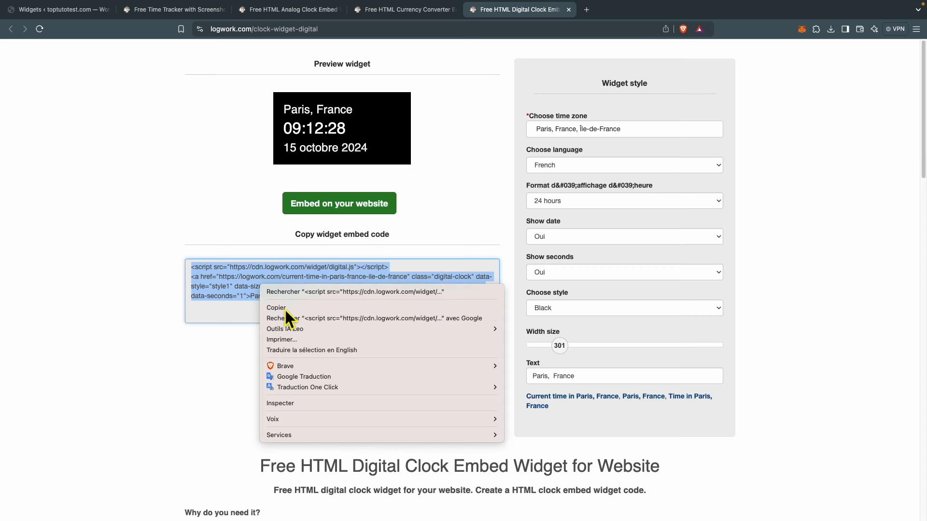
- Paste the digital clock embed code into the HTML block in Colonne latérale par défaut, and add a second HTML personnalisé block
click(75, 11)
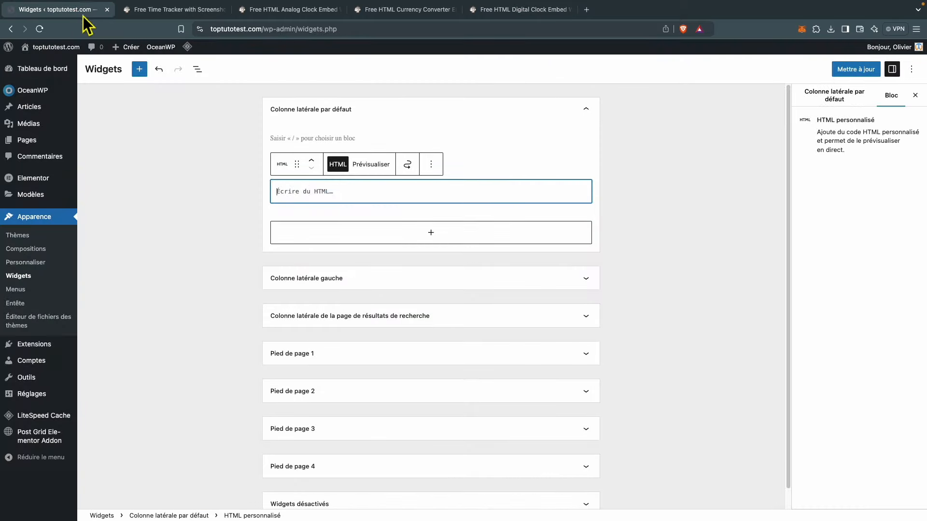
right_click(307, 196)
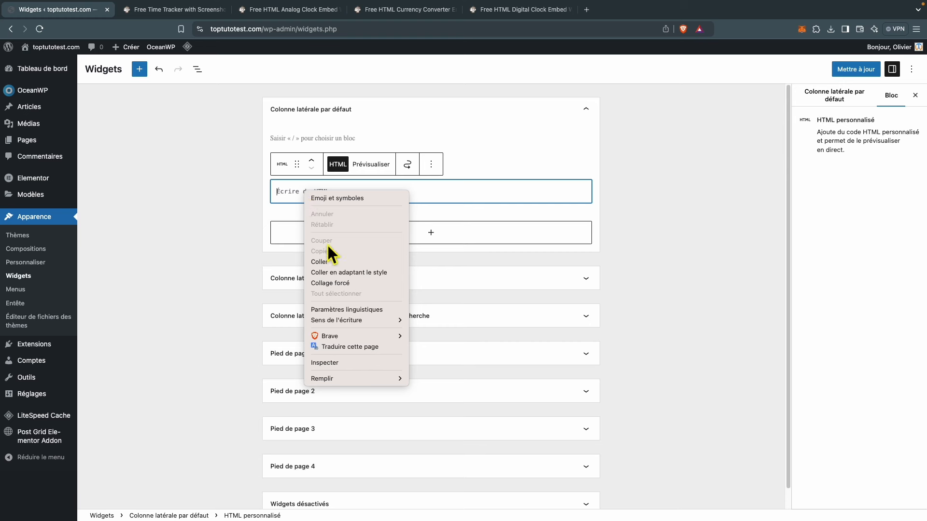
click(320, 262)
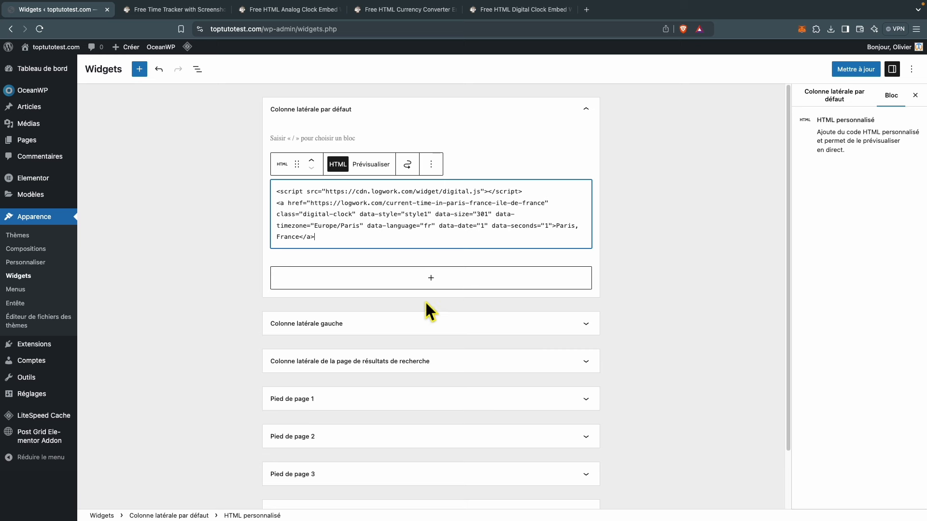
click(431, 279)
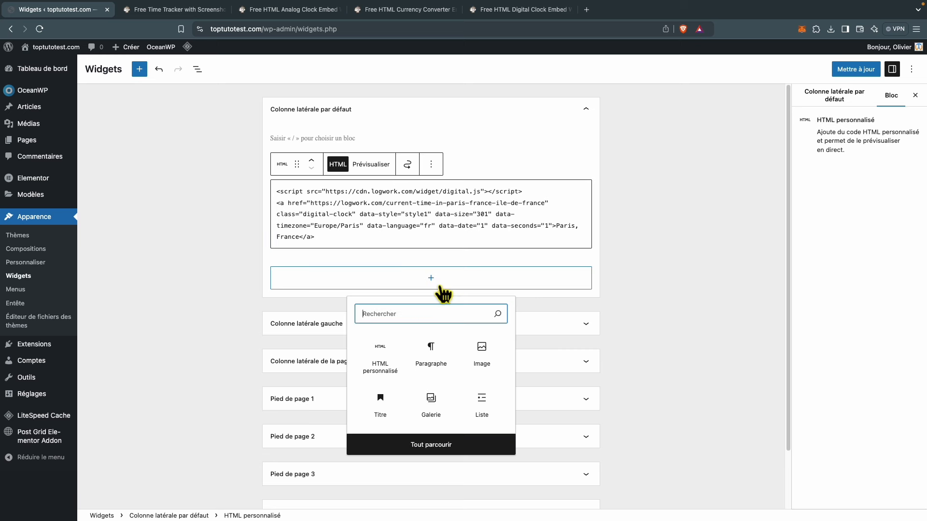
click(381, 357)
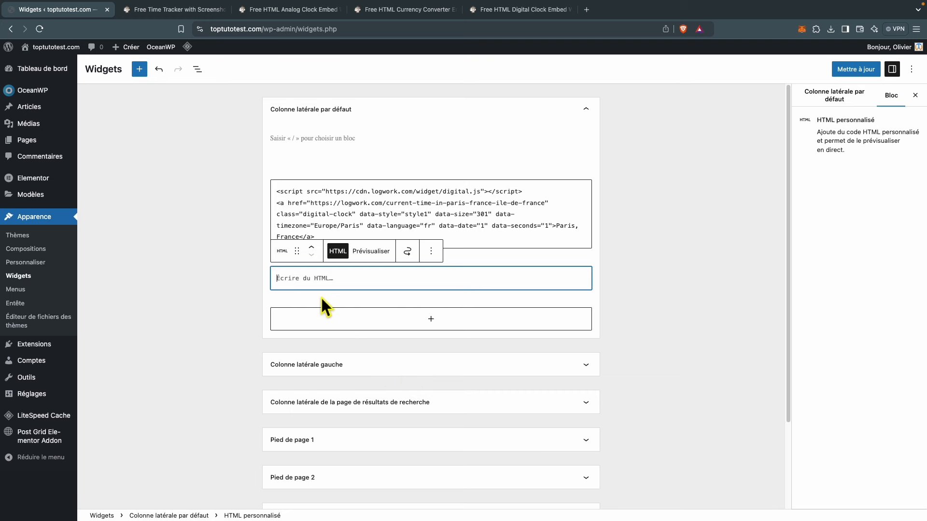
- Switch to LogWork's Currency Converter generator and copy the full "Convertisseur de devises" embed code
click(416, 14)
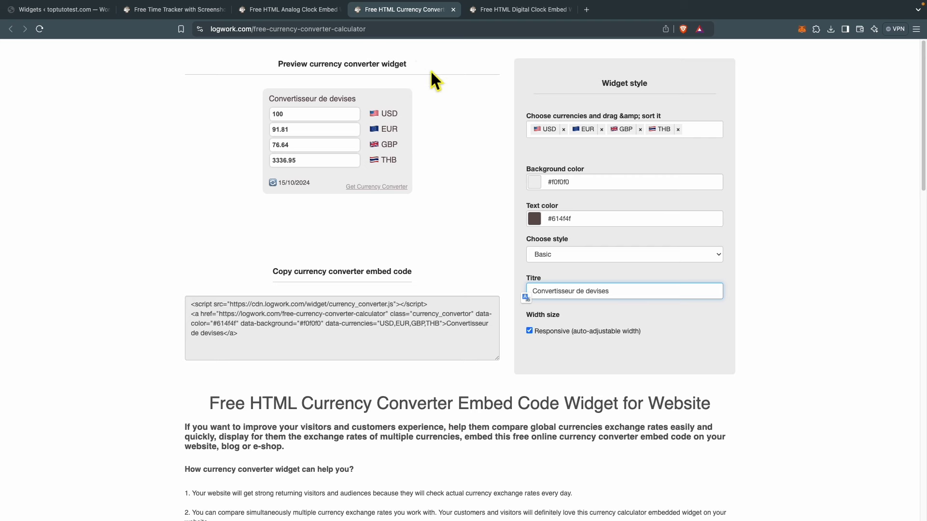
drag(261, 352, 195, 311)
right_click(234, 326)
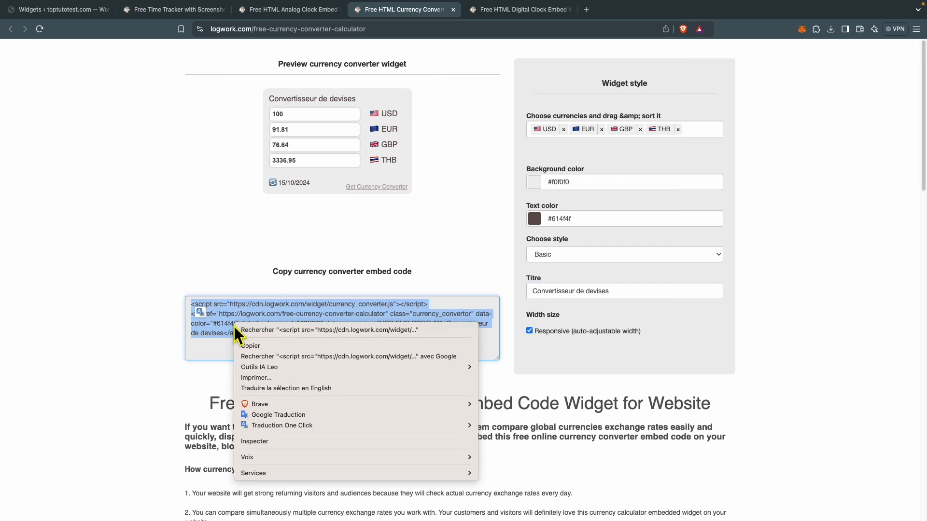
click(254, 346)
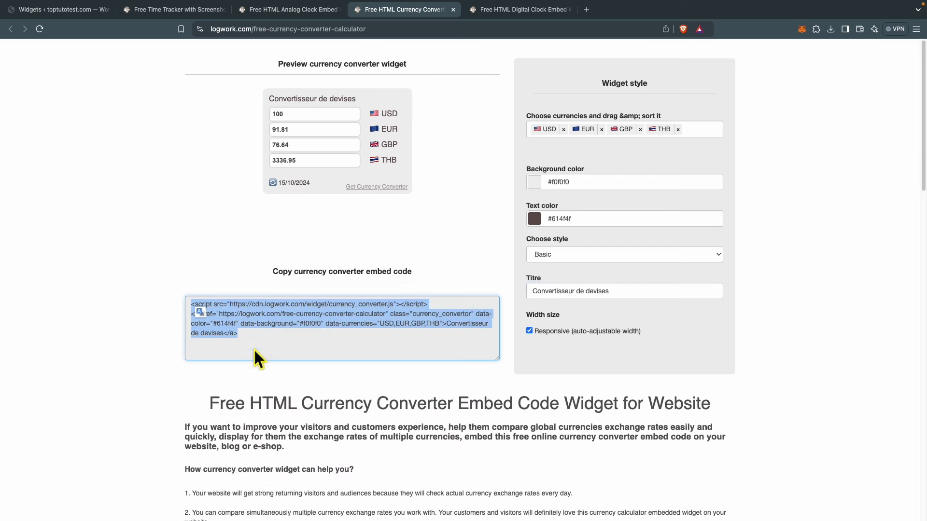
- Paste the currency converter code into the second WordPress HTML block, and add a third HTML personnalisé block below it
click(72, 10)
click(343, 285)
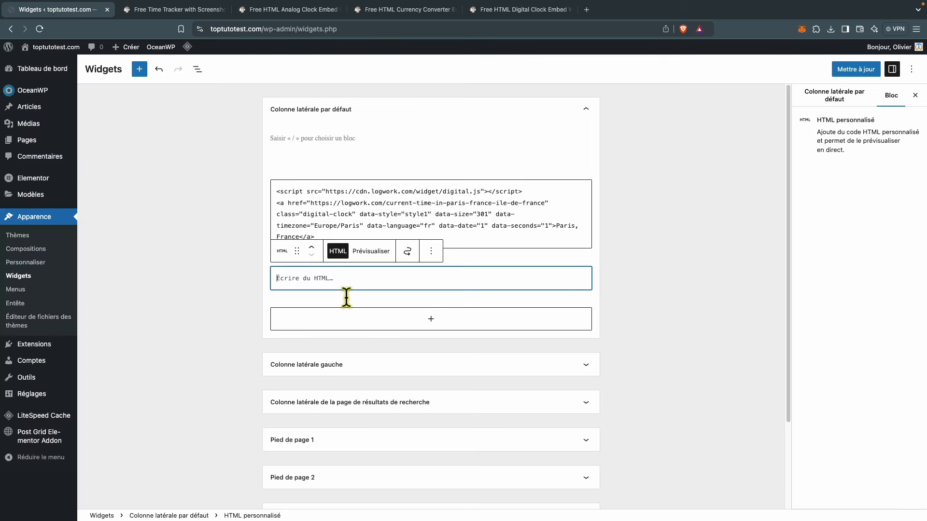
right_click(335, 282)
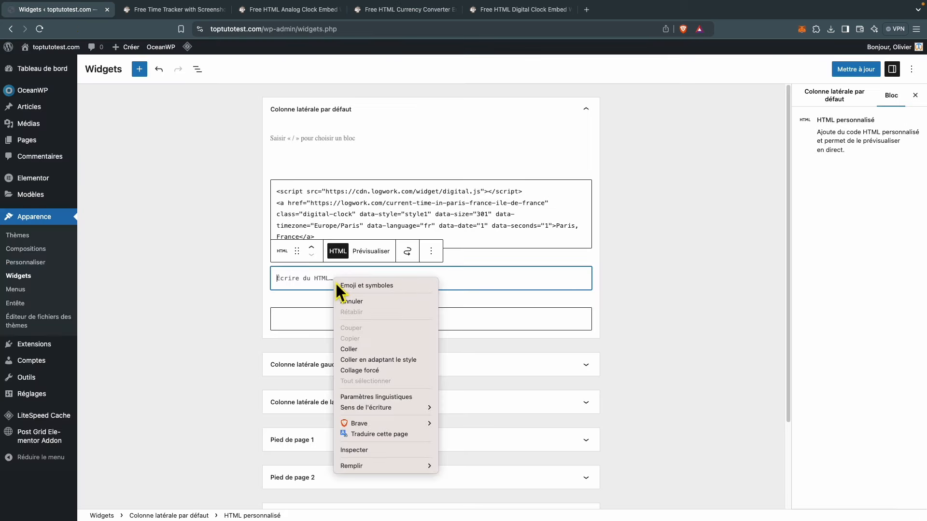
click(355, 350)
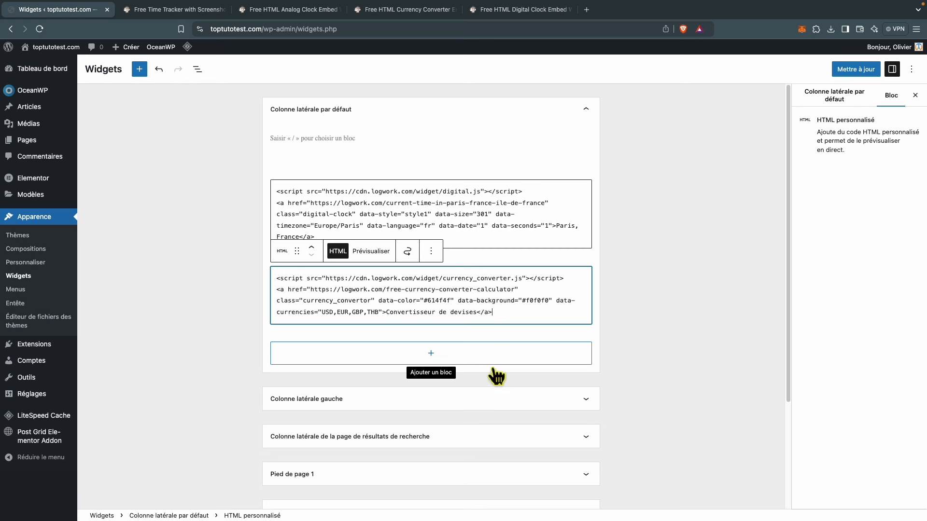
click(442, 366)
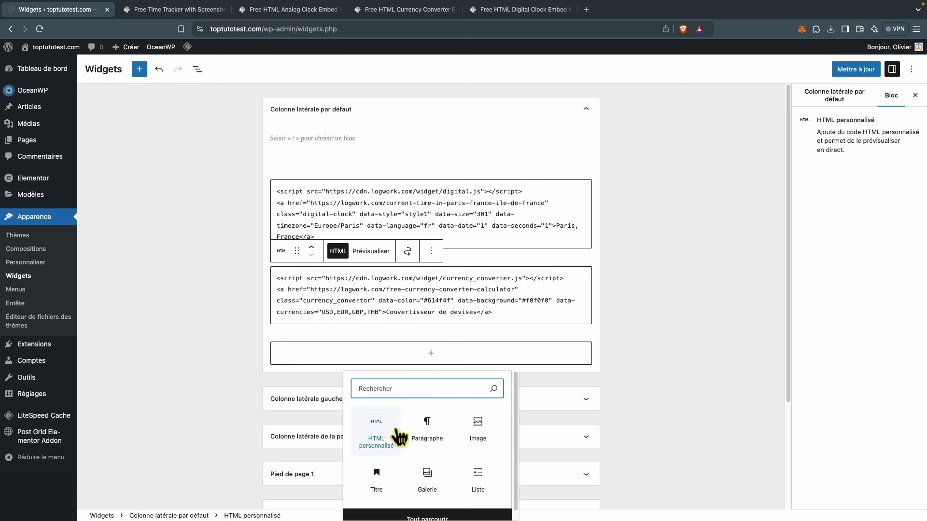
click(391, 453)
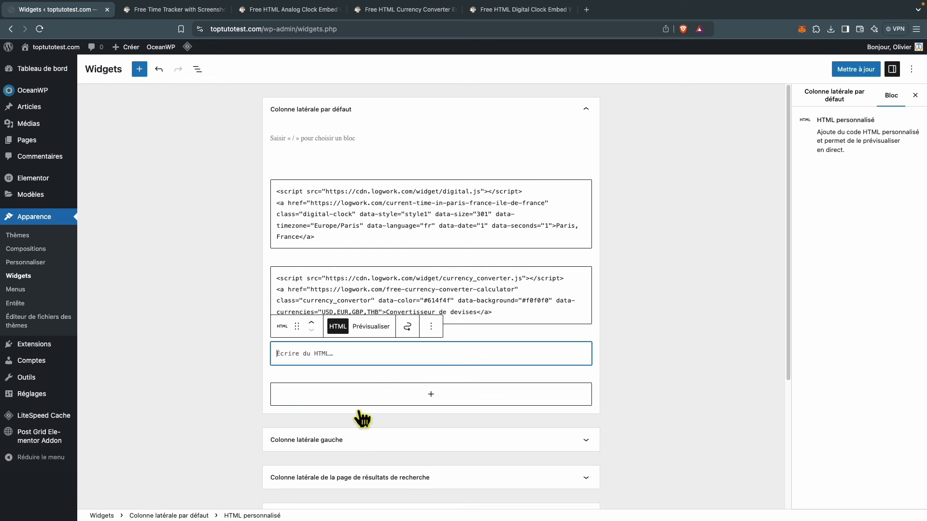
- Switch to LogWork's Analog Clock generator and copy the full embed code of the clock titled France
click(278, 10)
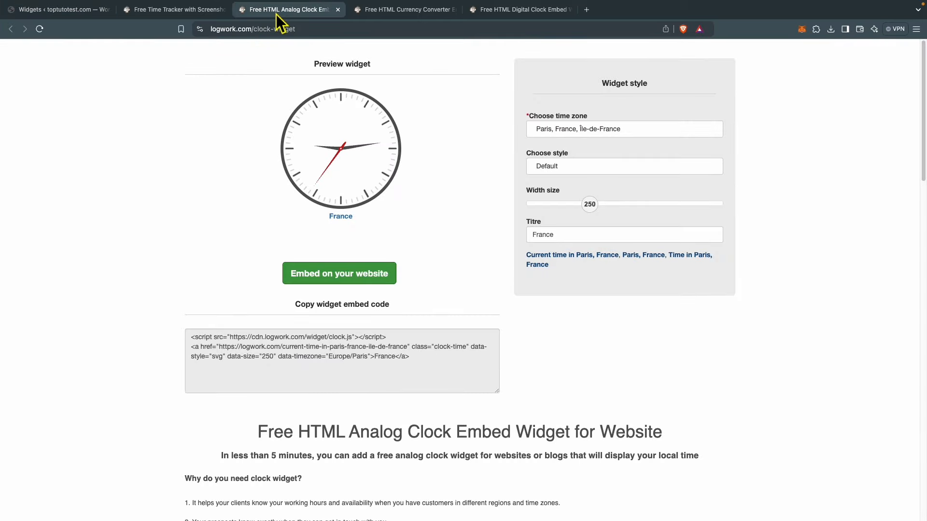
drag(428, 370, 191, 343)
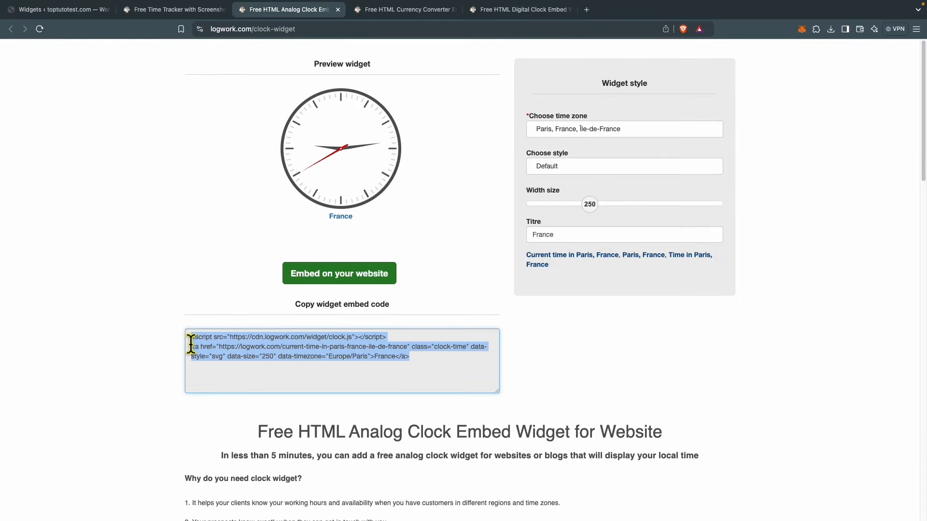
right_click(259, 356)
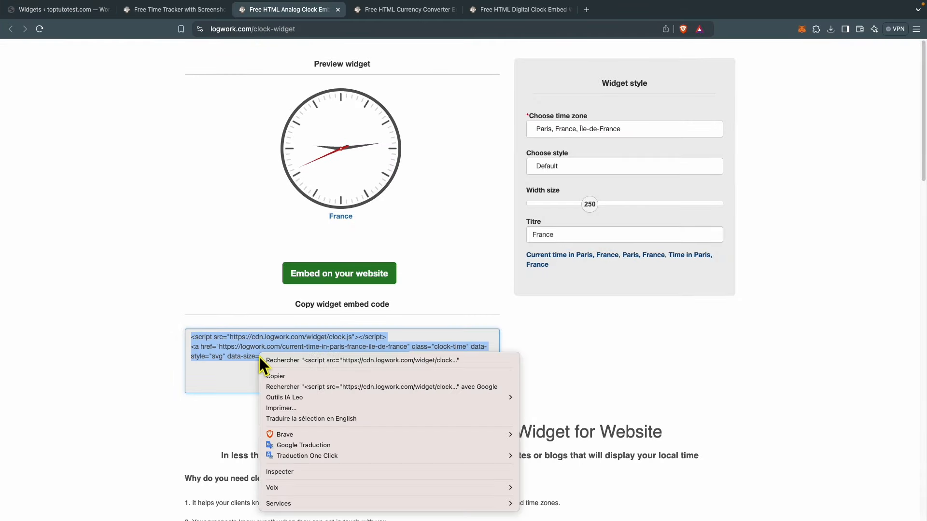
click(282, 380)
- Paste the analog clock code into the third WordPress HTML block and save the widget areas
click(62, 13)
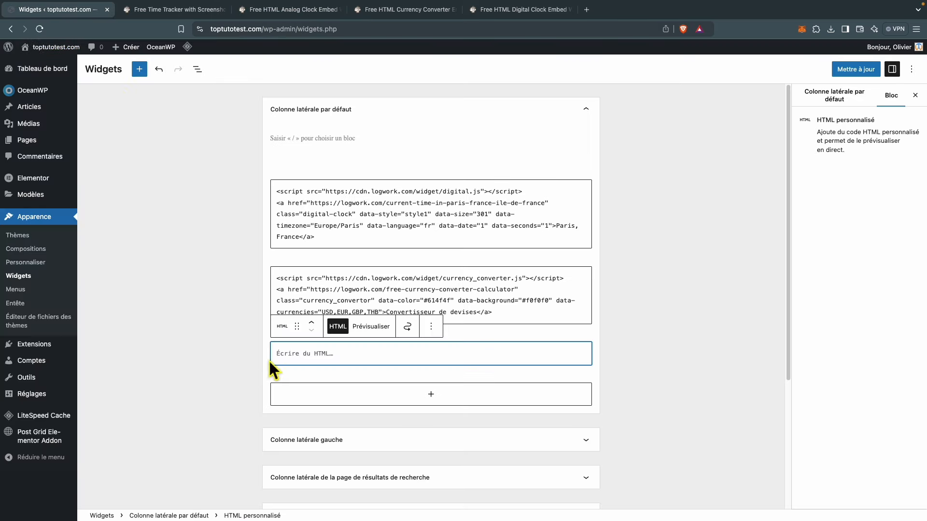
right_click(302, 357)
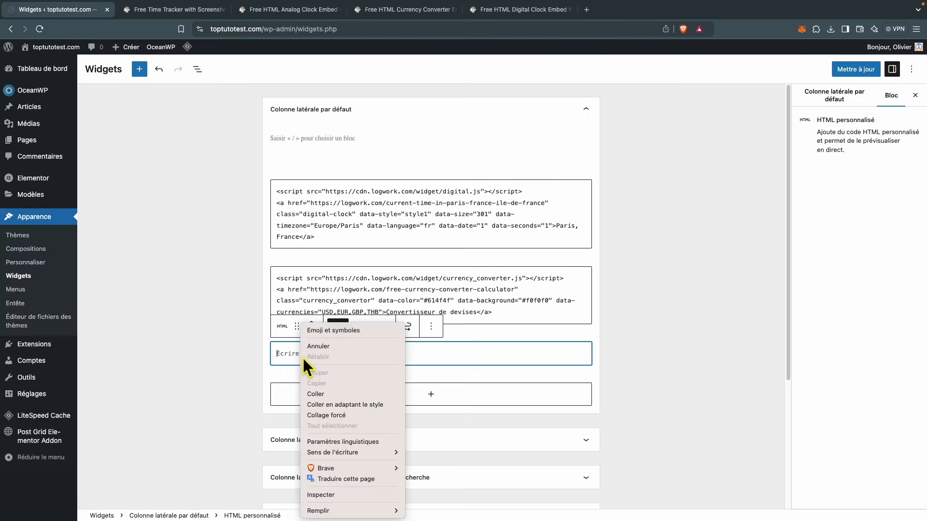
click(326, 395)
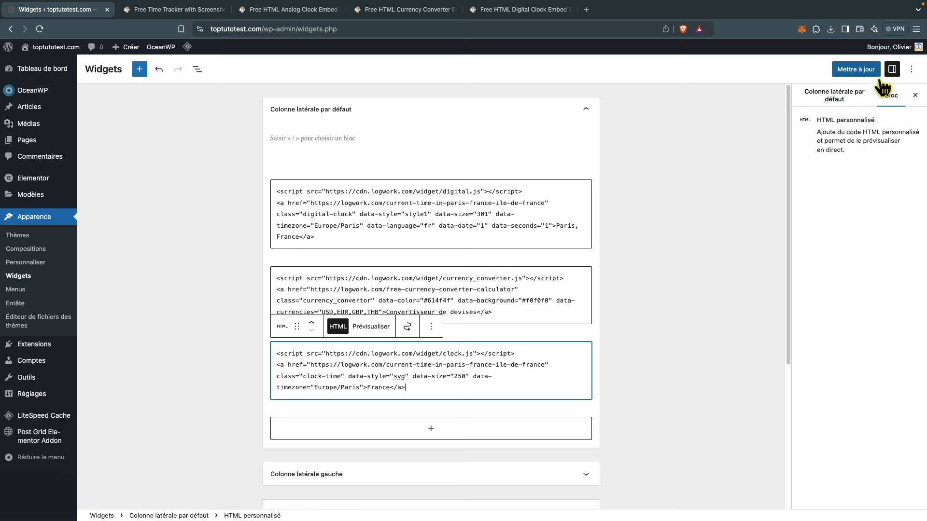
click(860, 71)
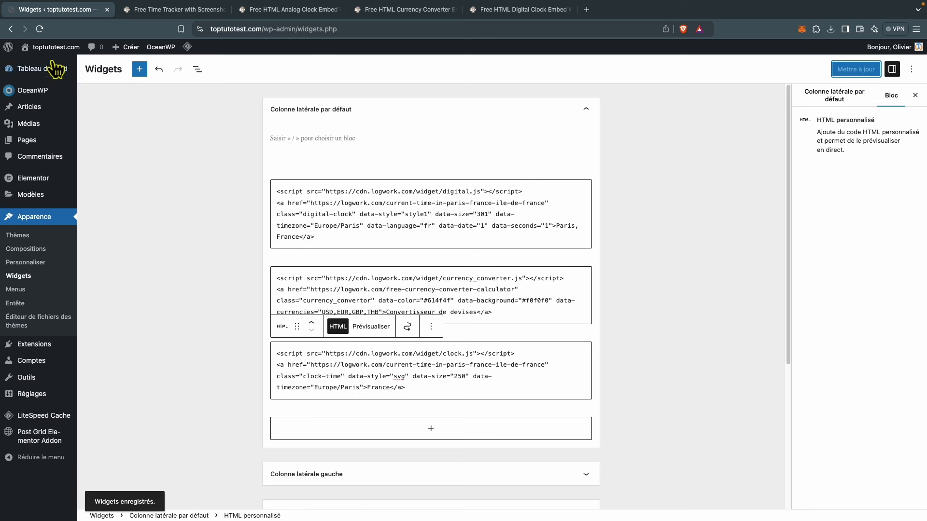
- Visit the live site and its Contact page to check the sidebar widgets, and test the currency converter with 1 EUR
mouse_move(57, 60)
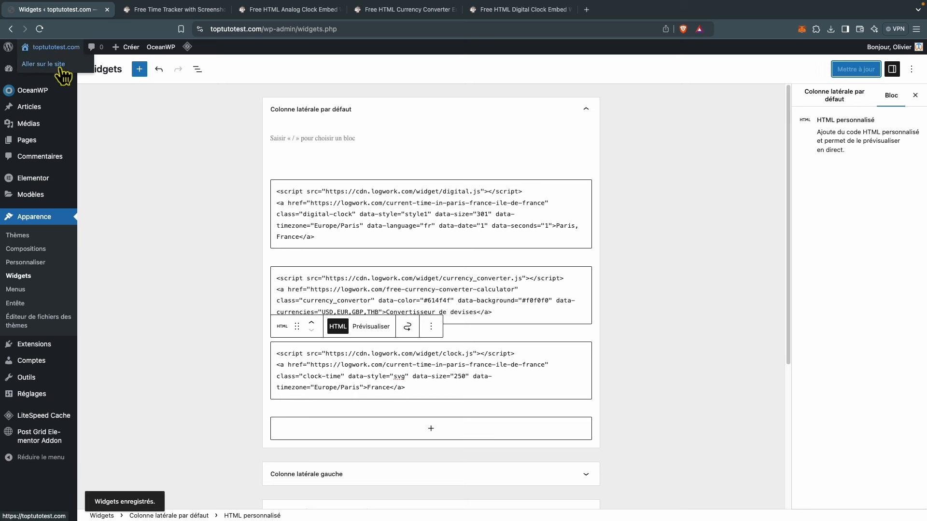
click(60, 71)
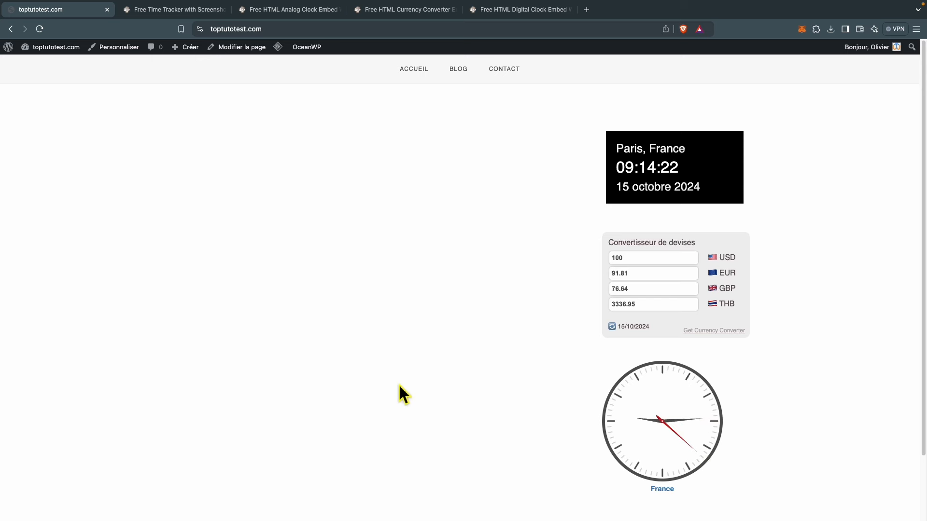
click(468, 80)
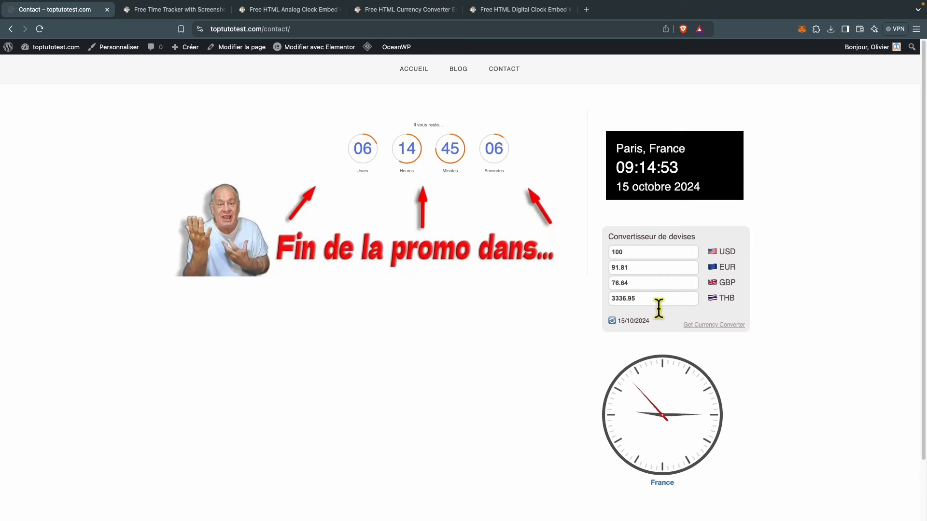
click(611, 268)
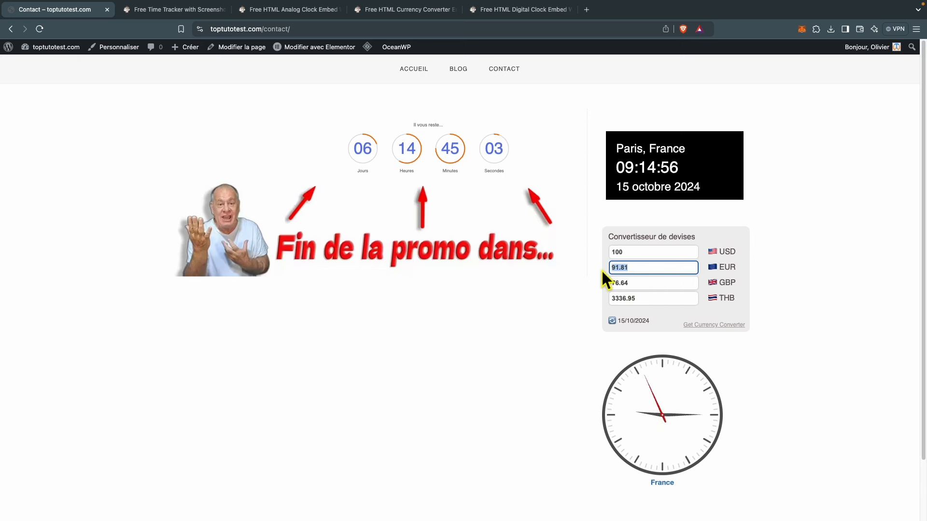
text(1)
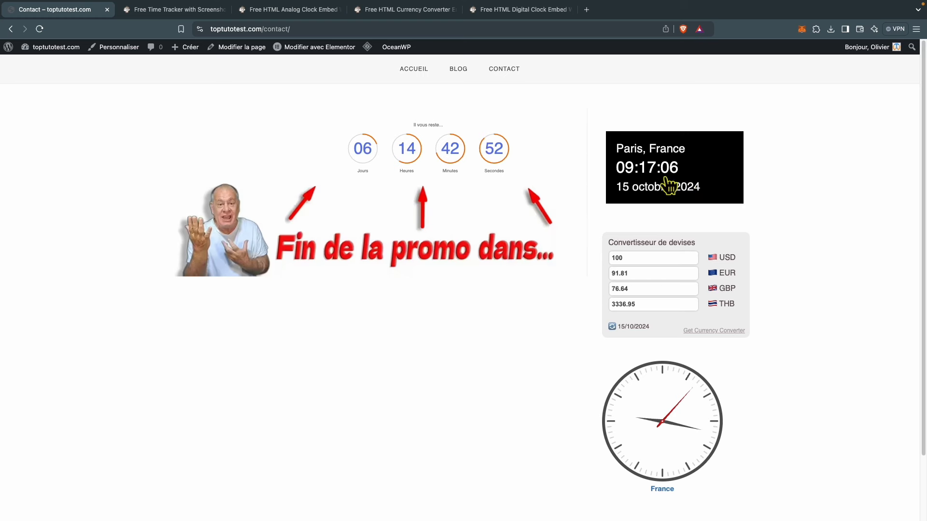
- Return to the WordPress widget areas and delete the digital clock's HTML block from Colonne latérale par défaut
click(54, 67)
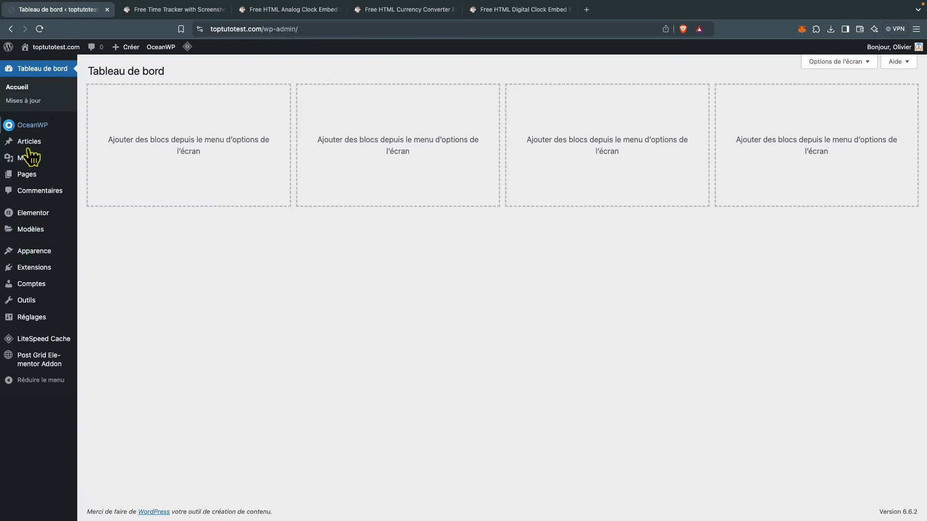
mouse_move(42, 260)
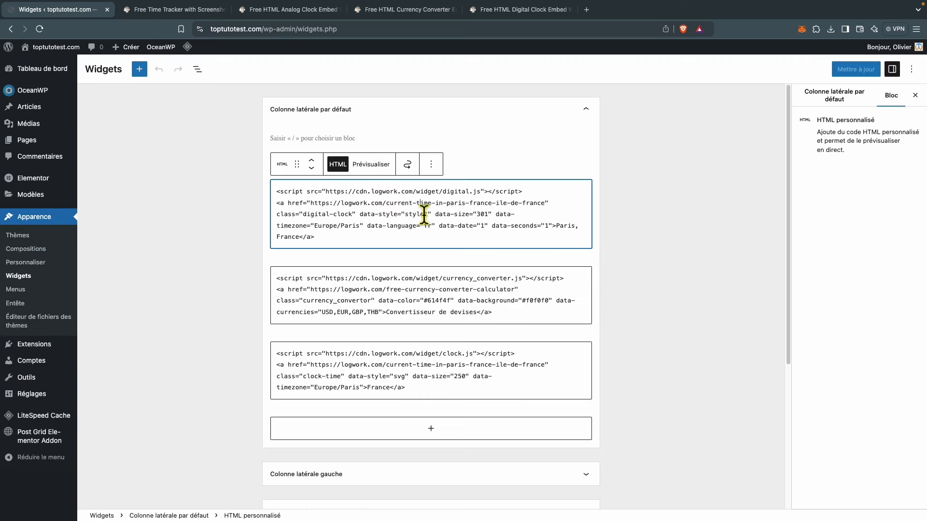
click(439, 168)
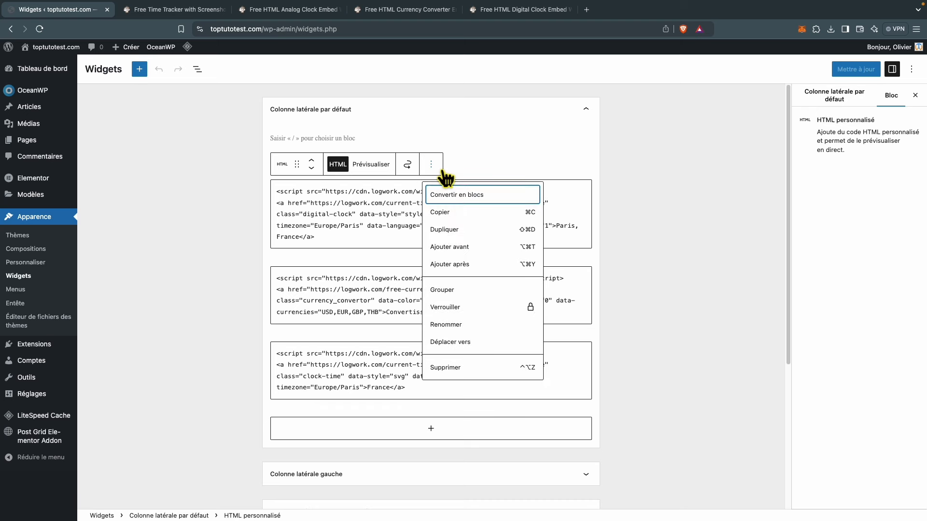
click(464, 369)
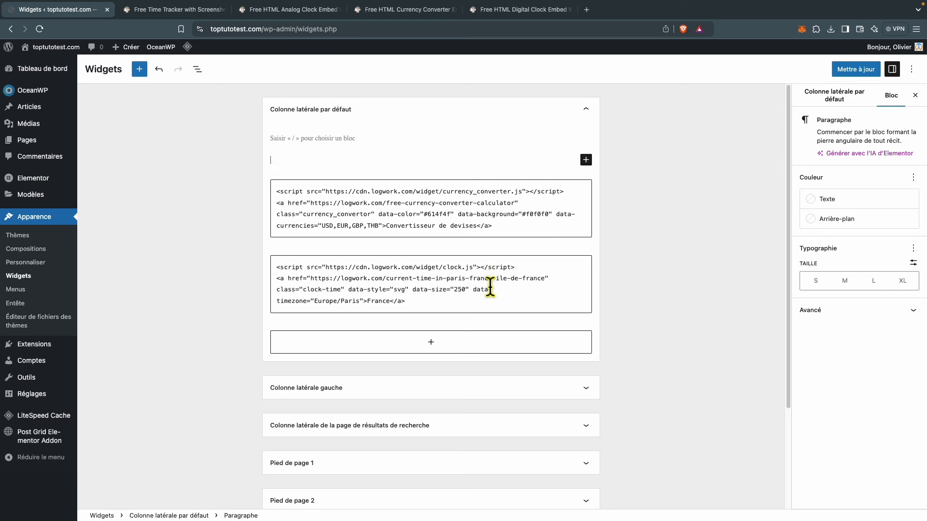
- Delete the analog clock's HTML block from Colonne latérale par défaut and save the widget areas
click(518, 307)
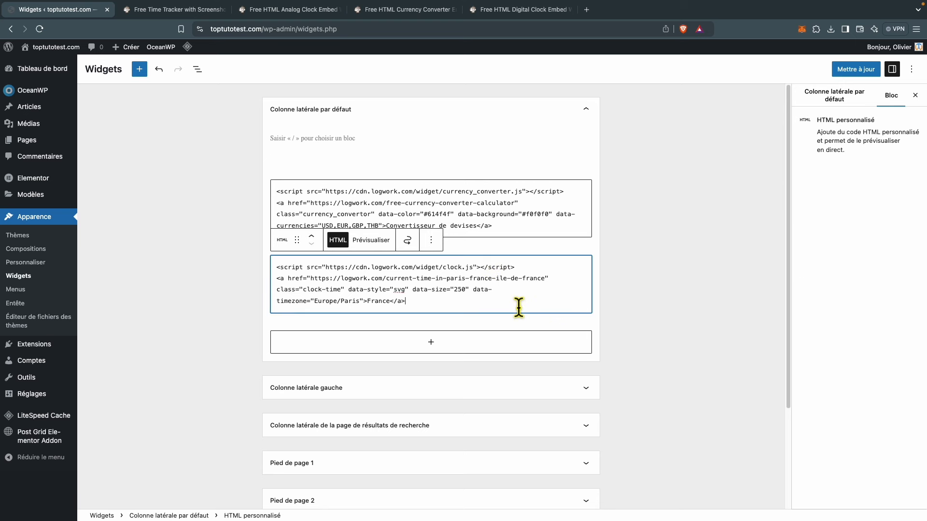
click(434, 243)
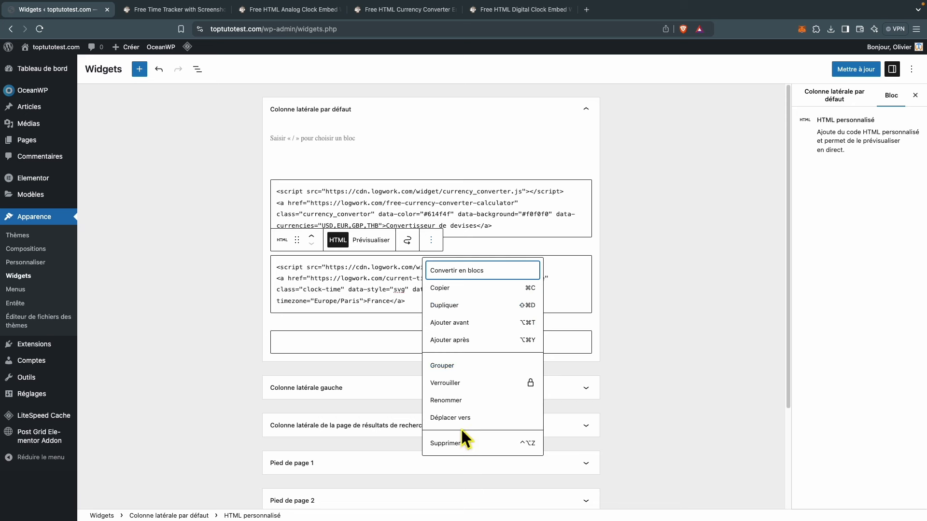
click(456, 443)
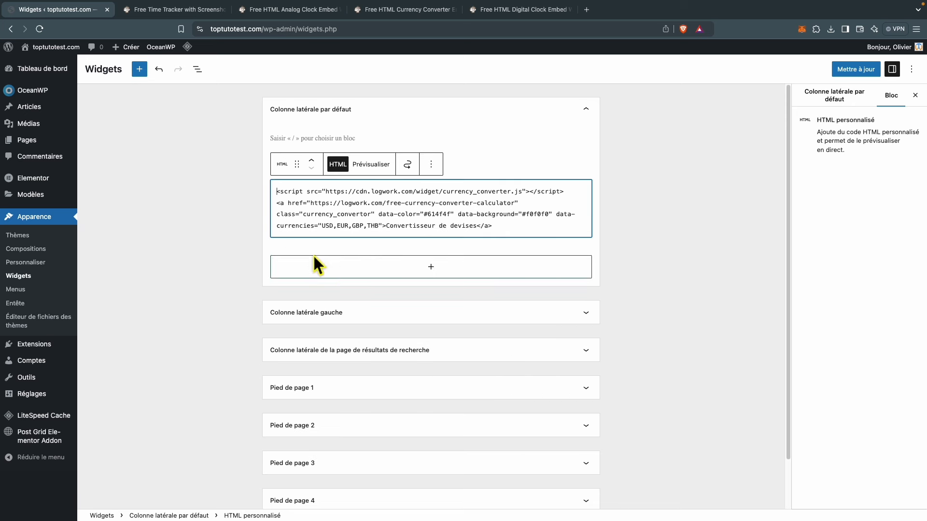
click(855, 70)
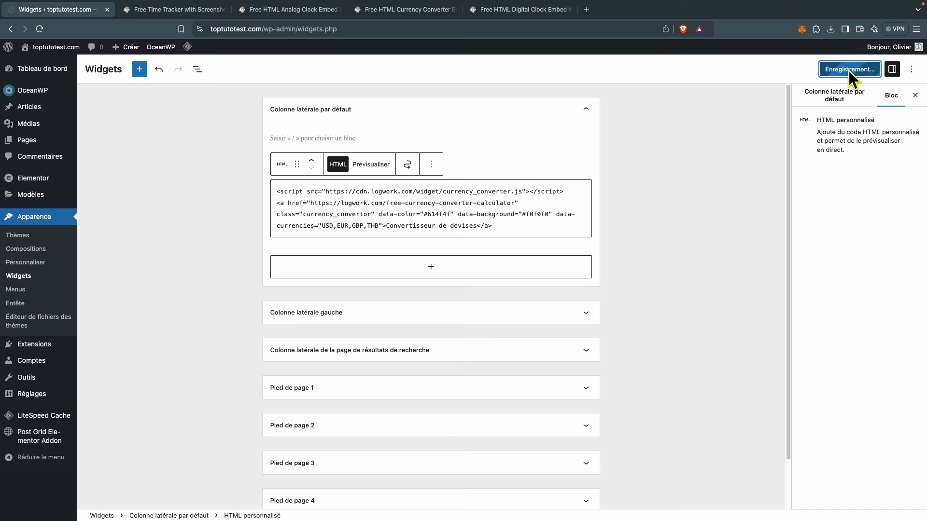
- Open the live site's homepage to check the currency converter in the sidebar
click(138, 277)
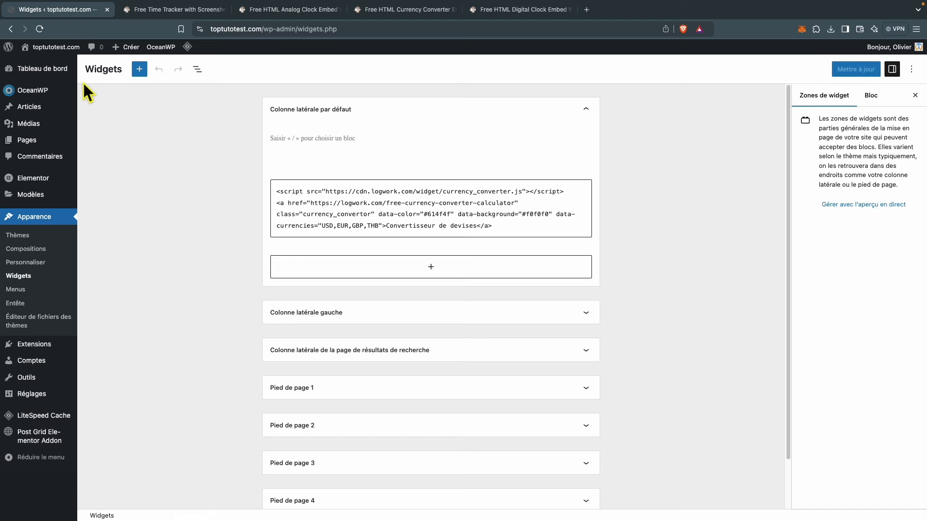
mouse_move(53, 47)
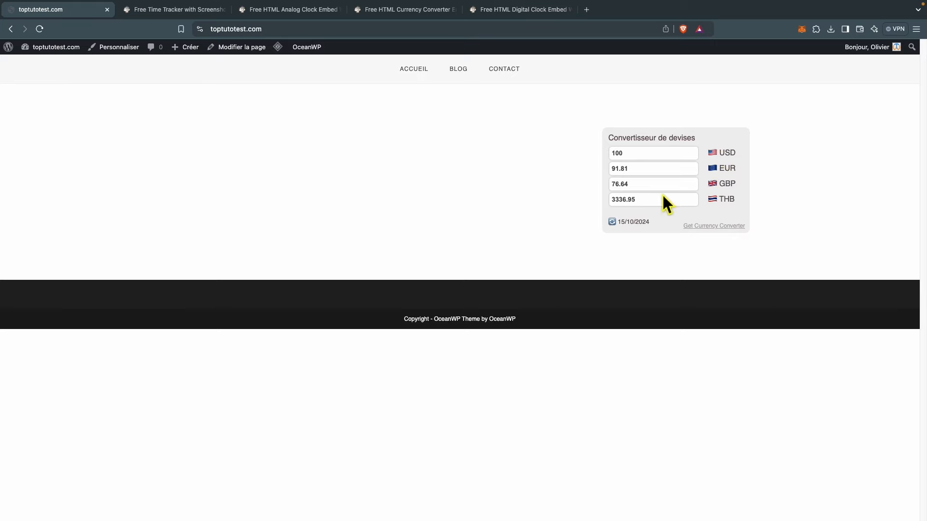
- Visit the Blog and Contact pages of the live site to check where the sidebar widgets appear
click(474, 80)
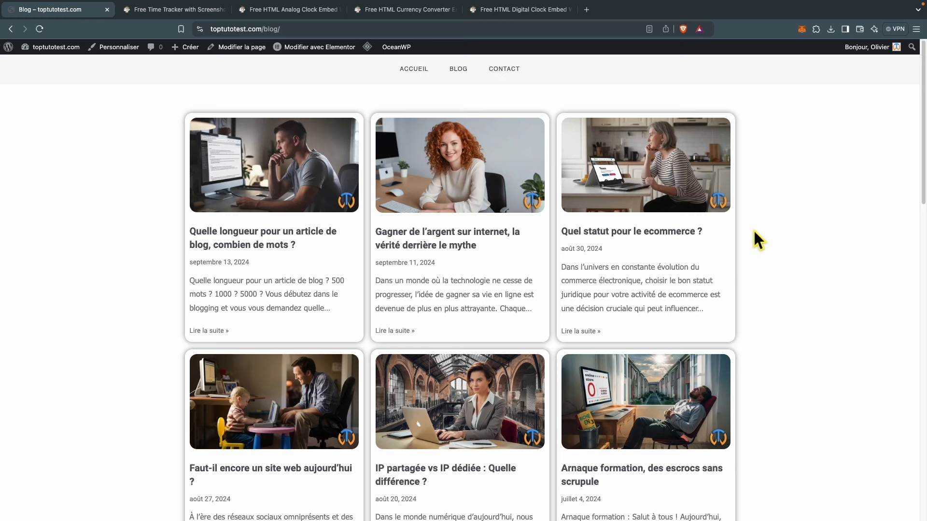
click(520, 78)
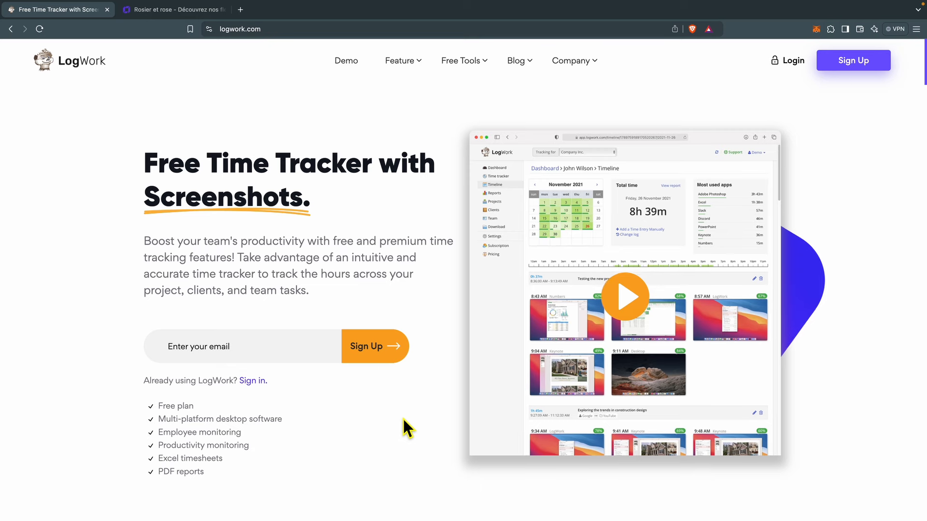
- Open LogWork's free Countdown Timer website widget and set its countdown title to Test Hostinger
mouse_move(466, 65)
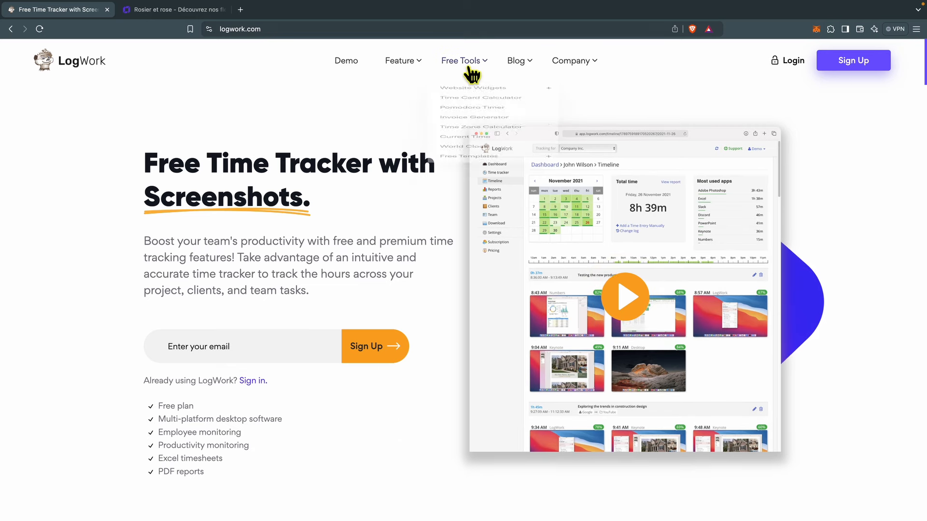
mouse_move(449, 98)
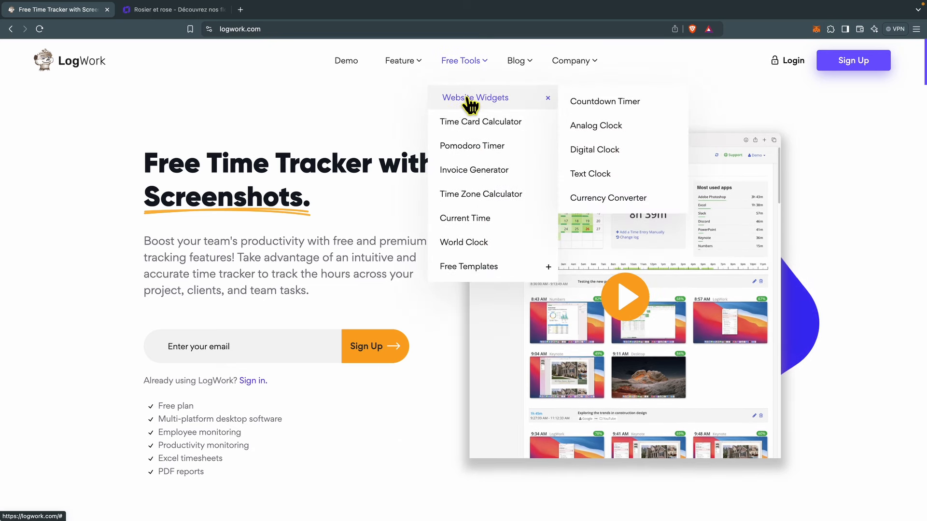
click(602, 106)
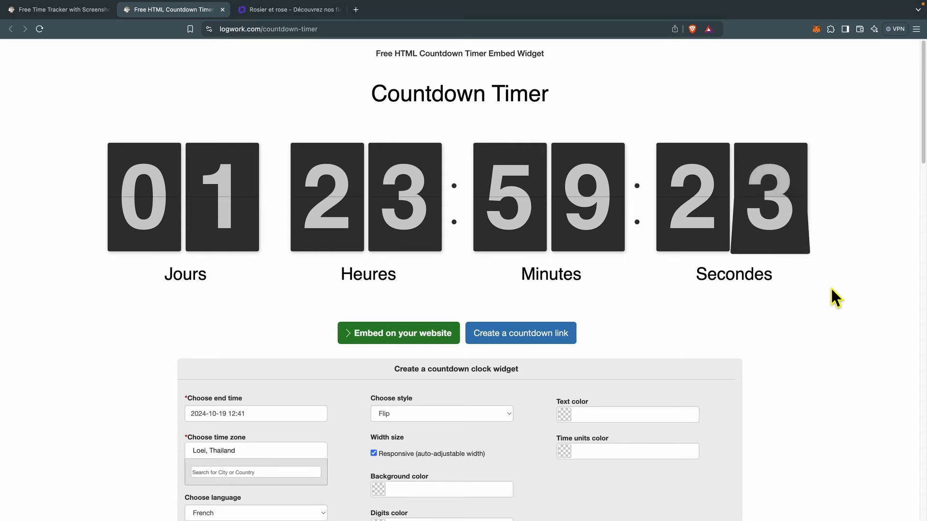
scroll(826, 294, down, 3)
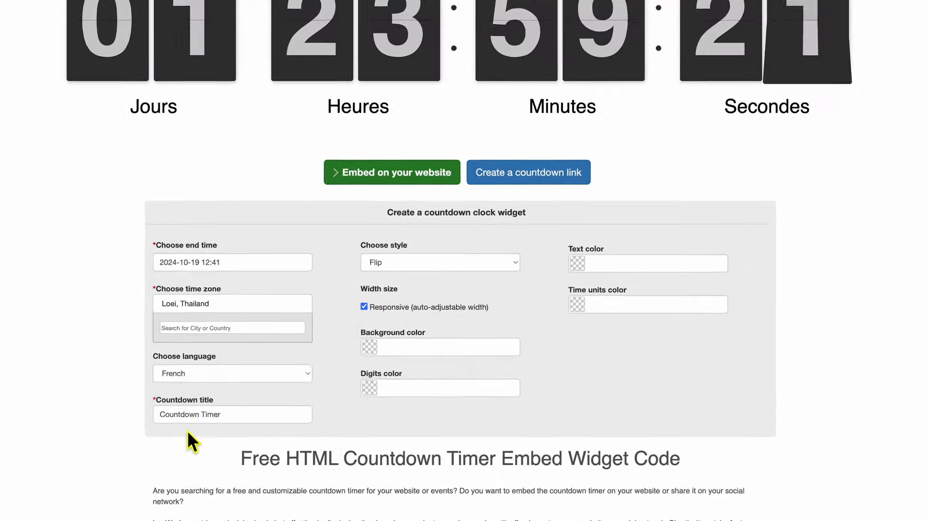
triple_click(189, 413)
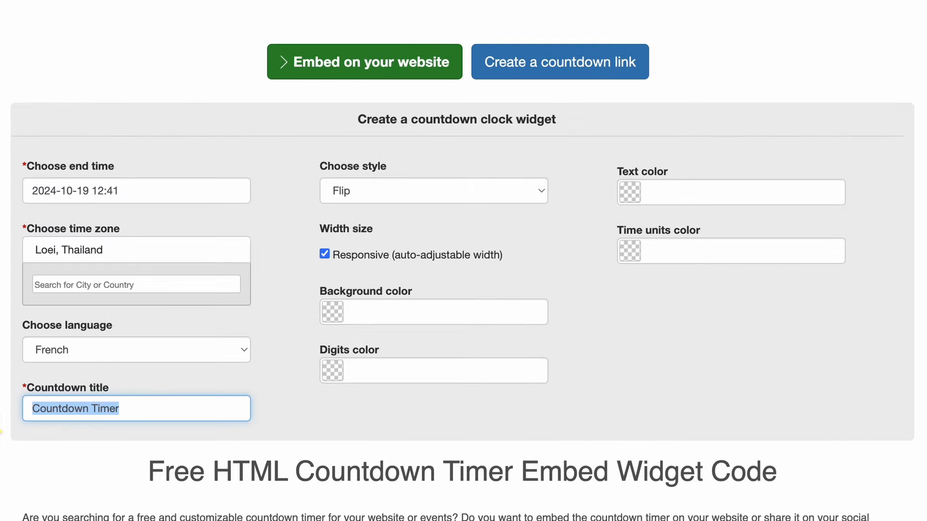
text(Test Hostinger)
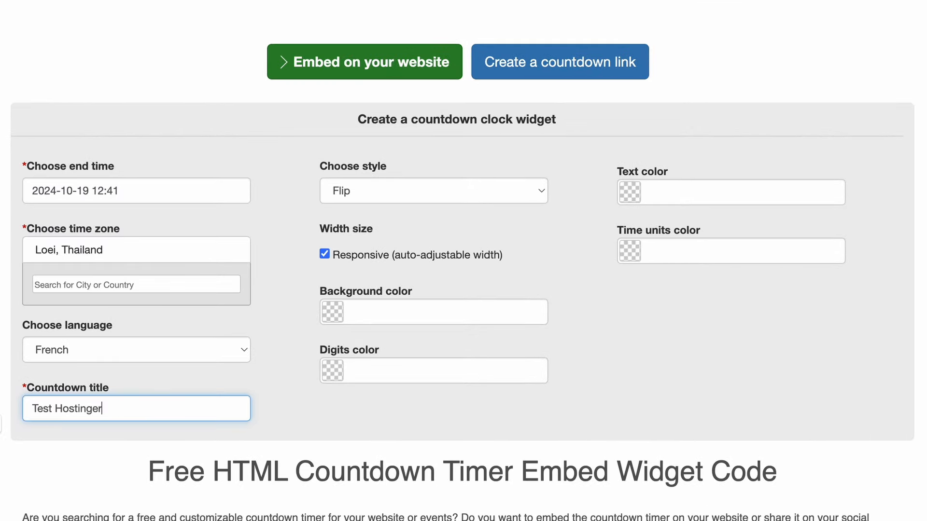
click(1, 425)
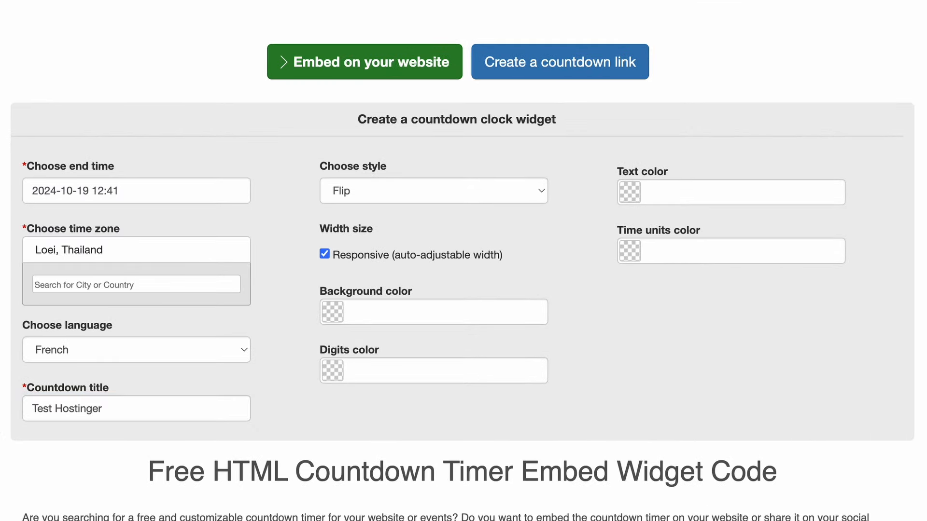
- Generate the website embed code for the countdown and copy the whole code
click(347, 67)
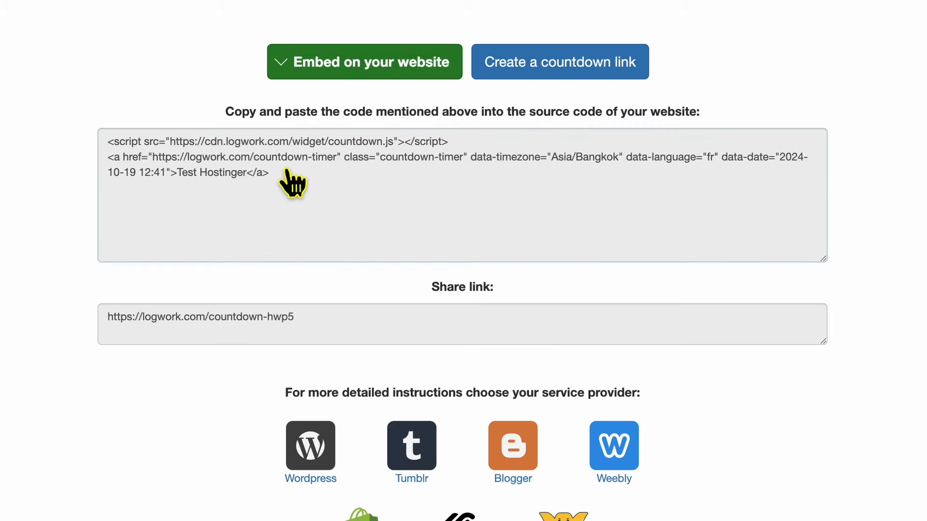
drag(292, 182, 106, 145)
right_click(165, 157)
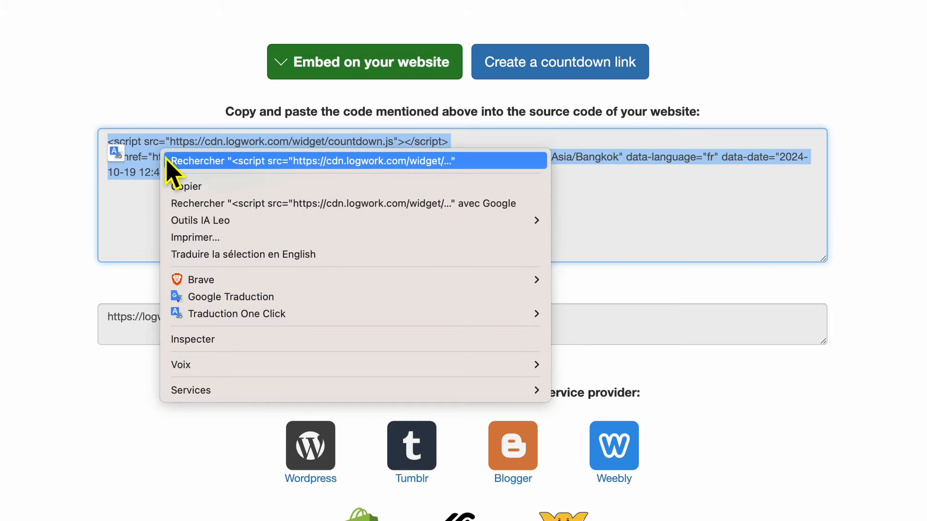
click(182, 186)
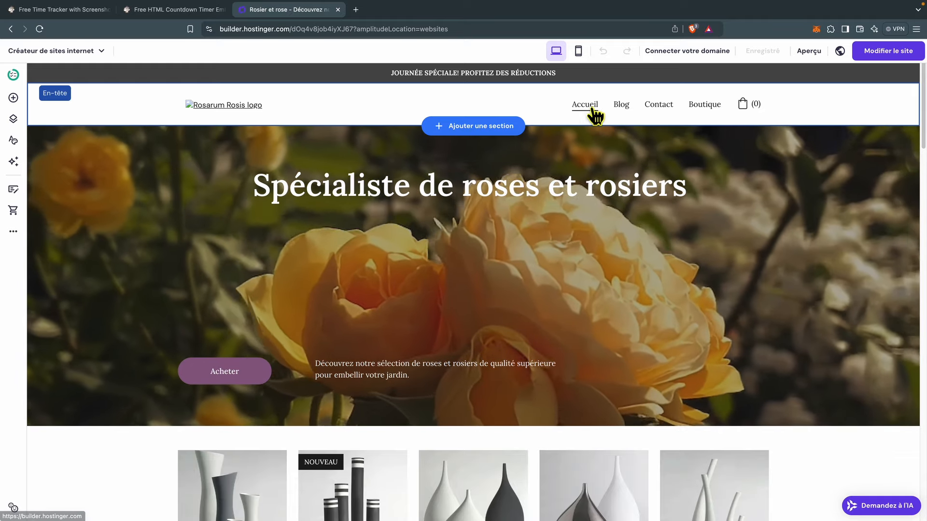
- Look through the Blog, Contact and Boutique pages of the rose shop site in the Hostinger website builder
click(619, 107)
click(660, 107)
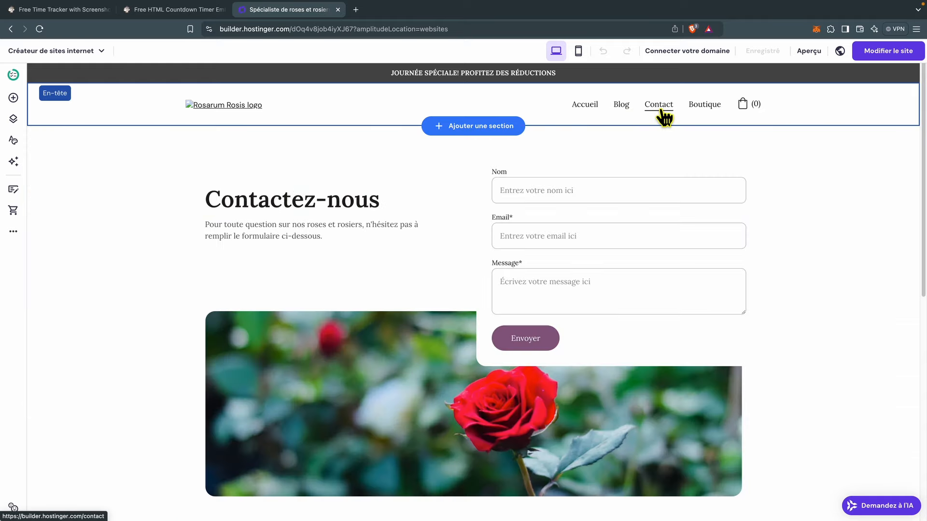
click(705, 106)
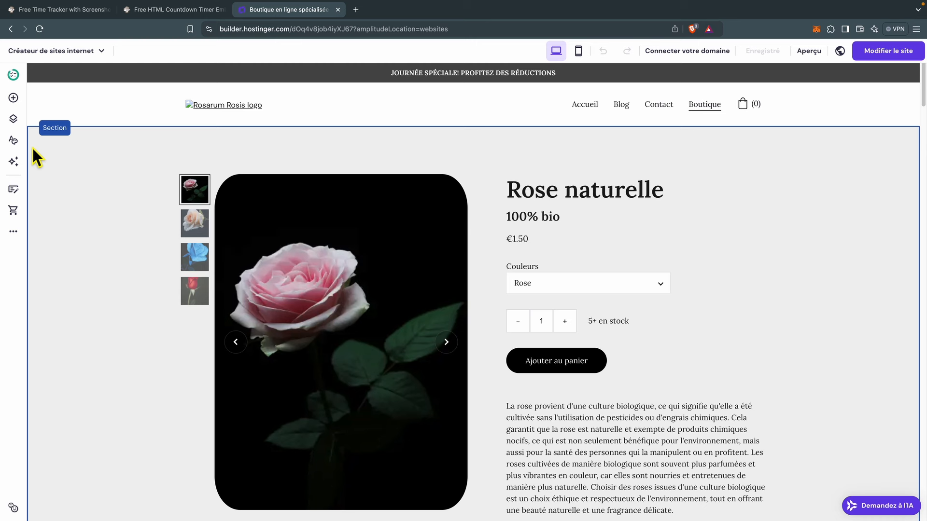
- Add a new empty page to the site, name it test compteur in the navigation and save its settings
click(15, 122)
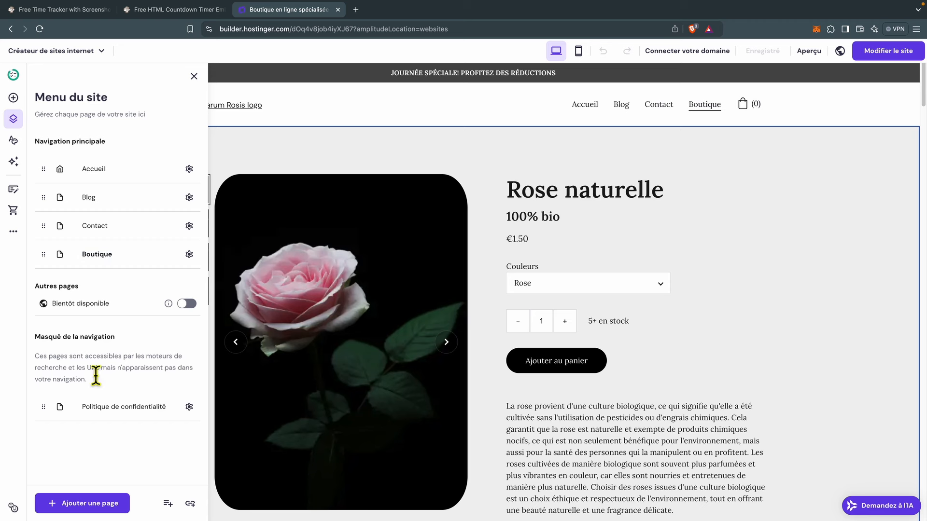
click(95, 504)
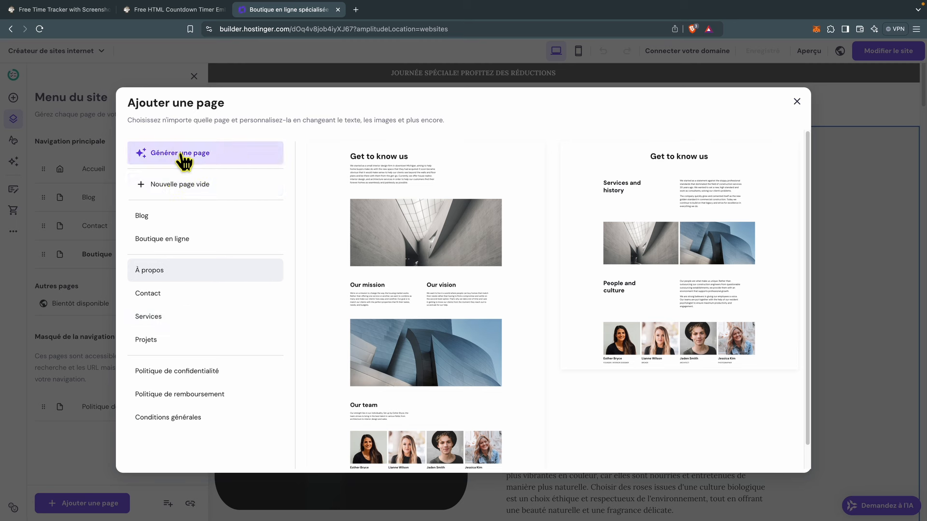
click(171, 187)
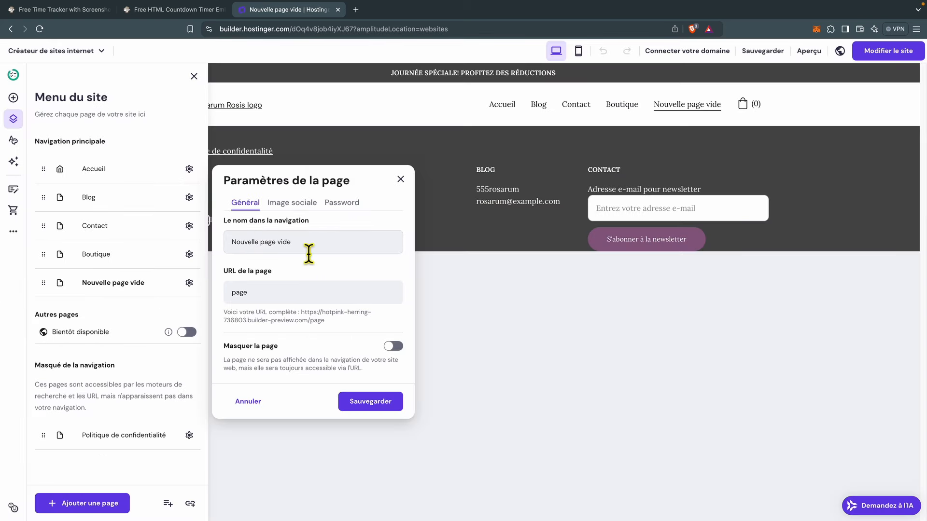
drag(294, 243, 229, 246)
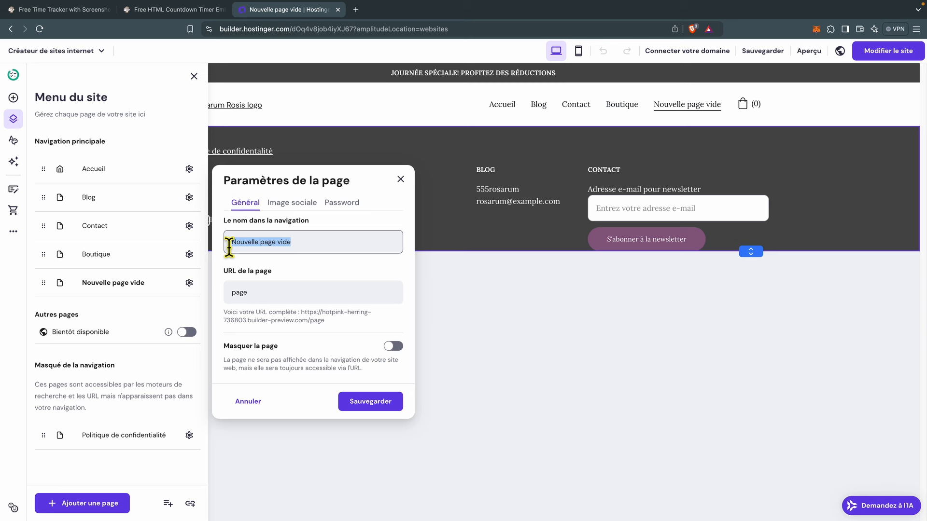
text(test compteur)
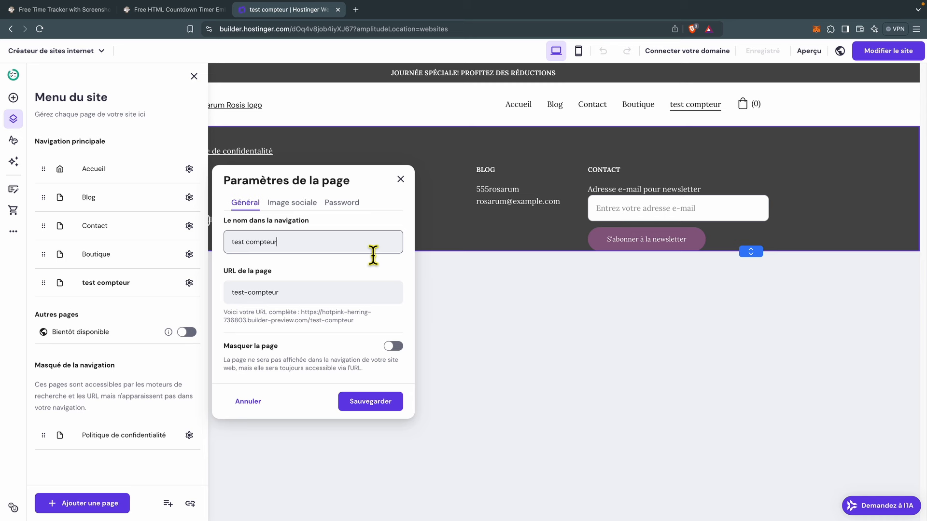
click(377, 408)
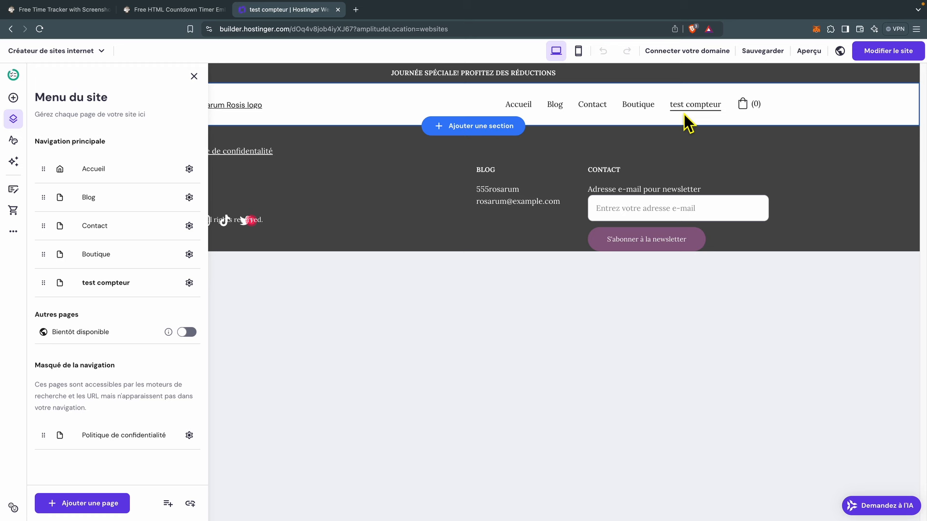
- Browse the section templates from Services to CV, and add an empty section below the header of the test compteur page
click(194, 75)
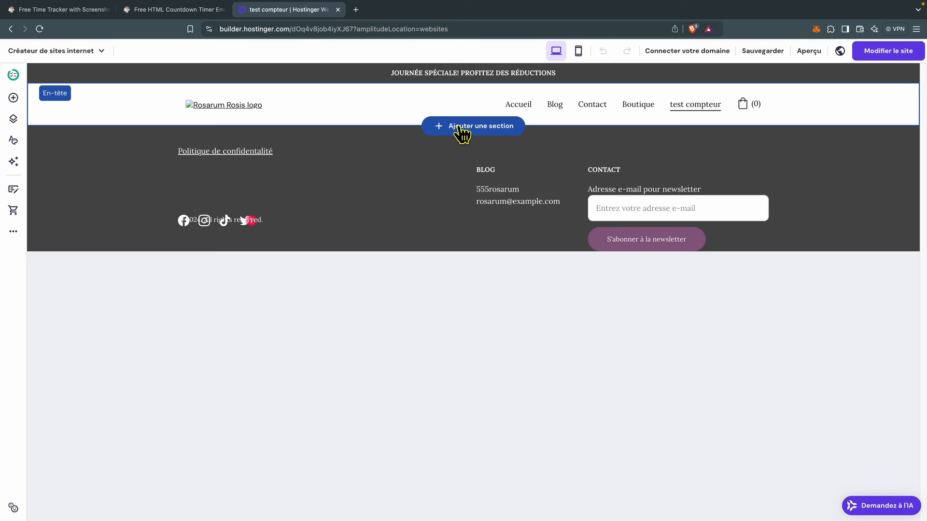
click(458, 126)
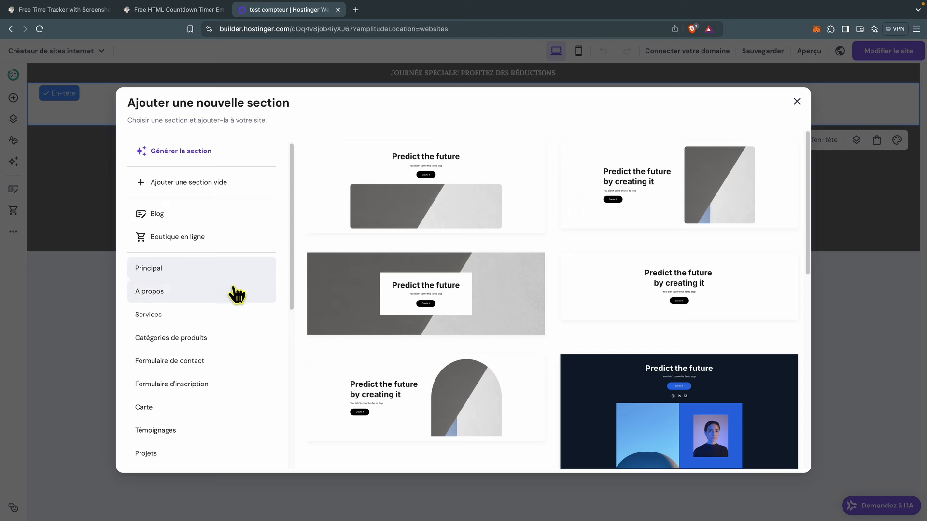
scroll(190, 300, down, 2)
click(156, 284)
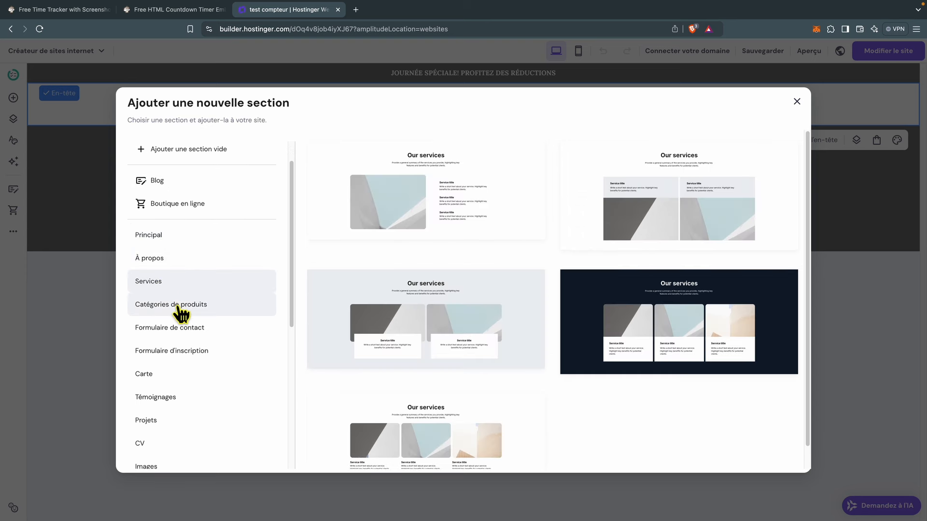
click(181, 309)
click(185, 331)
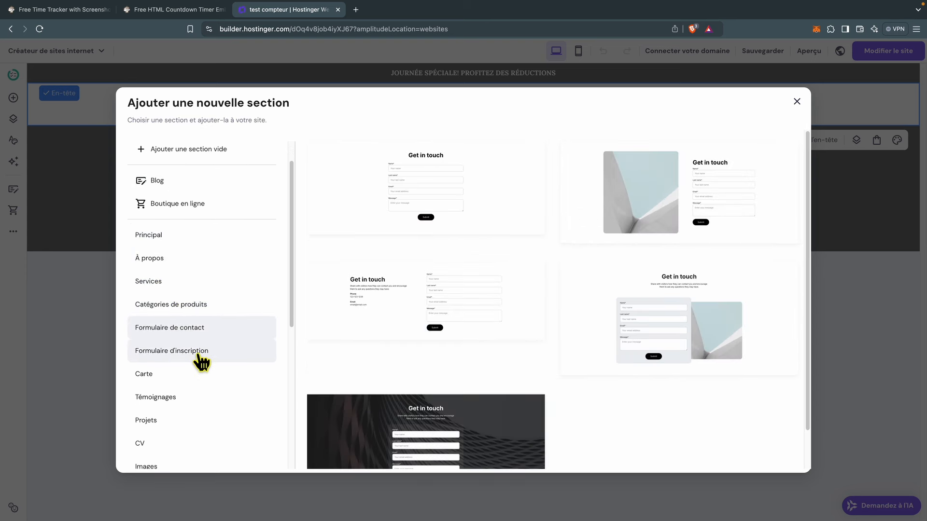
click(202, 357)
click(166, 376)
click(174, 401)
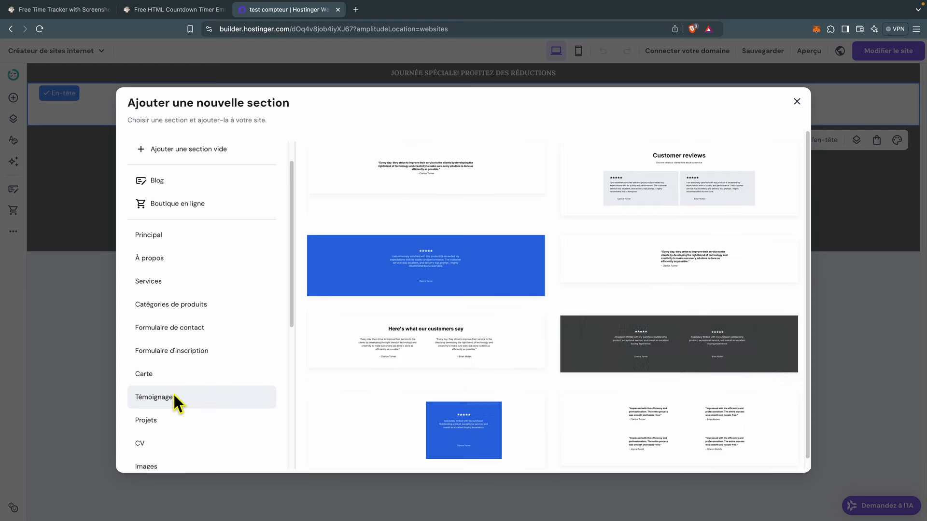
click(161, 425)
click(155, 440)
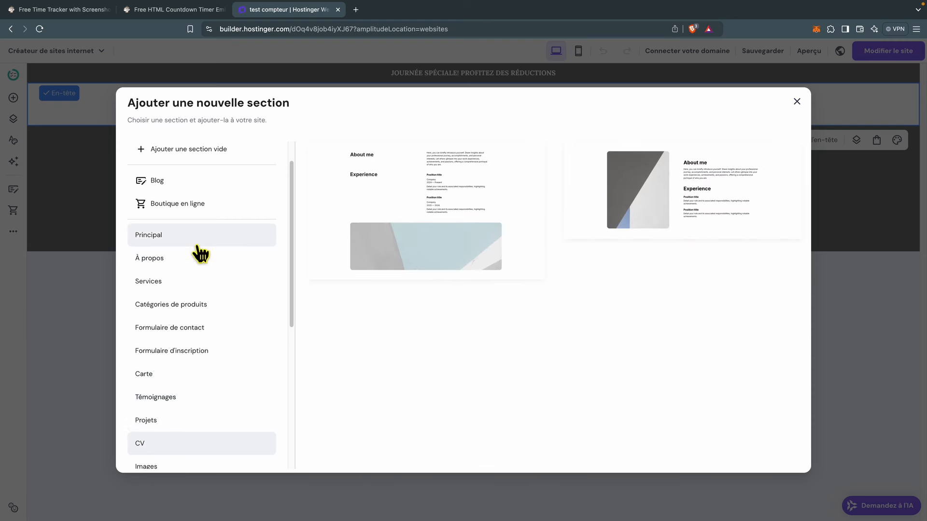
click(198, 150)
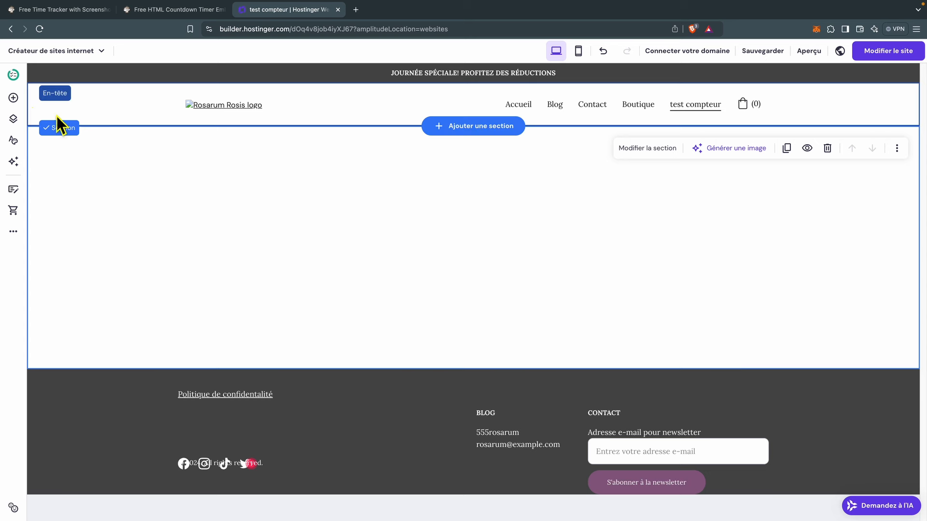
- Insert an embed code element (Code incorporé) into the empty section and move it to the section's upper-left area
click(14, 98)
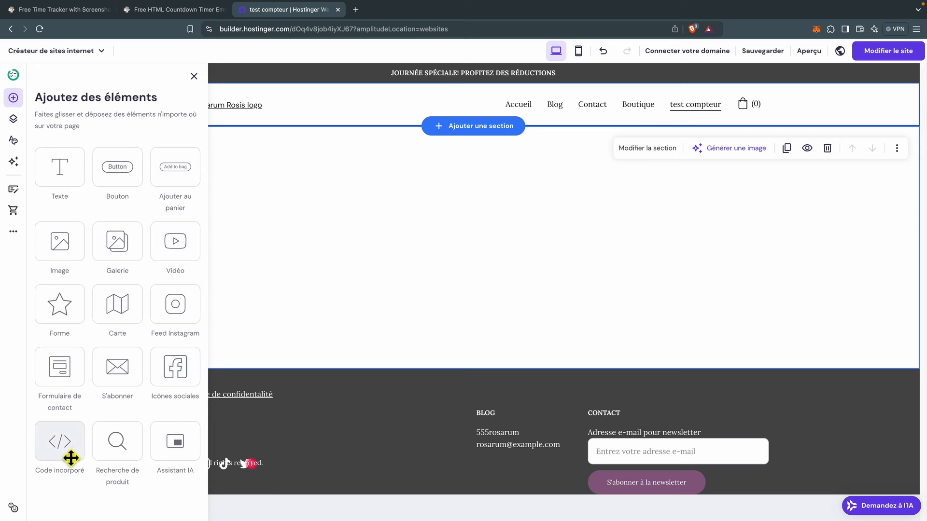
drag(71, 458, 483, 229)
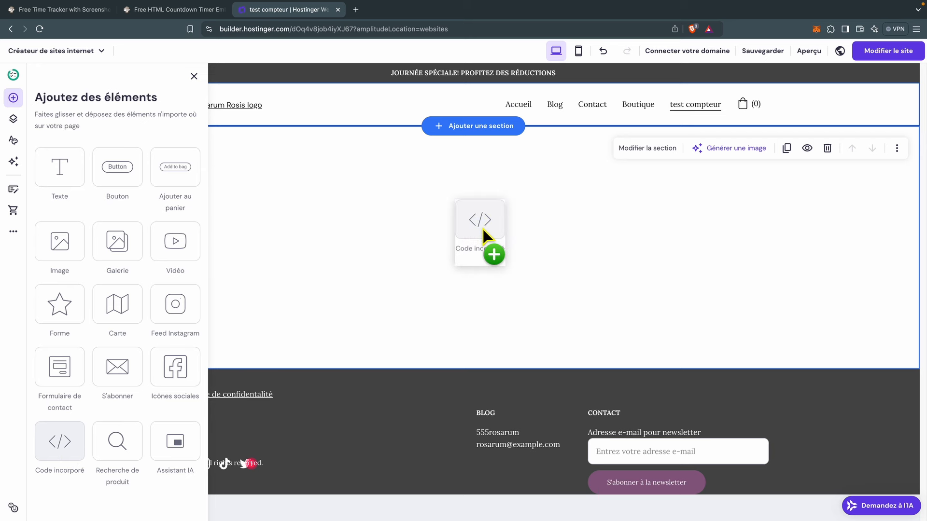
drag(481, 229, 481, 229)
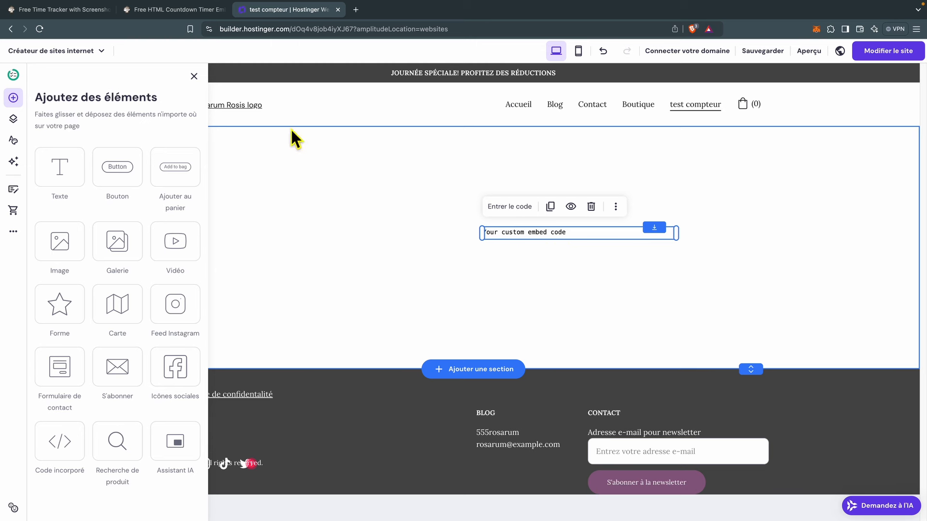
click(195, 77)
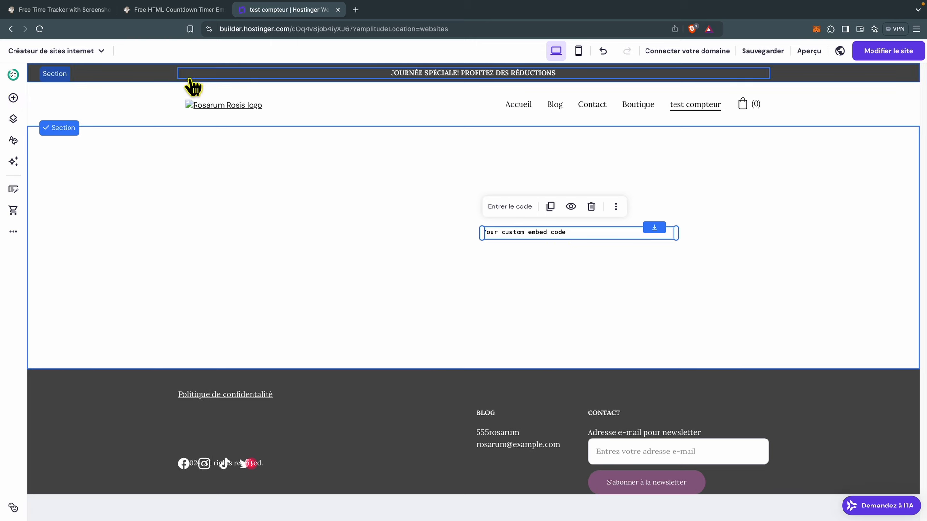
drag(507, 237, 328, 195)
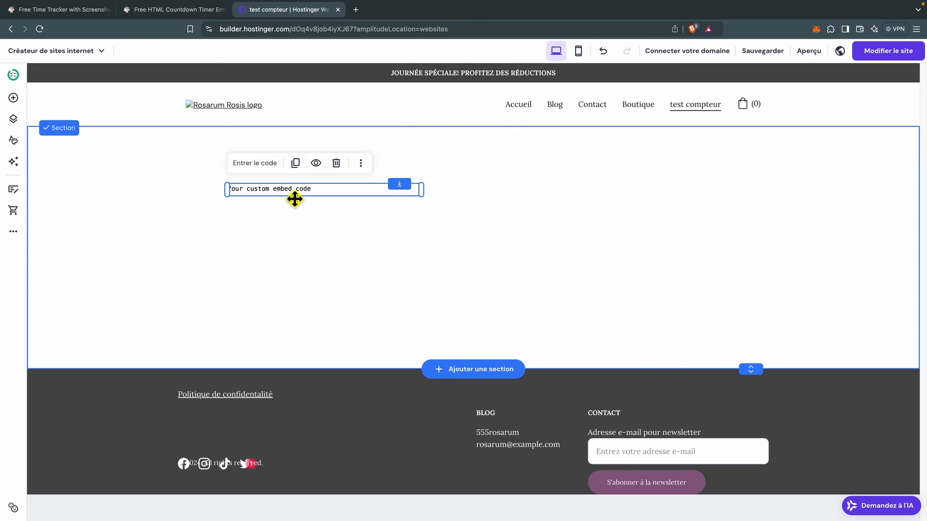
- Paste the LogWork Test Hostinger countdown code at the start of the embed element's placeholder code and apply it
click(262, 164)
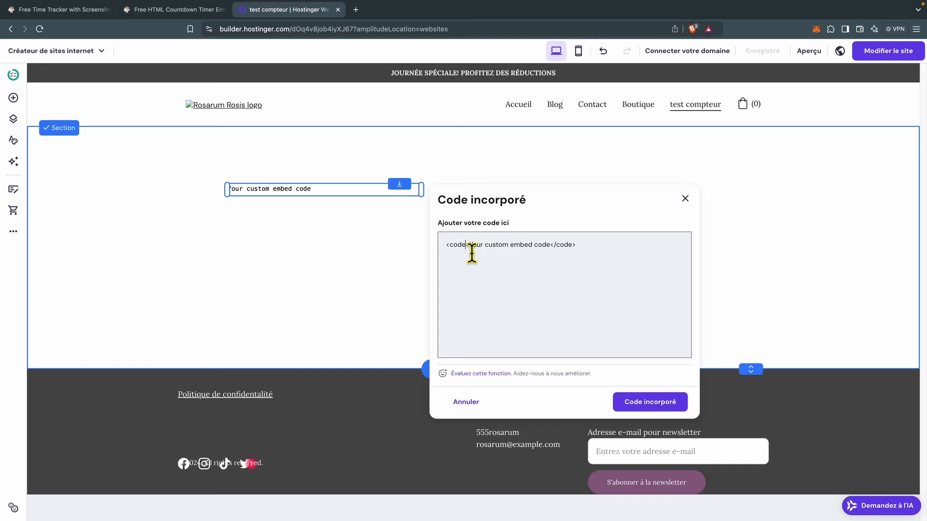
click(188, 13)
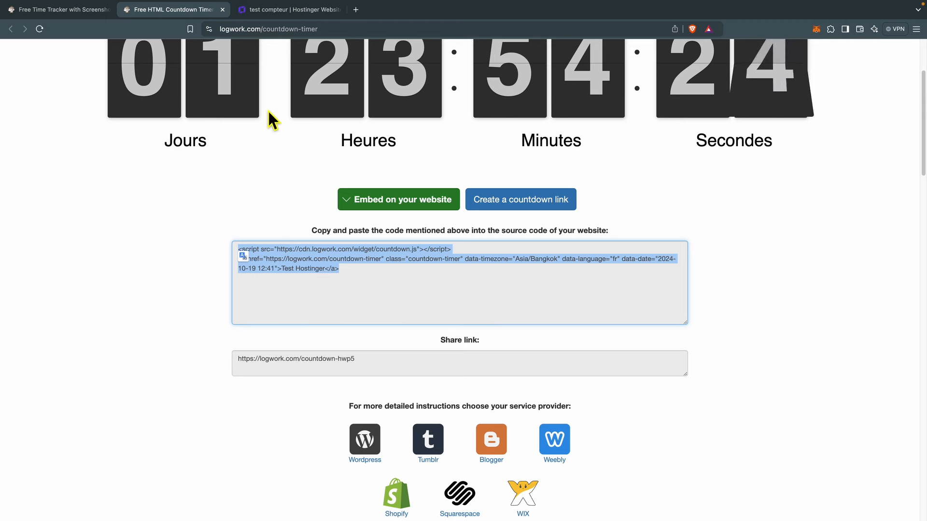
click(290, 11)
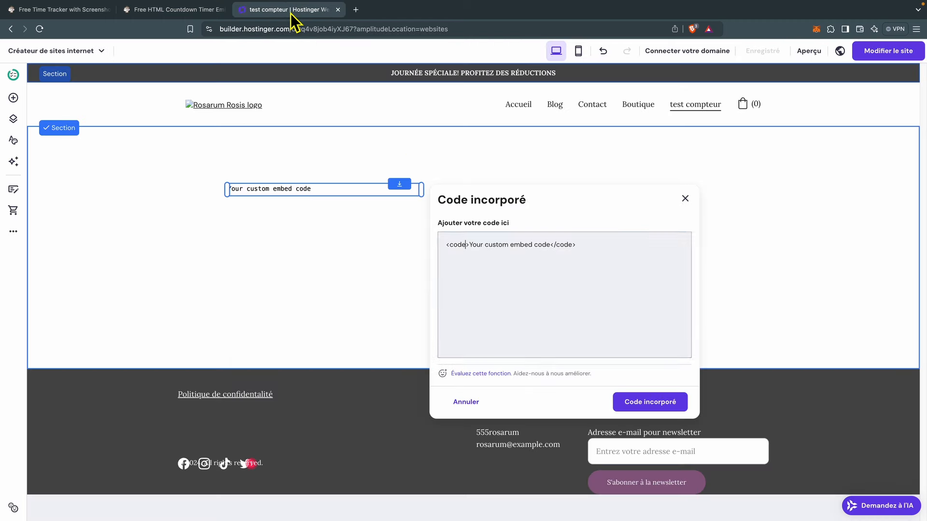
right_click(448, 245)
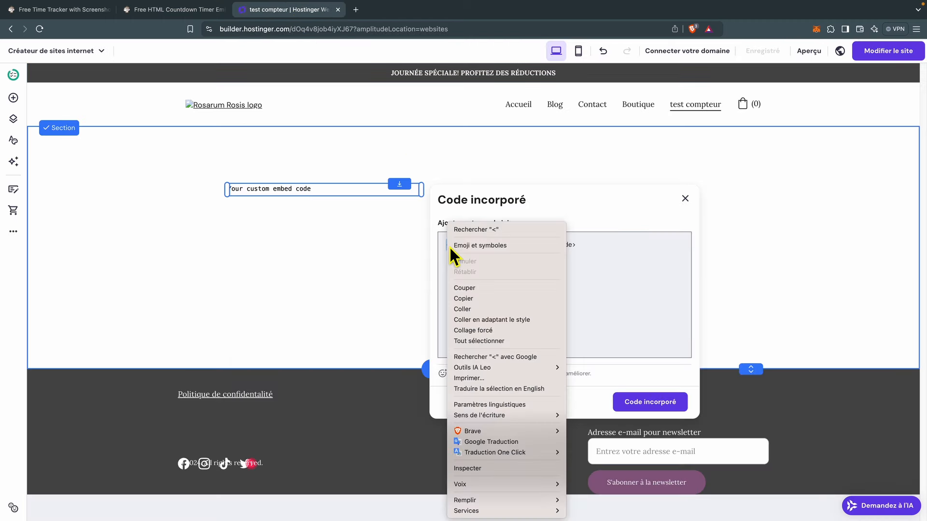
click(468, 309)
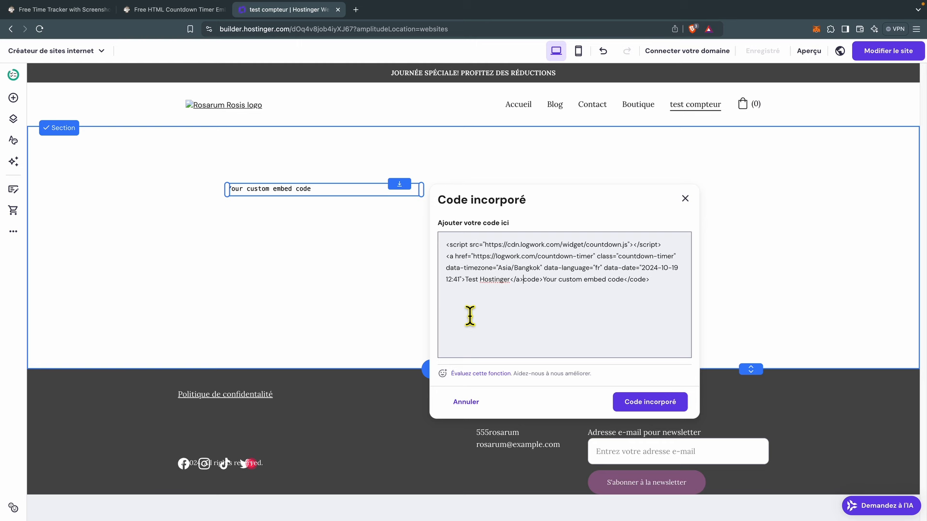
click(653, 409)
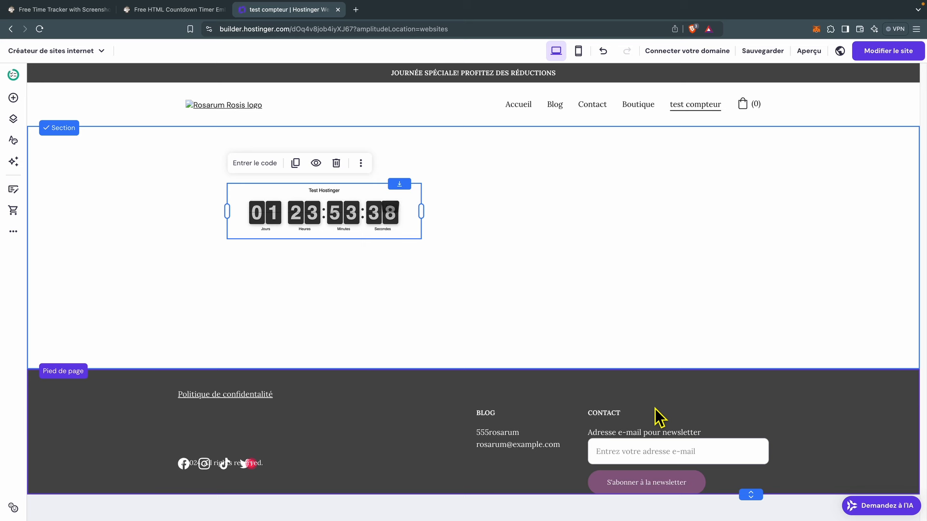
- Enlarge the embedded countdown to span most of the section's content width and centre it near the section's upper edge
drag(388, 228, 356, 178)
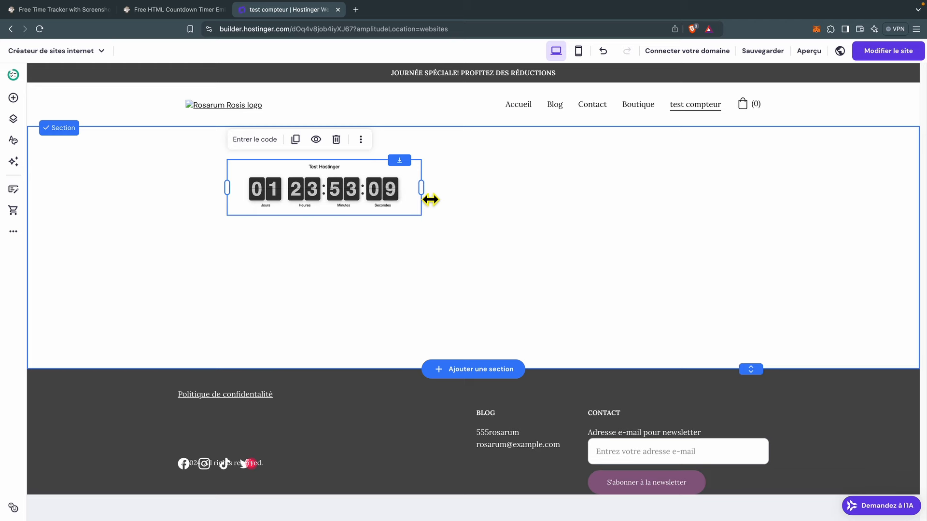
drag(430, 202, 374, 213)
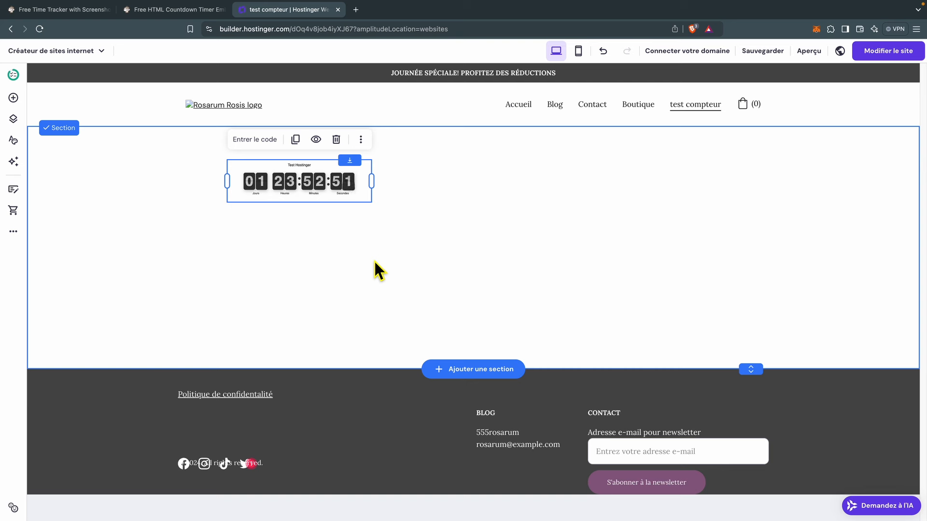
drag(380, 187, 753, 194)
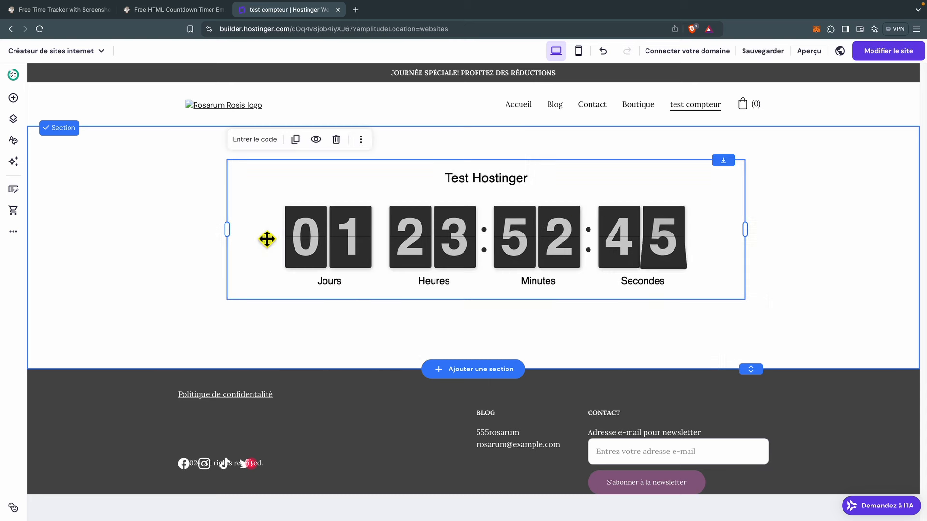
drag(233, 238, 232, 238)
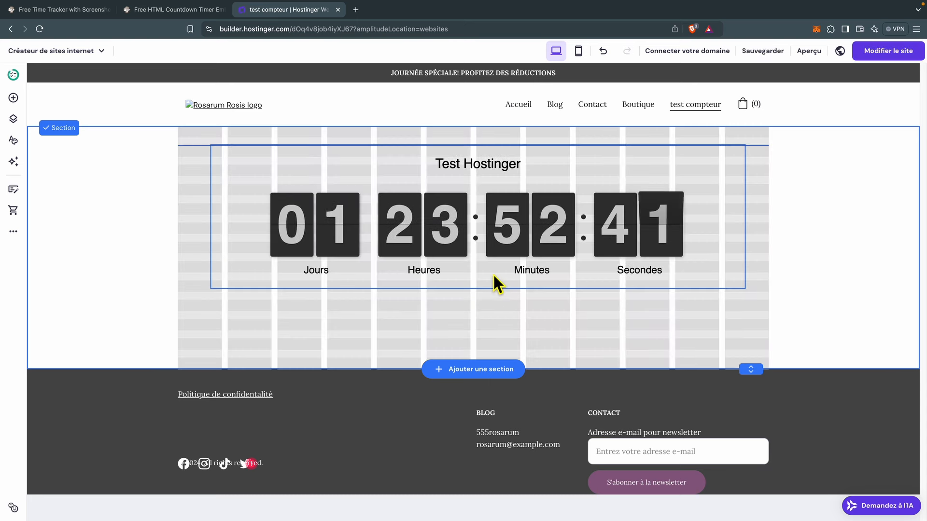
mouse_move(493, 275)
mouse_down()
mouse_move(481, 276)
mouse_move(488, 263)
mouse_up()
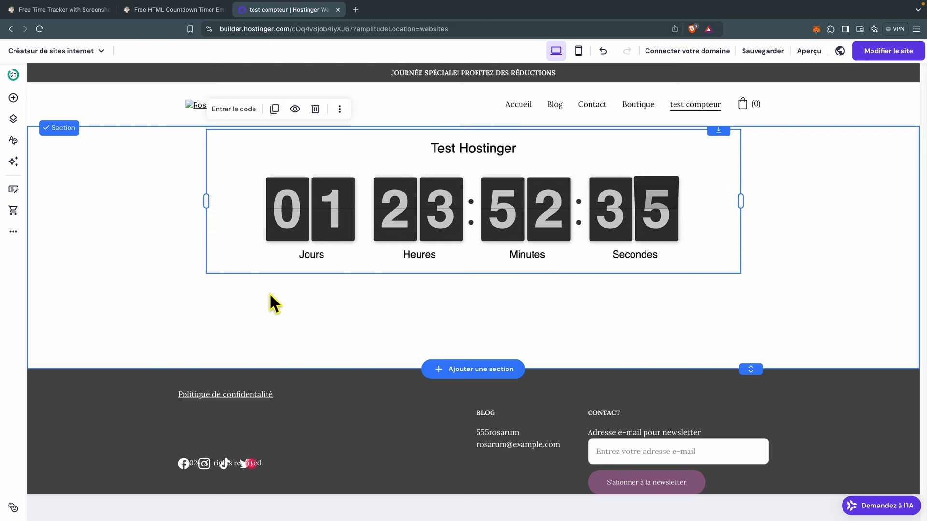
- Add a text element below the countdown reading "Profitez vite de cette remise de 50%" with font size 24
click(14, 99)
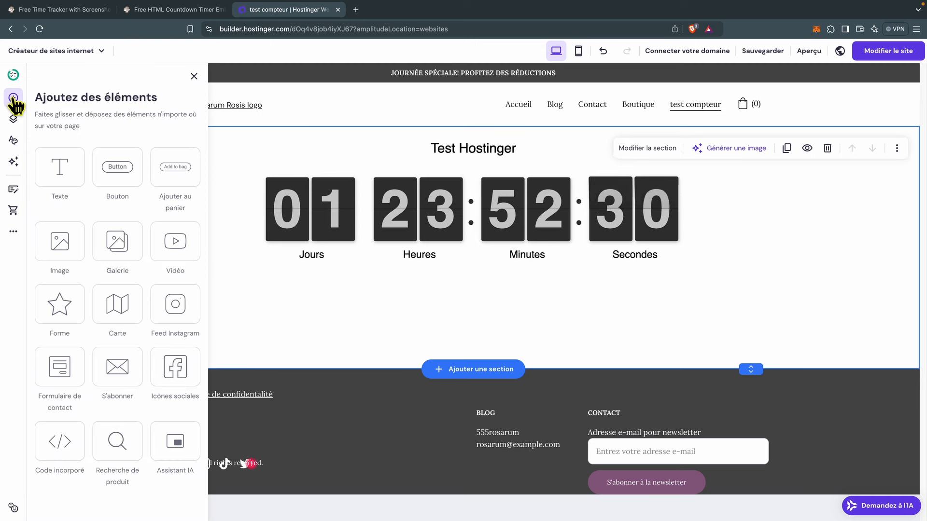
click(67, 169)
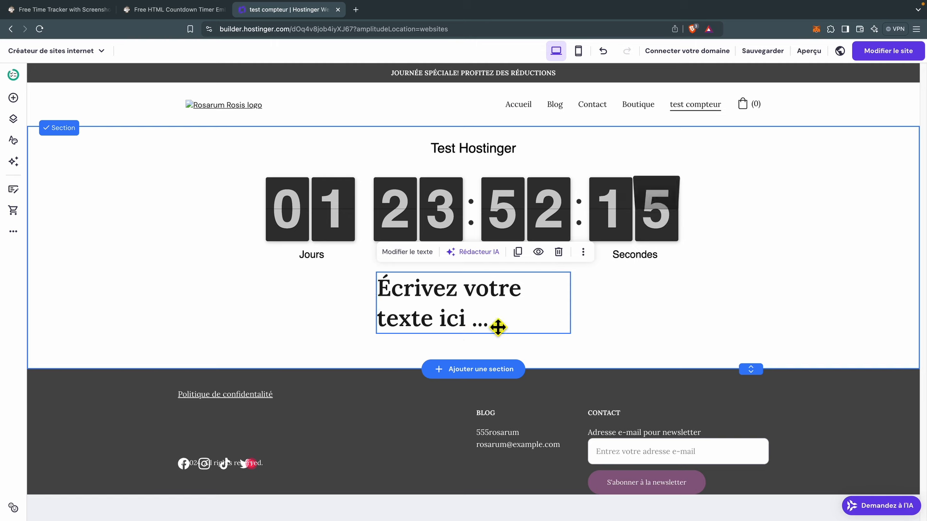
click(409, 253)
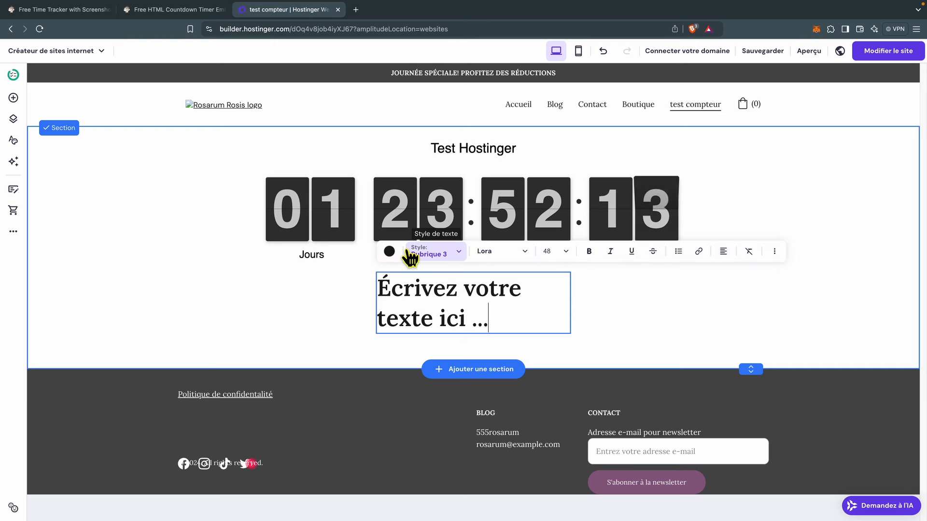
drag(489, 321, 380, 289)
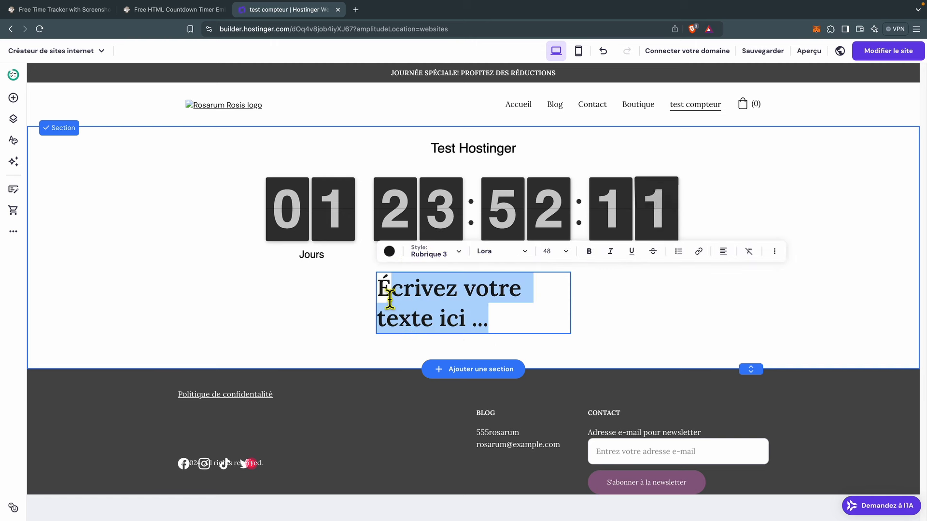
text(Profitez vite de cette remise de 50%)
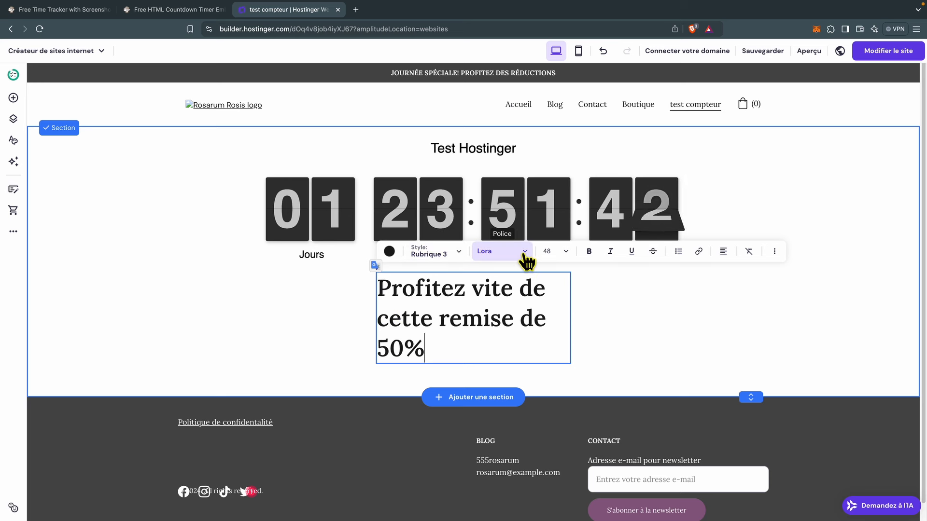
click(565, 251)
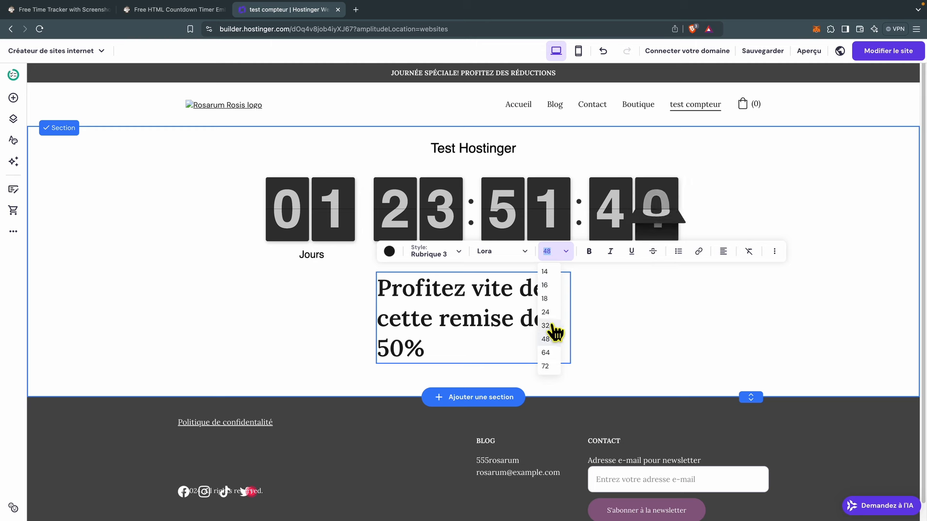
click(547, 313)
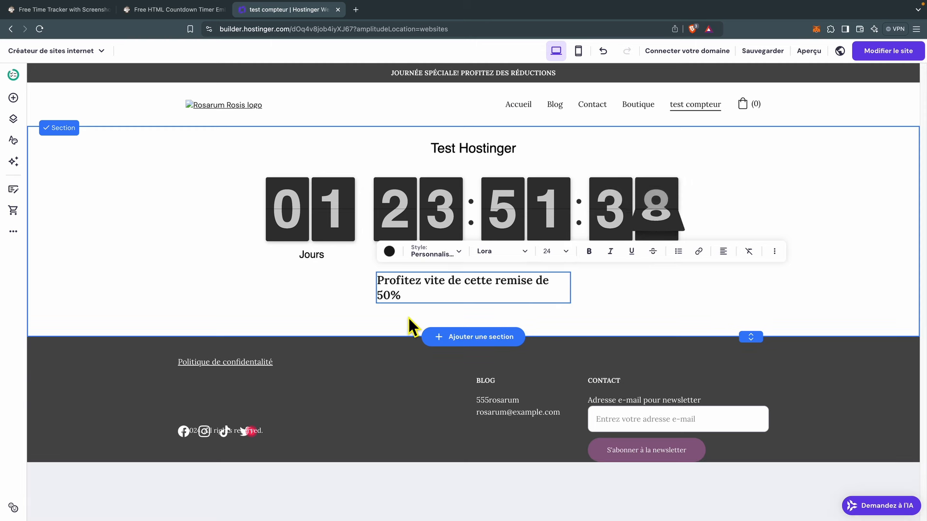
- Widen the discount text box so it fits on one line and align it with the countdown's left edge
drag(577, 296, 602, 292)
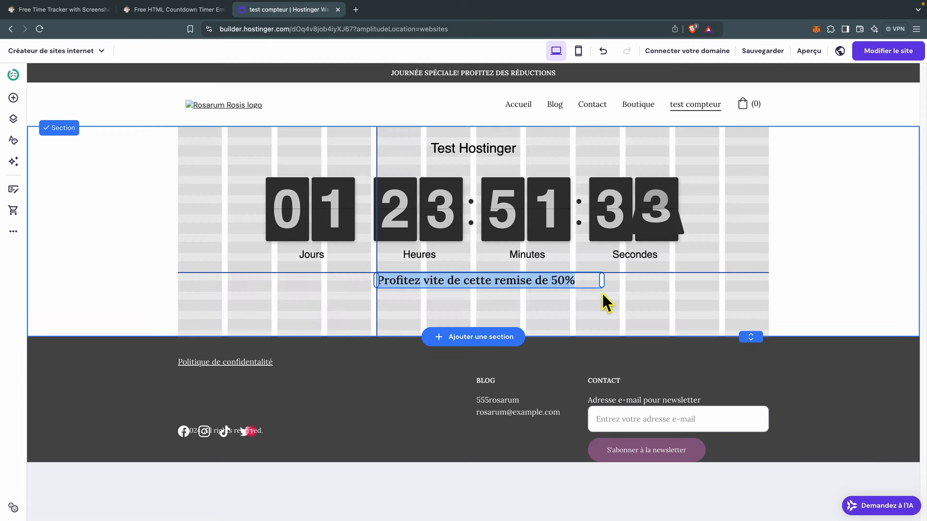
drag(546, 285, 431, 297)
drag(490, 292, 484, 302)
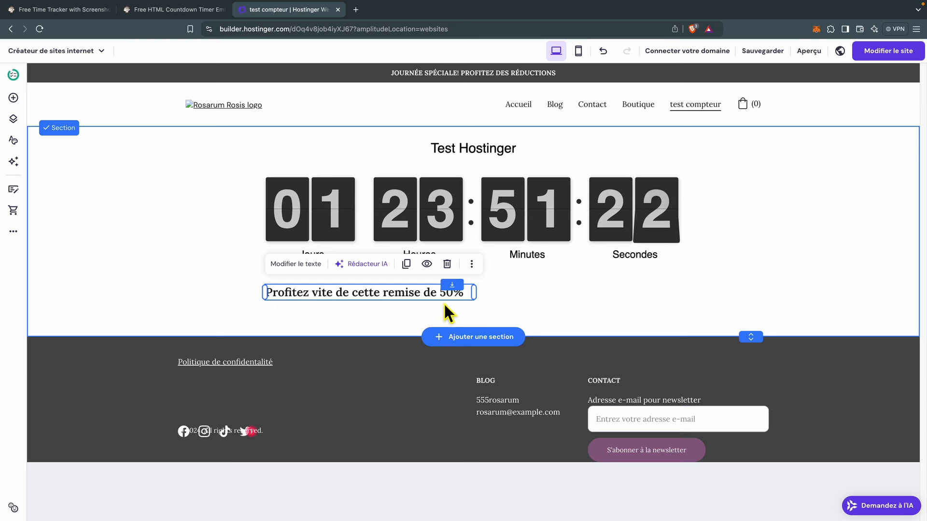
- Add a button to the right of the discount text and label it "- 50%"
click(13, 99)
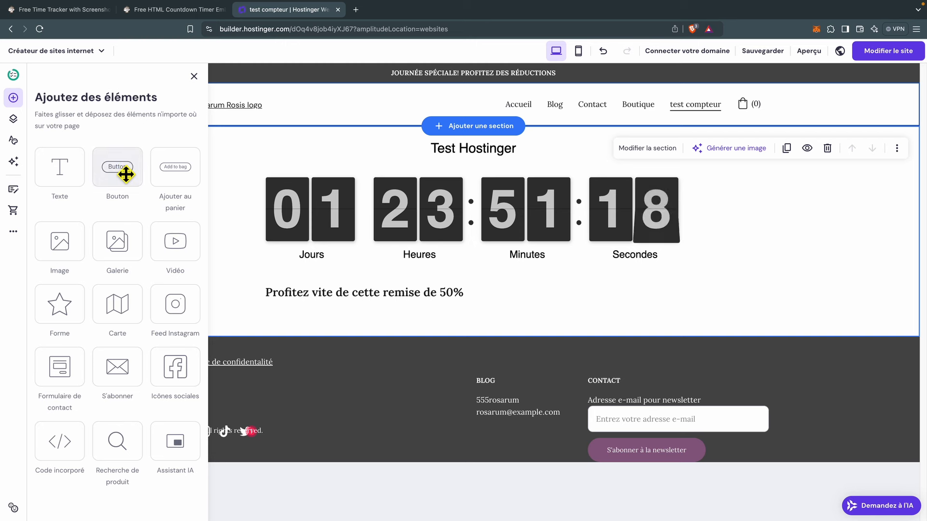
drag(126, 174, 581, 297)
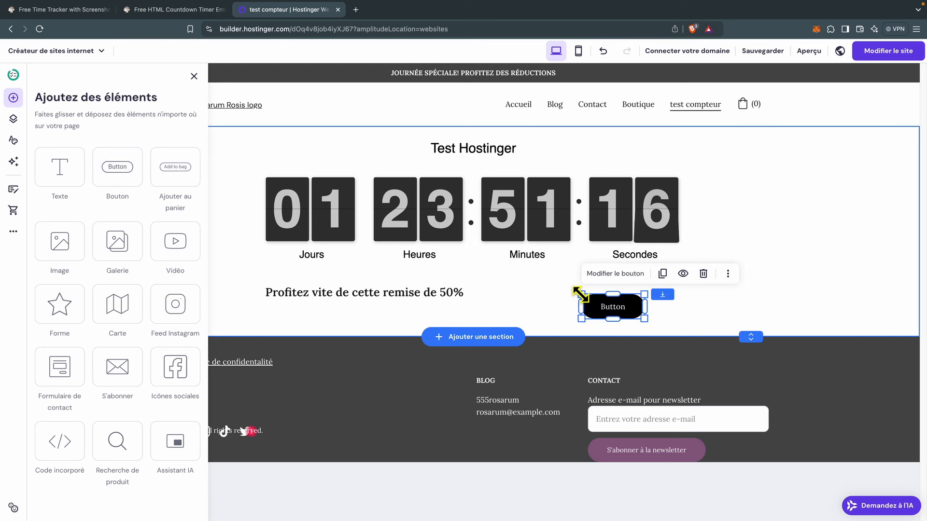
click(559, 259)
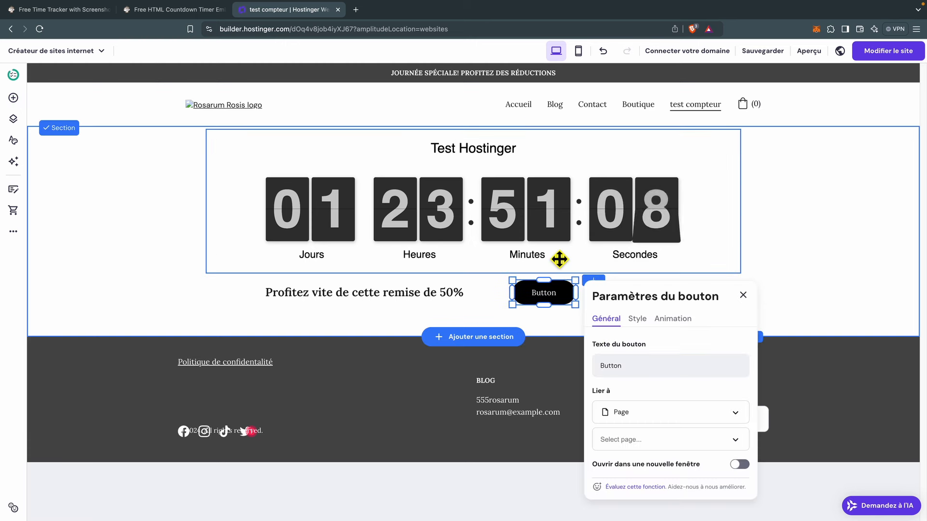
click(632, 369)
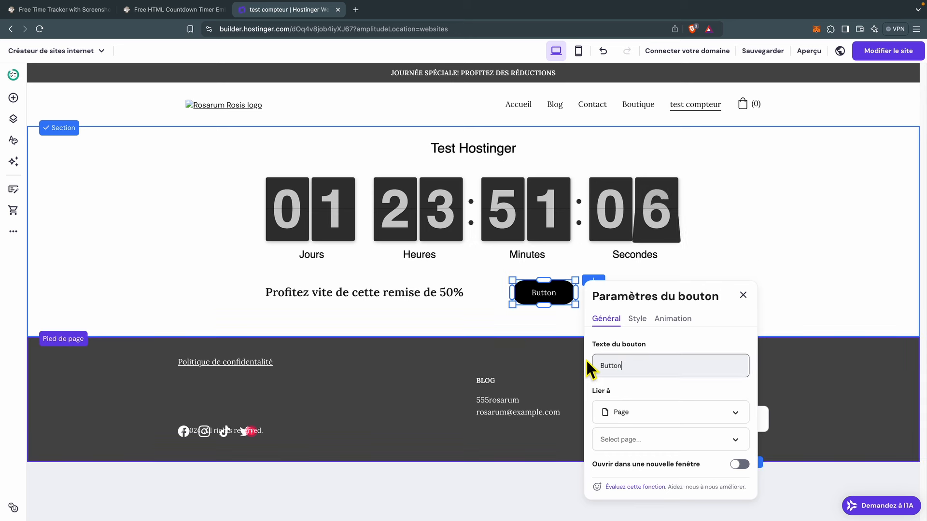
double_click(600, 368)
drag(600, 369, 602, 375)
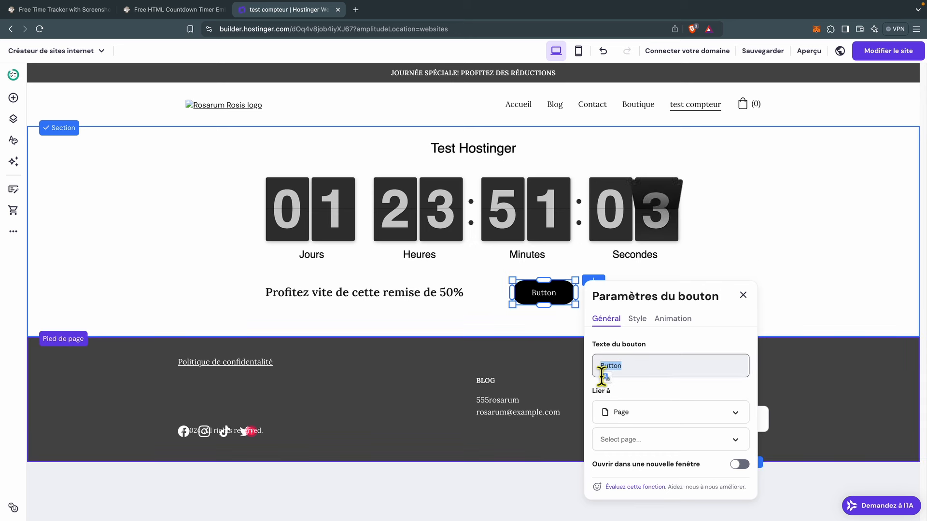
text(- 50%)
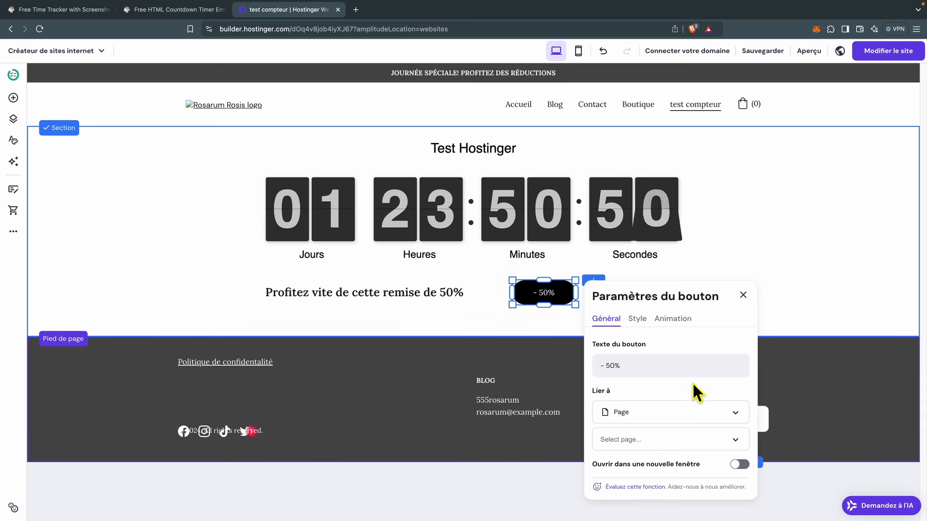
- Link the - 50% button to the page Formation dans notre pépinière, opening in a new window, and save the site
click(737, 442)
scroll(709, 464, down, 3)
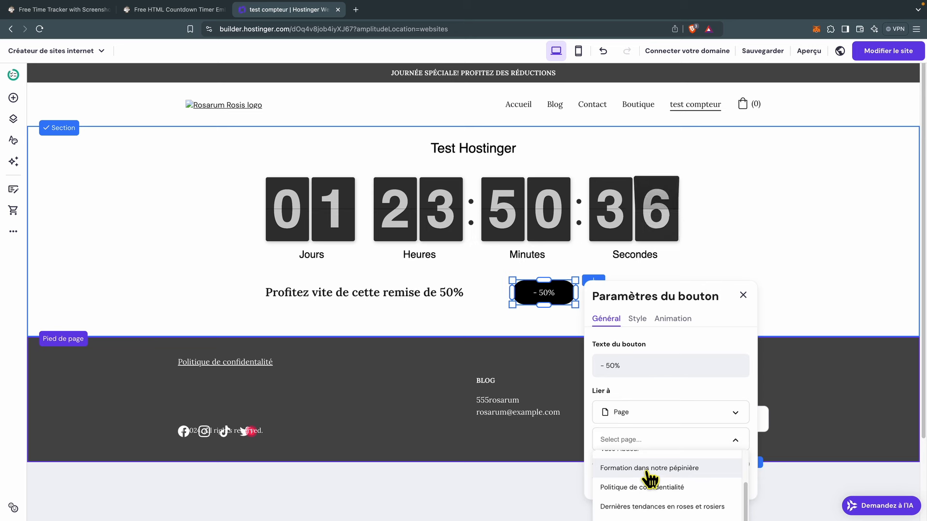
click(649, 472)
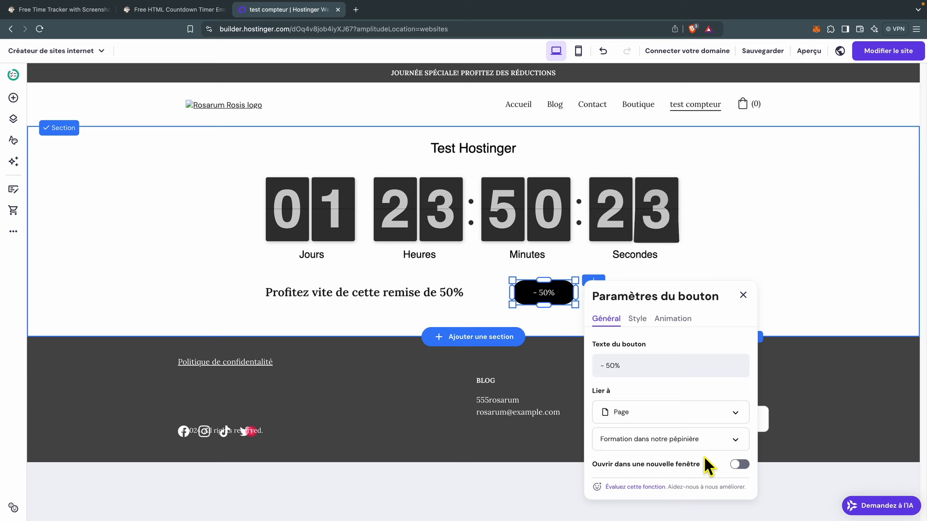
click(746, 466)
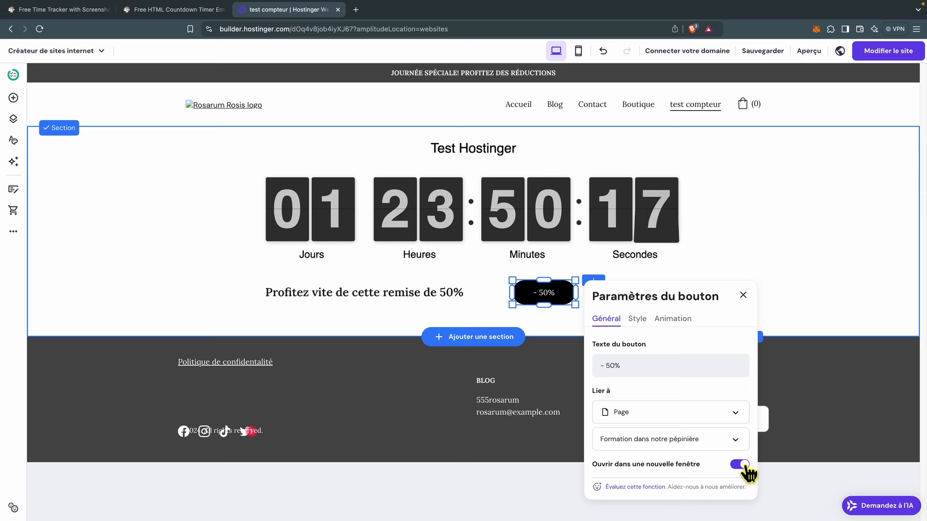
click(642, 319)
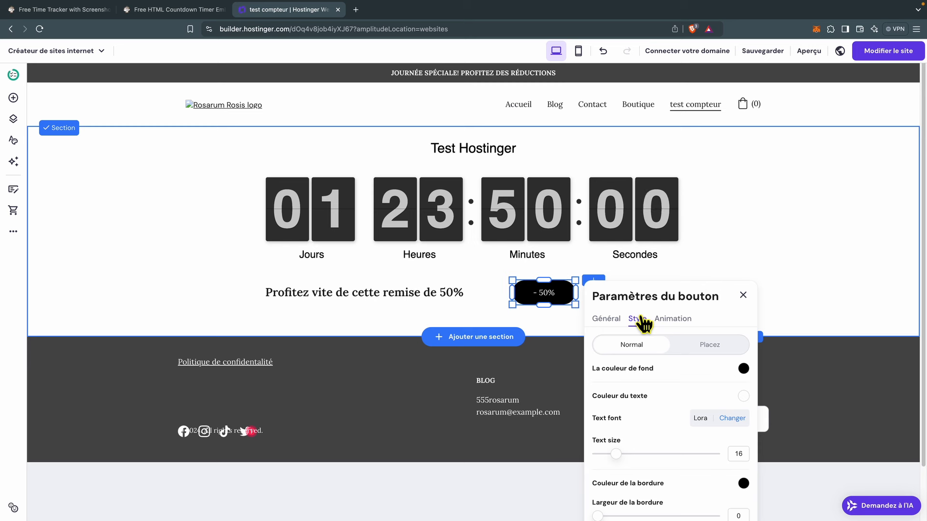
click(744, 296)
click(765, 51)
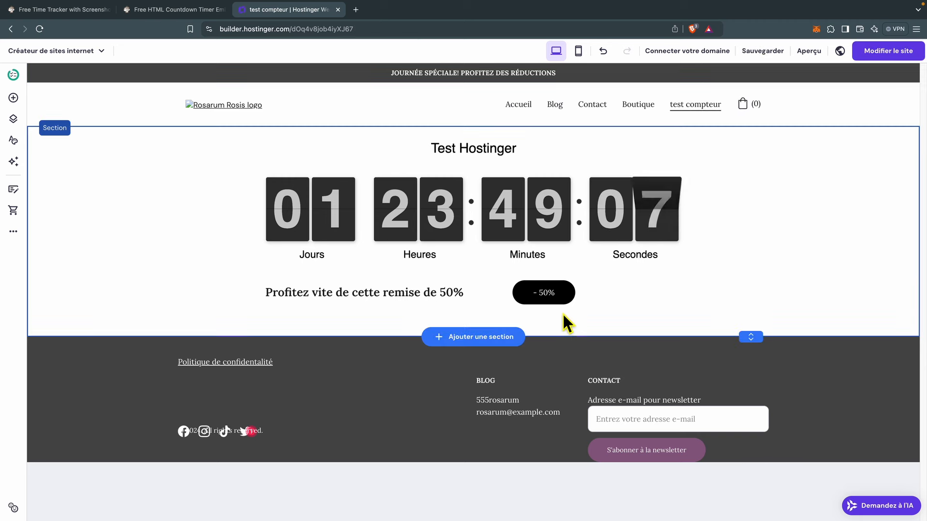
- Shift the - 50% button and the discount text to the right so the pair is centred beneath the countdown
drag(540, 297, 596, 304)
drag(395, 302, 452, 302)
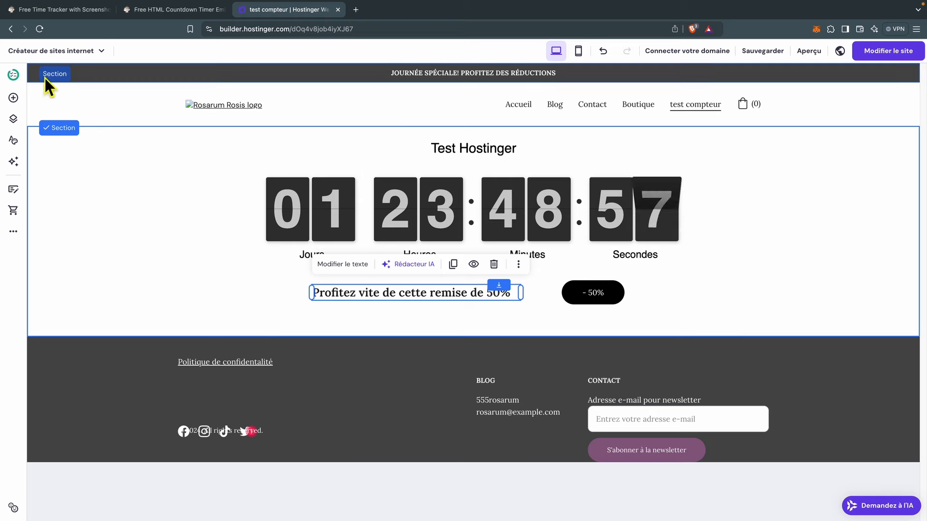
- Switch to the LogWork home page and show its list of free tools
click(55, 11)
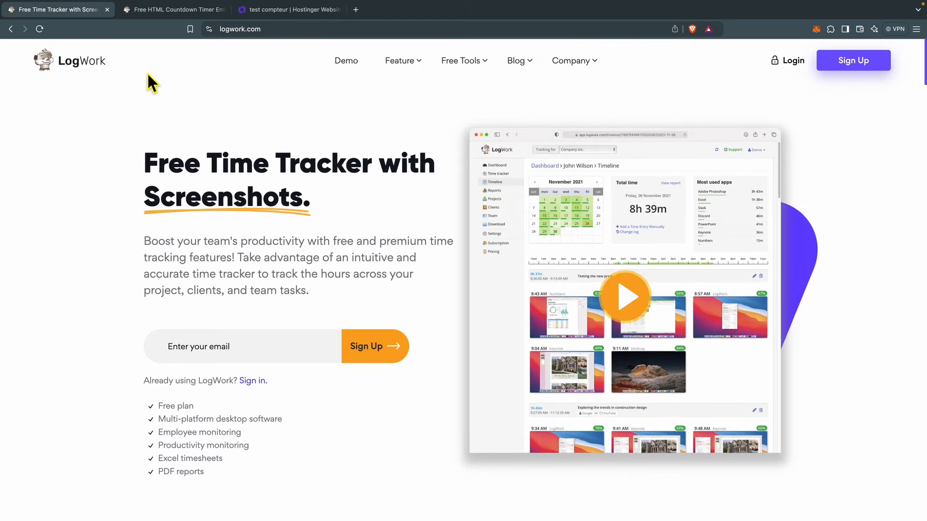
mouse_move(478, 67)
mouse_move(488, 113)
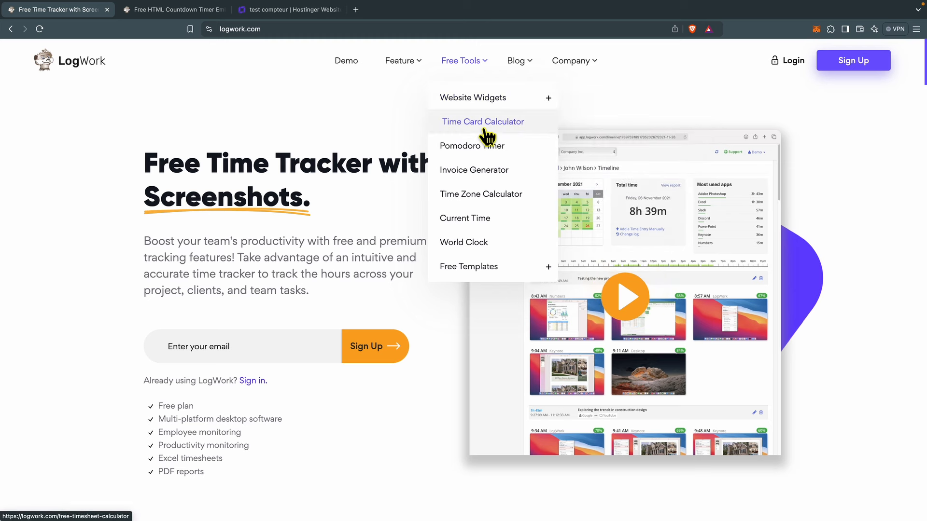